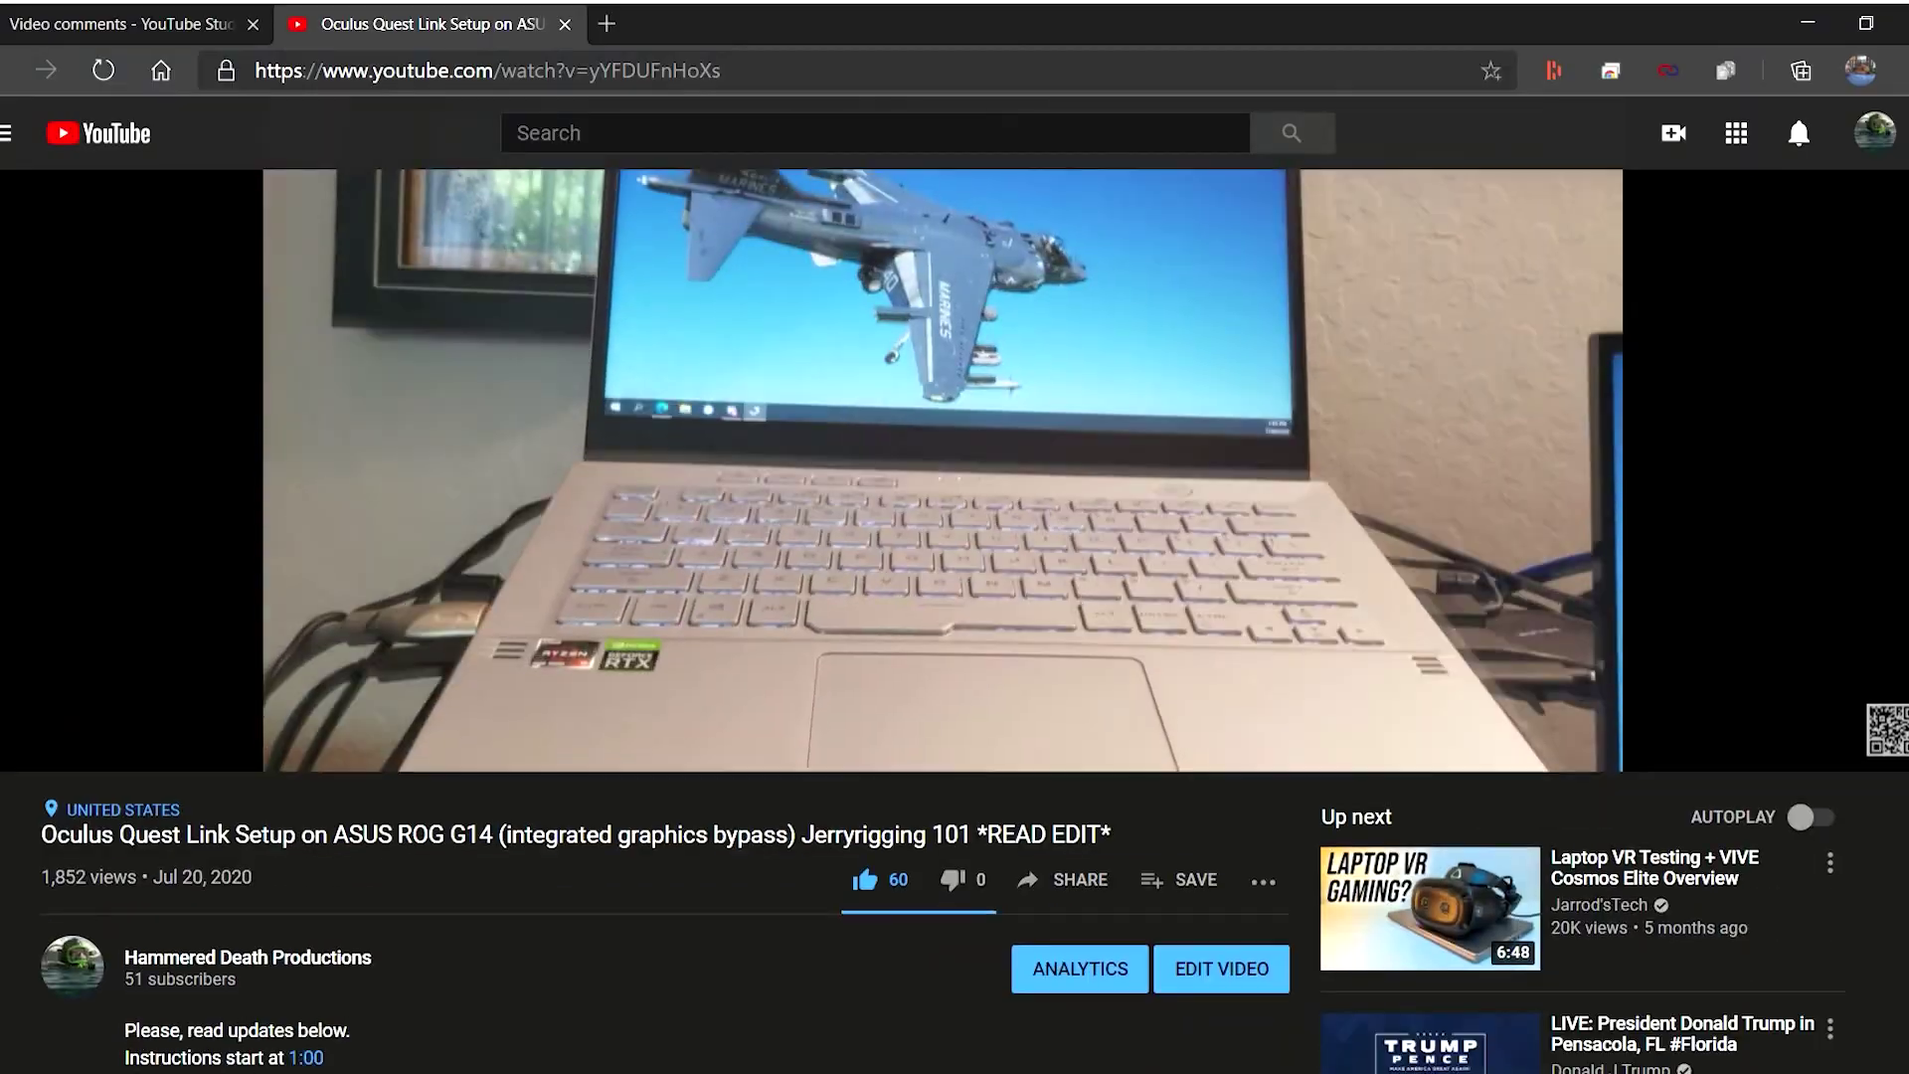
Scroll down to the video's comments and highlight the reply promising updated instructions
{"action": "scroll", "coordinate": [238, 684], "scroll_direction": "down", "scroll_amount": 5}
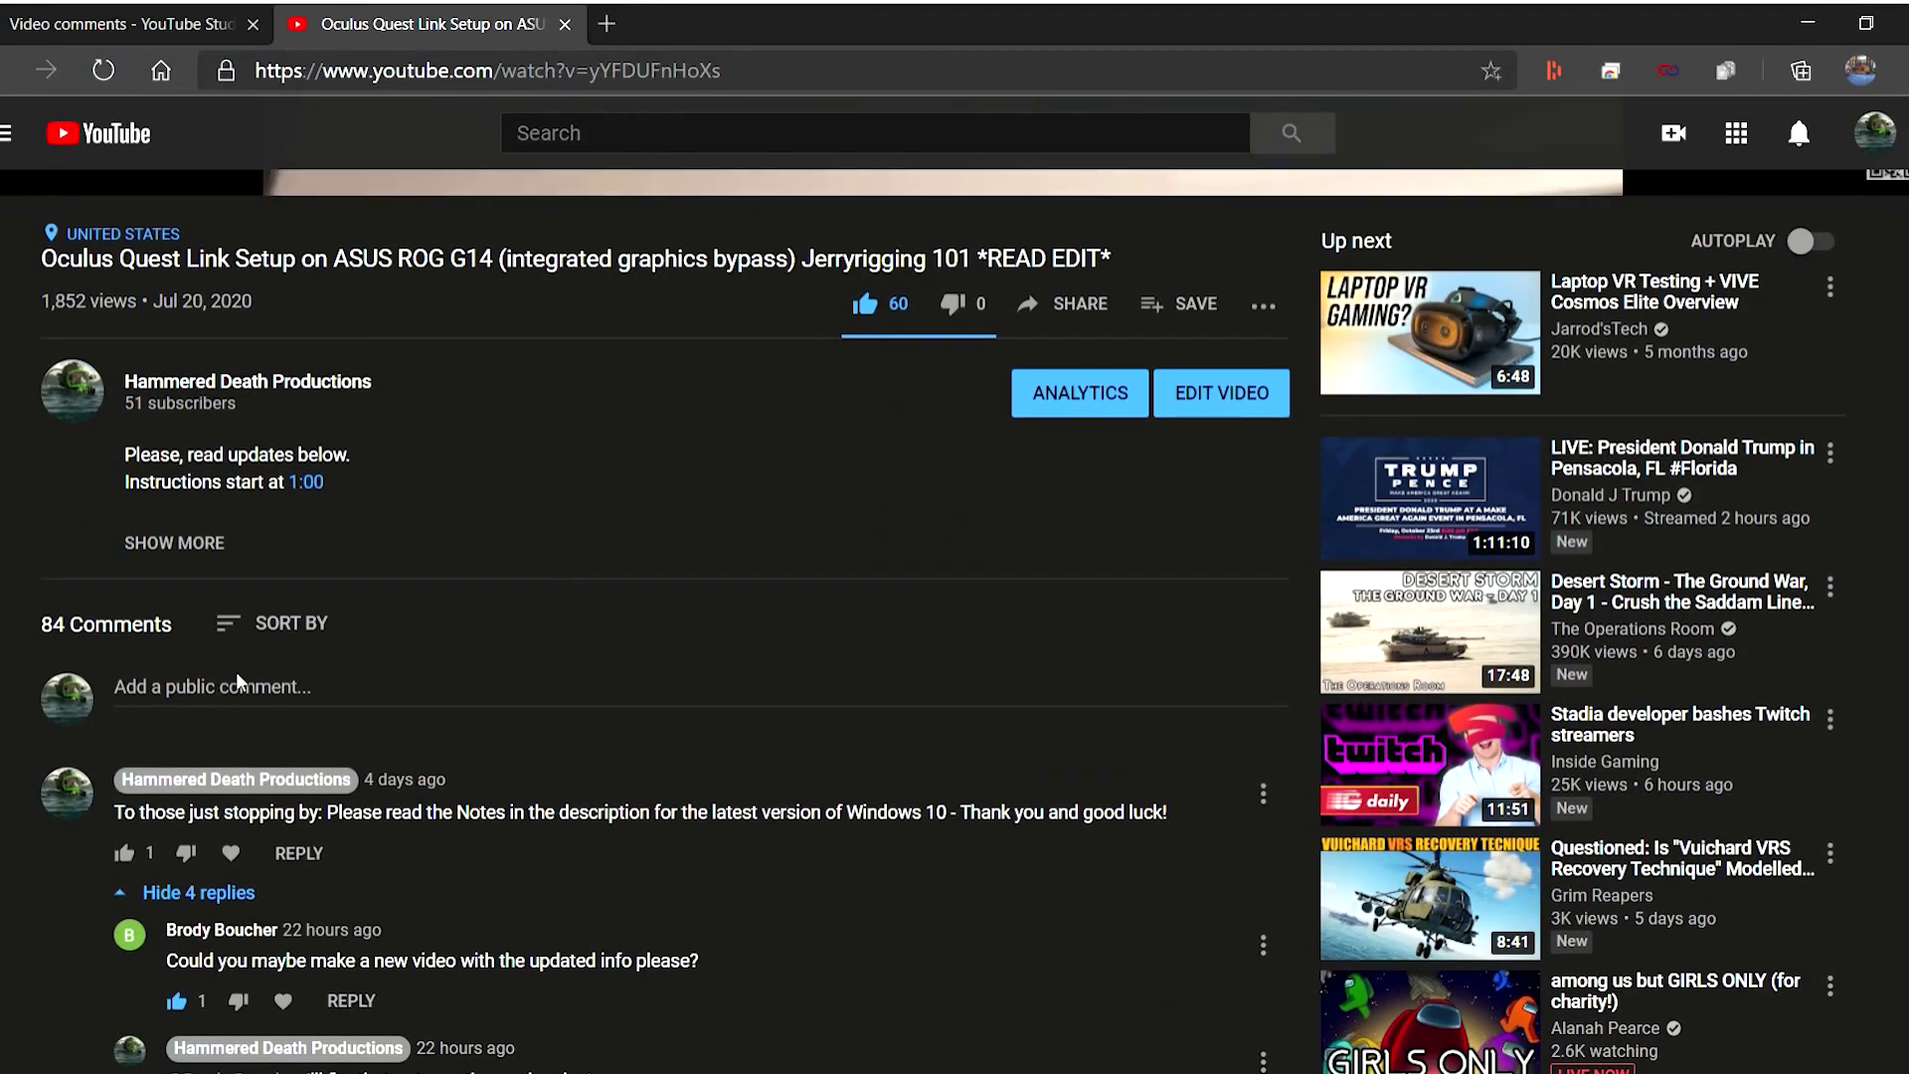
{"action": "scroll", "coordinate": [244, 685], "scroll_direction": "down", "scroll_amount": 2}
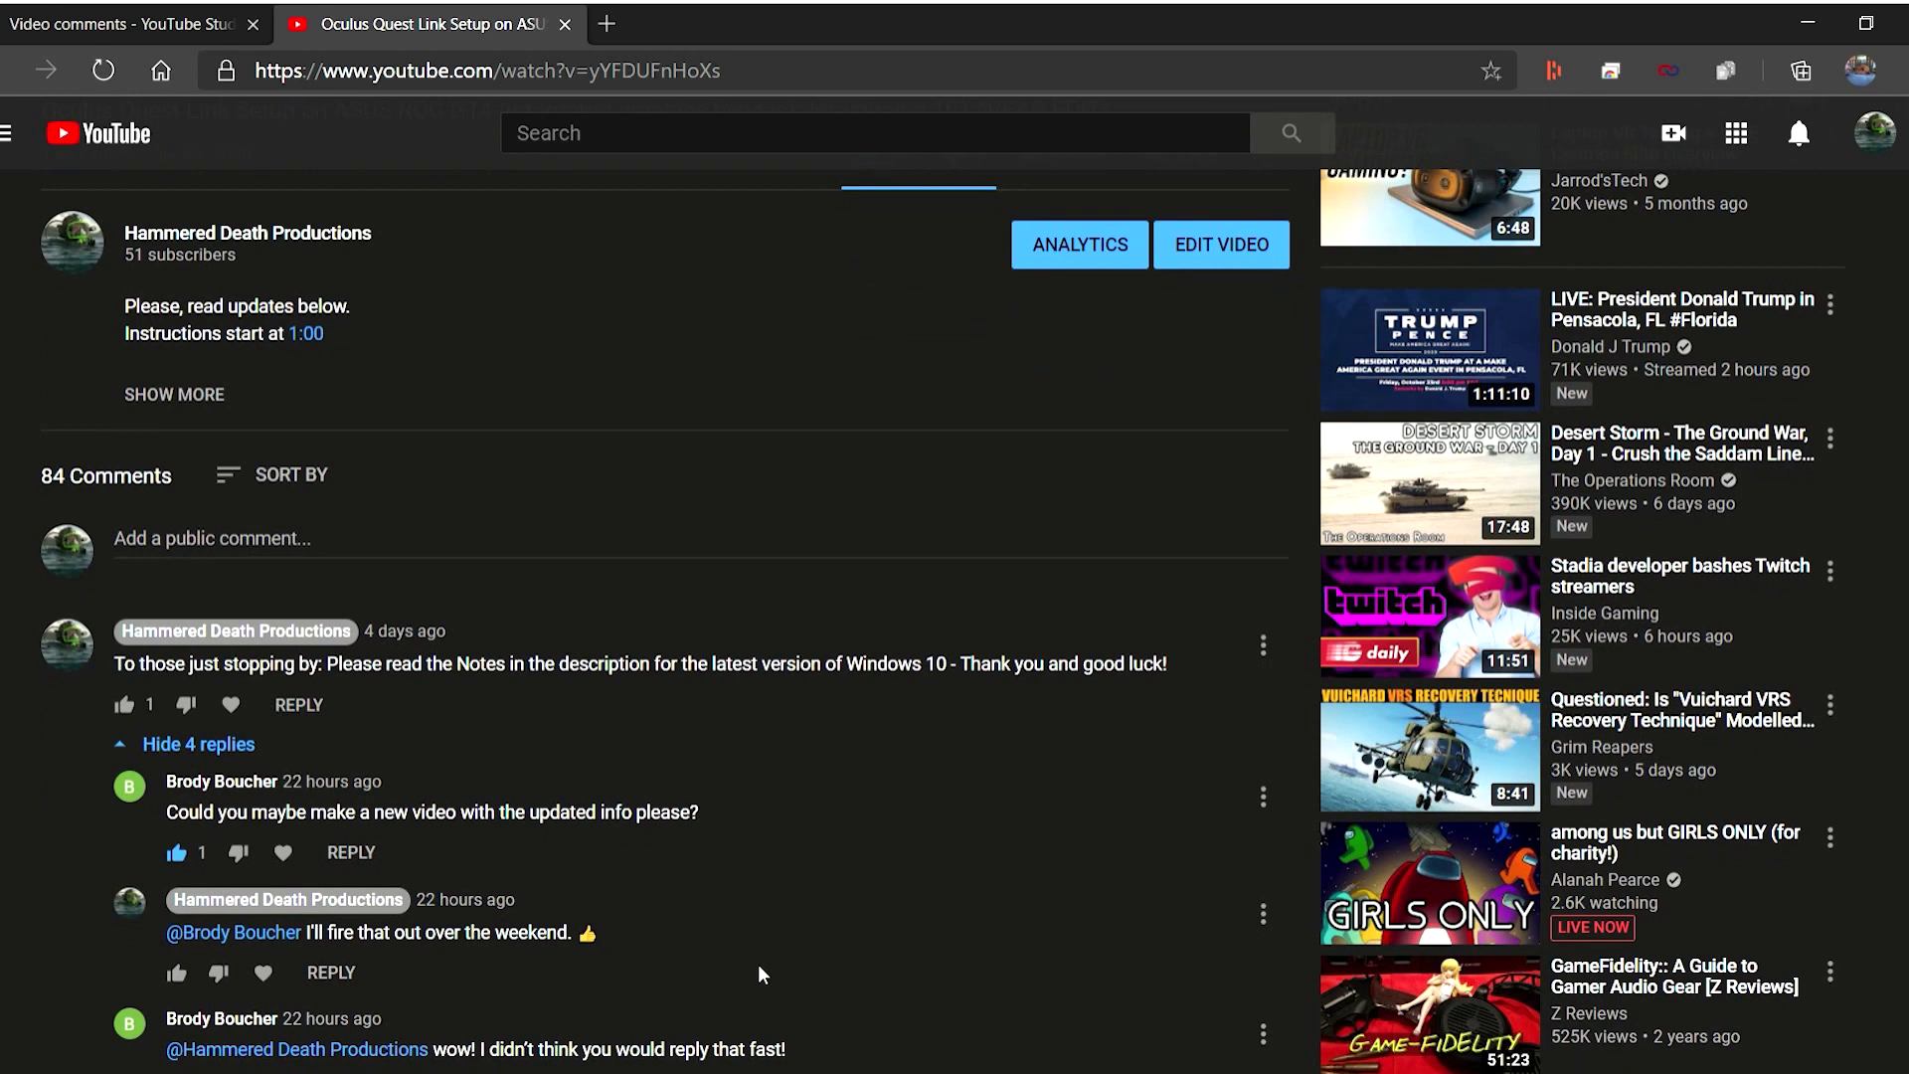
{"action": "left_click_drag", "start_coordinate": [686, 949], "coordinate": [100, 765]}
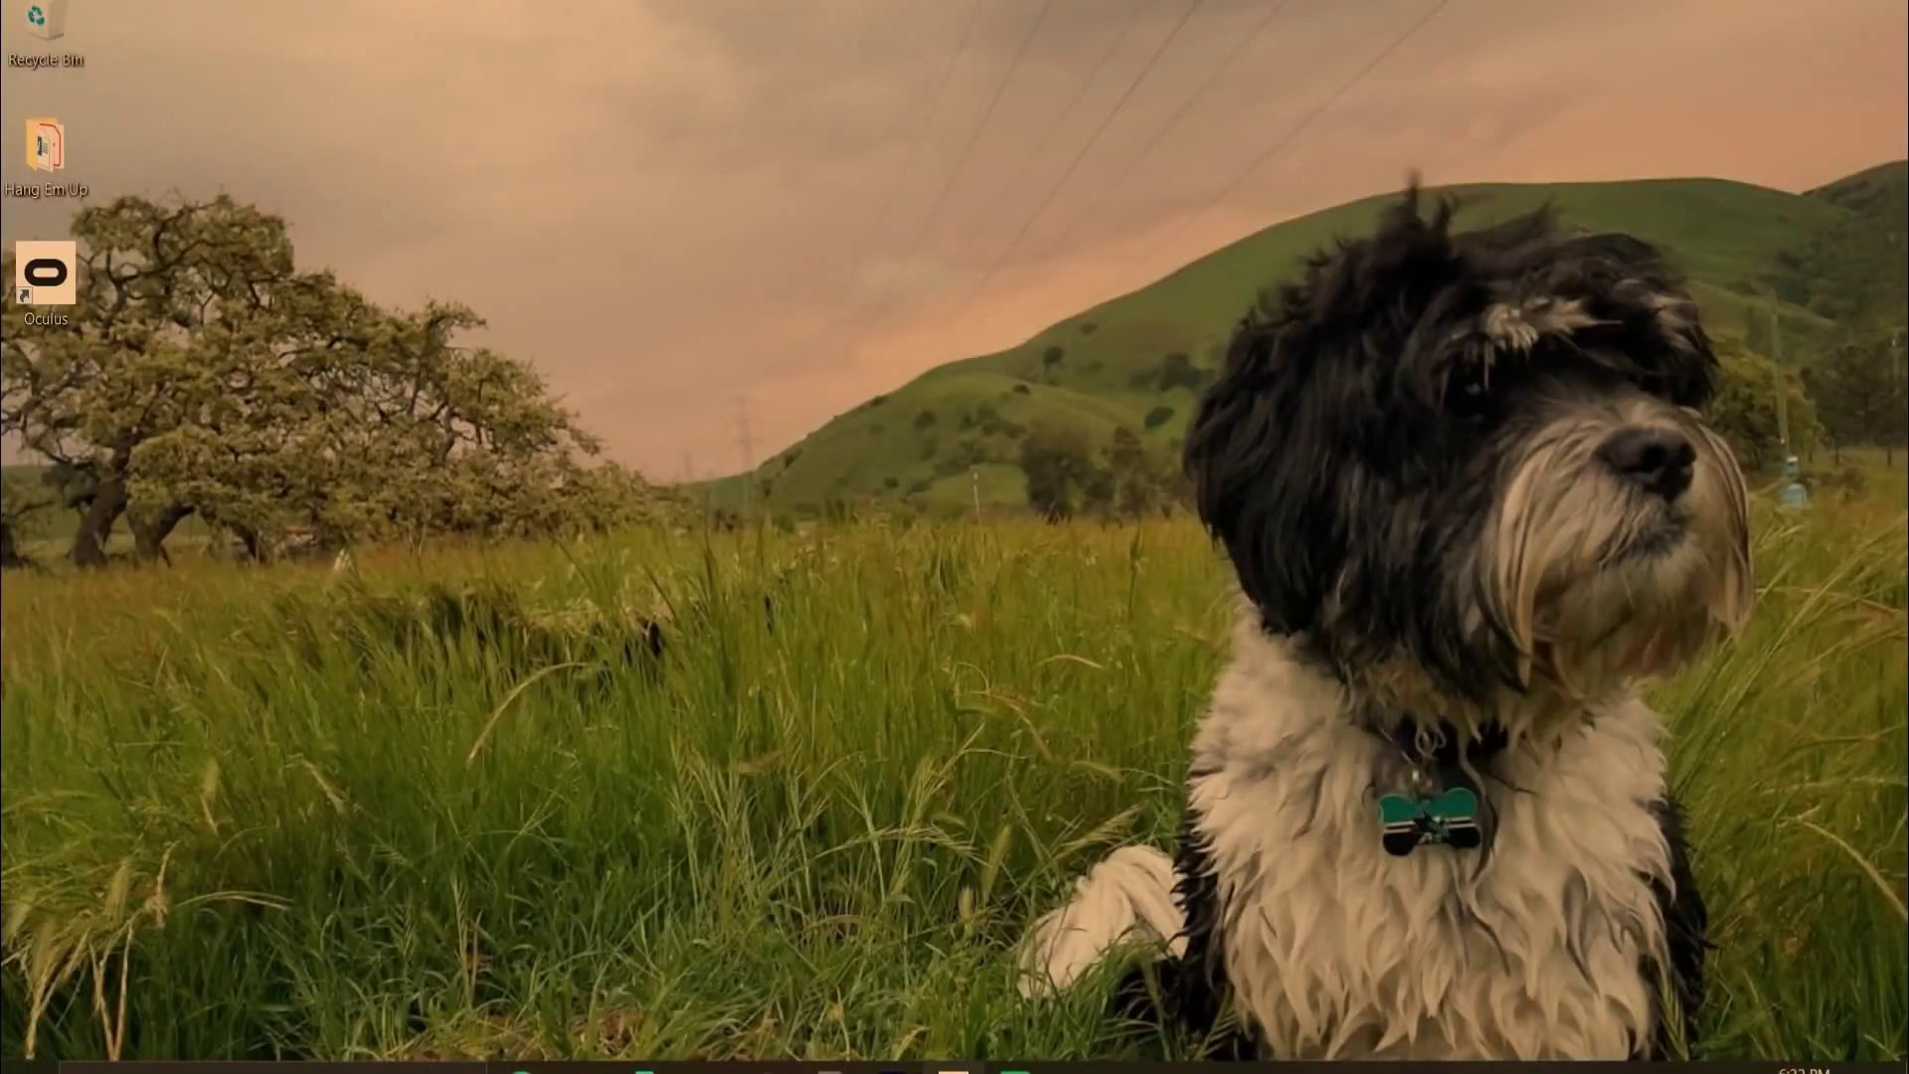
Run a Windows Update check under Update & Security, then view the OS build info
{"action": "key", "text": "super"}
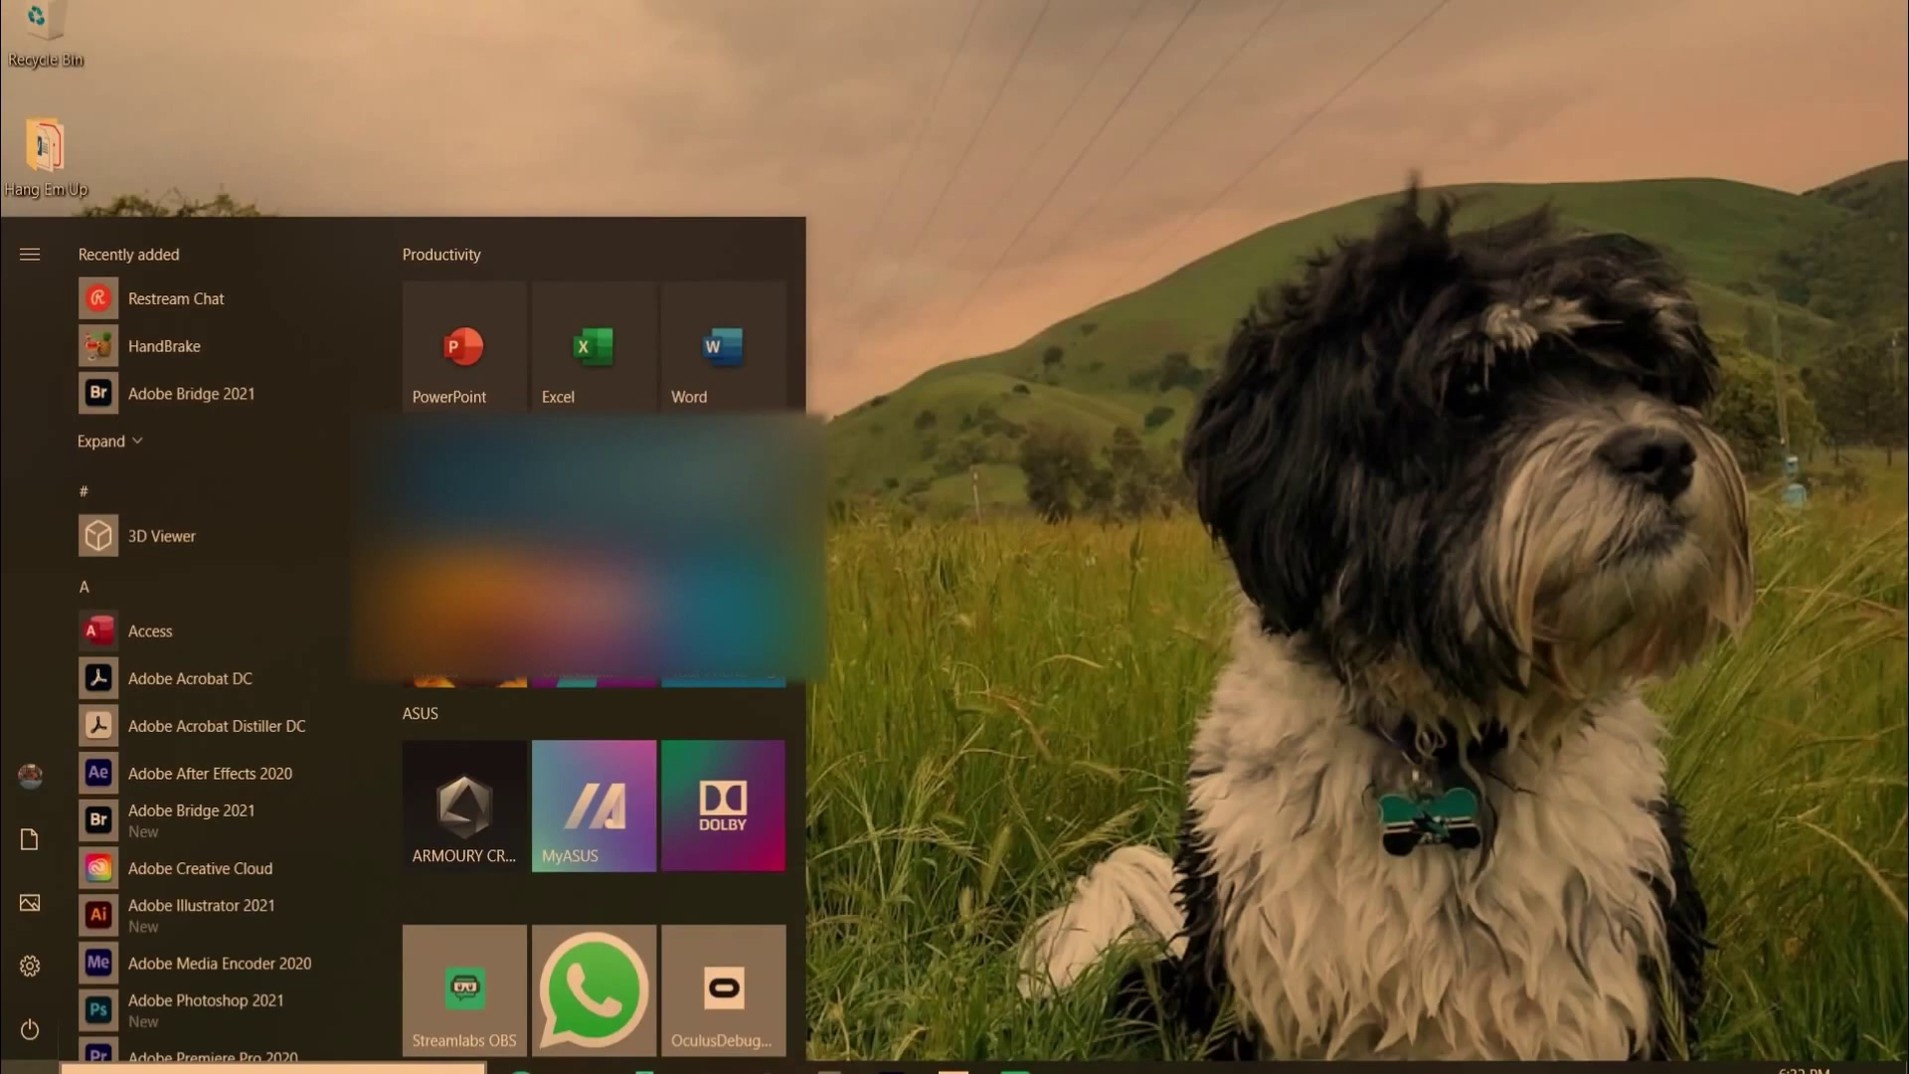
{"action": "left_click", "coordinate": [30, 966]}
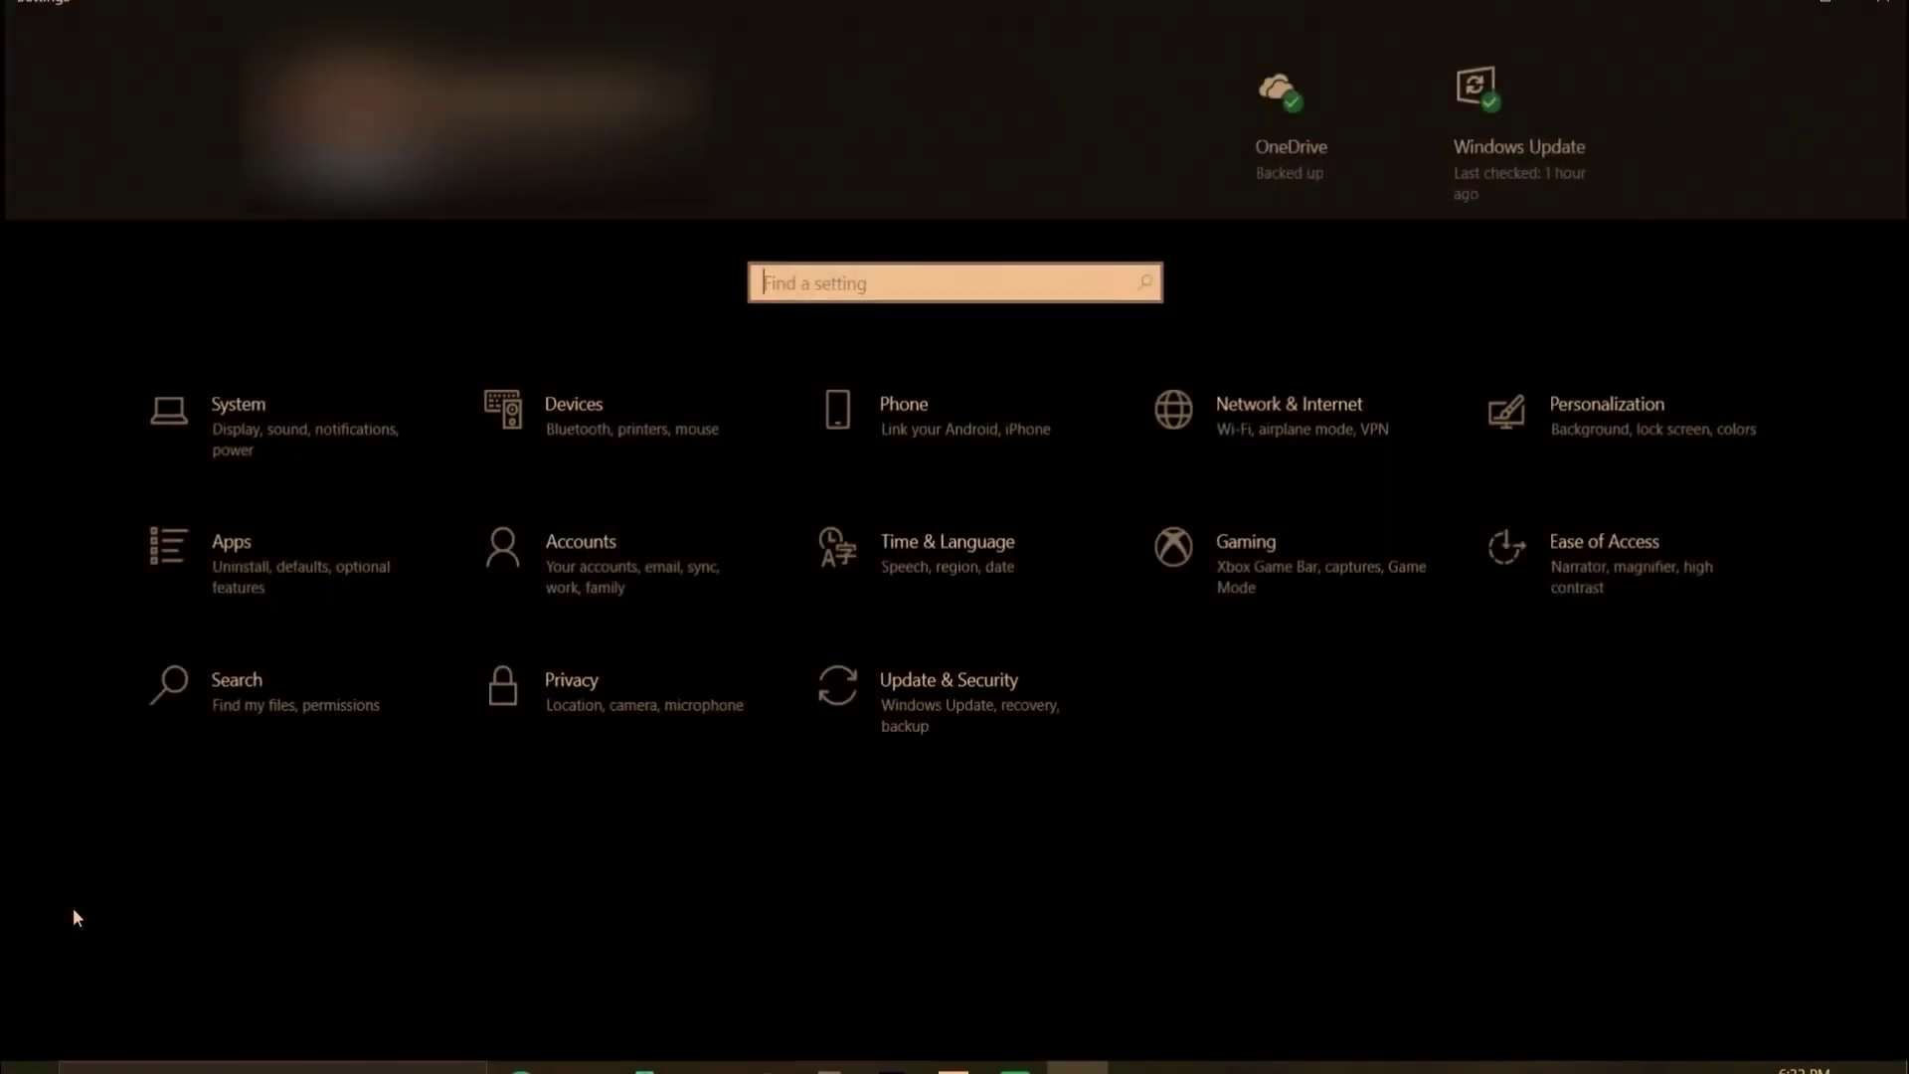
{"action": "left_click", "coordinate": [935, 666]}
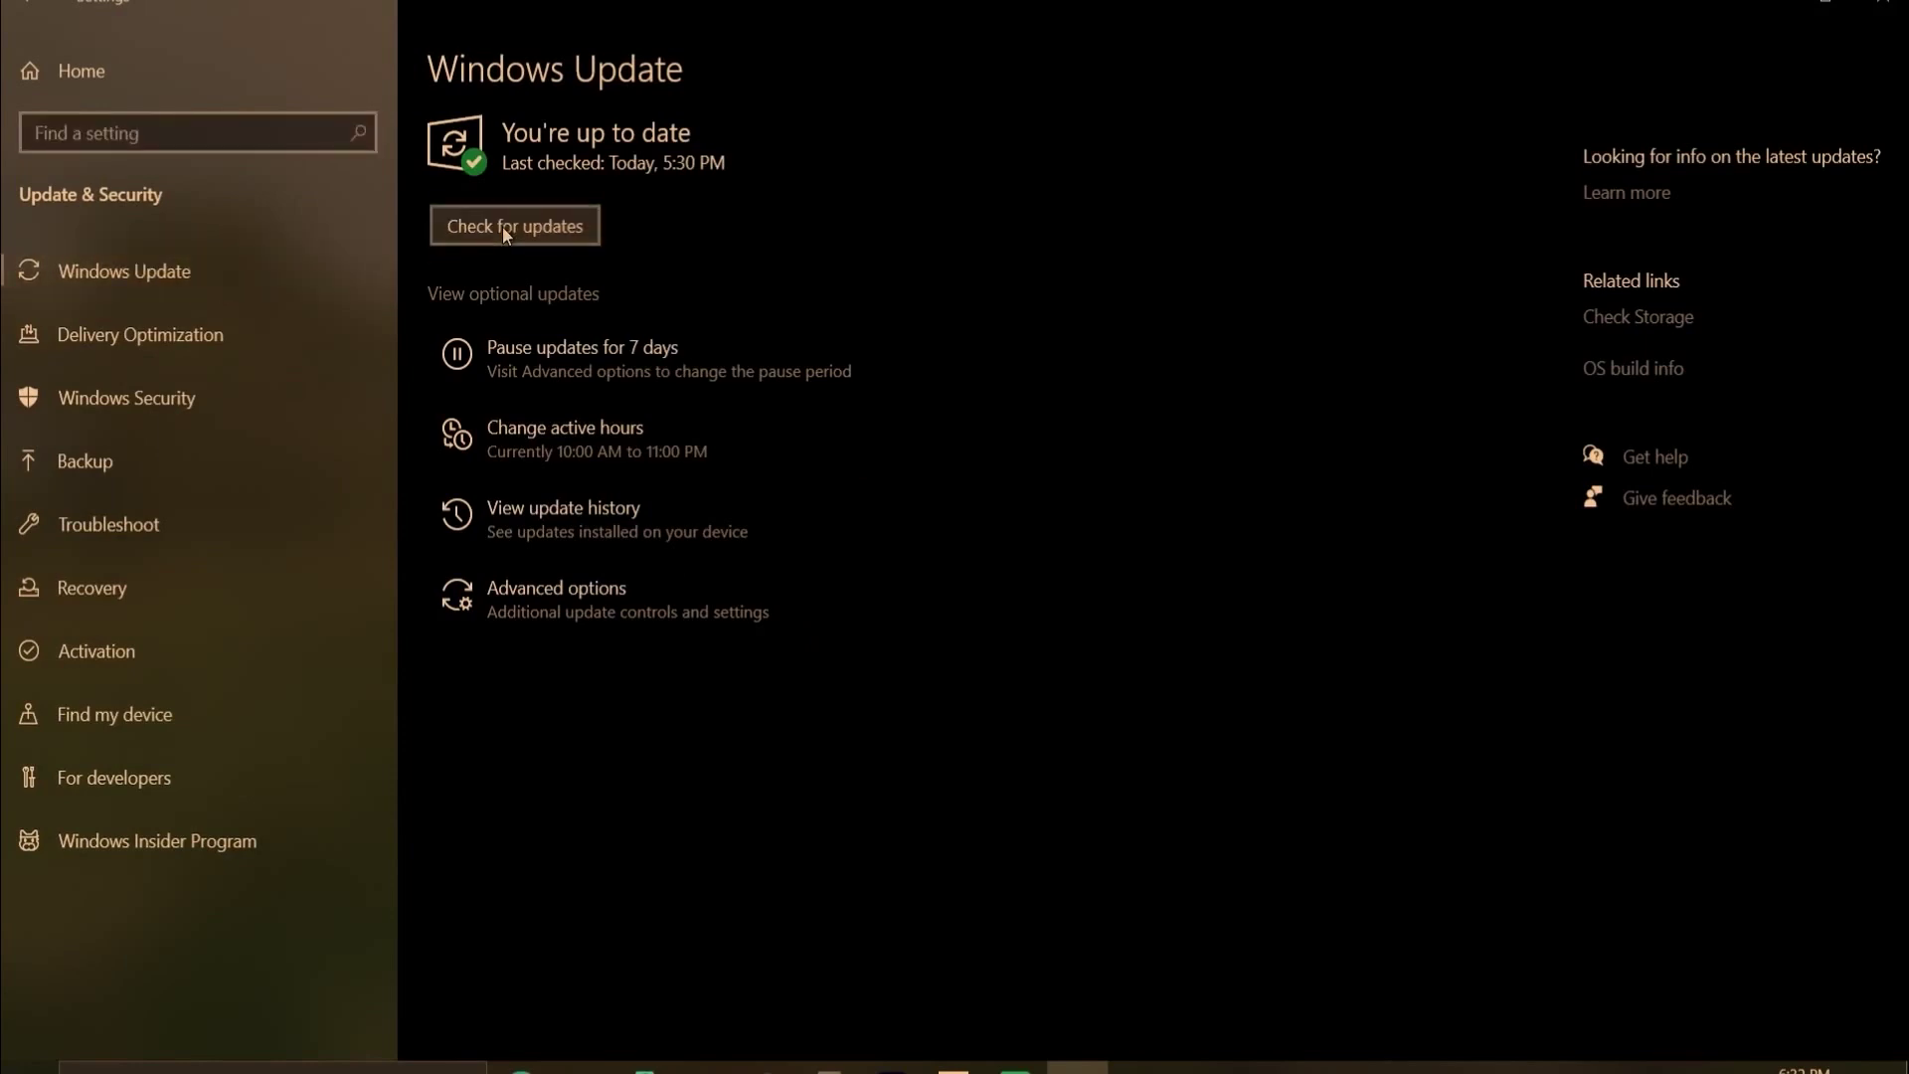
{"action": "left_click", "coordinate": [503, 225]}
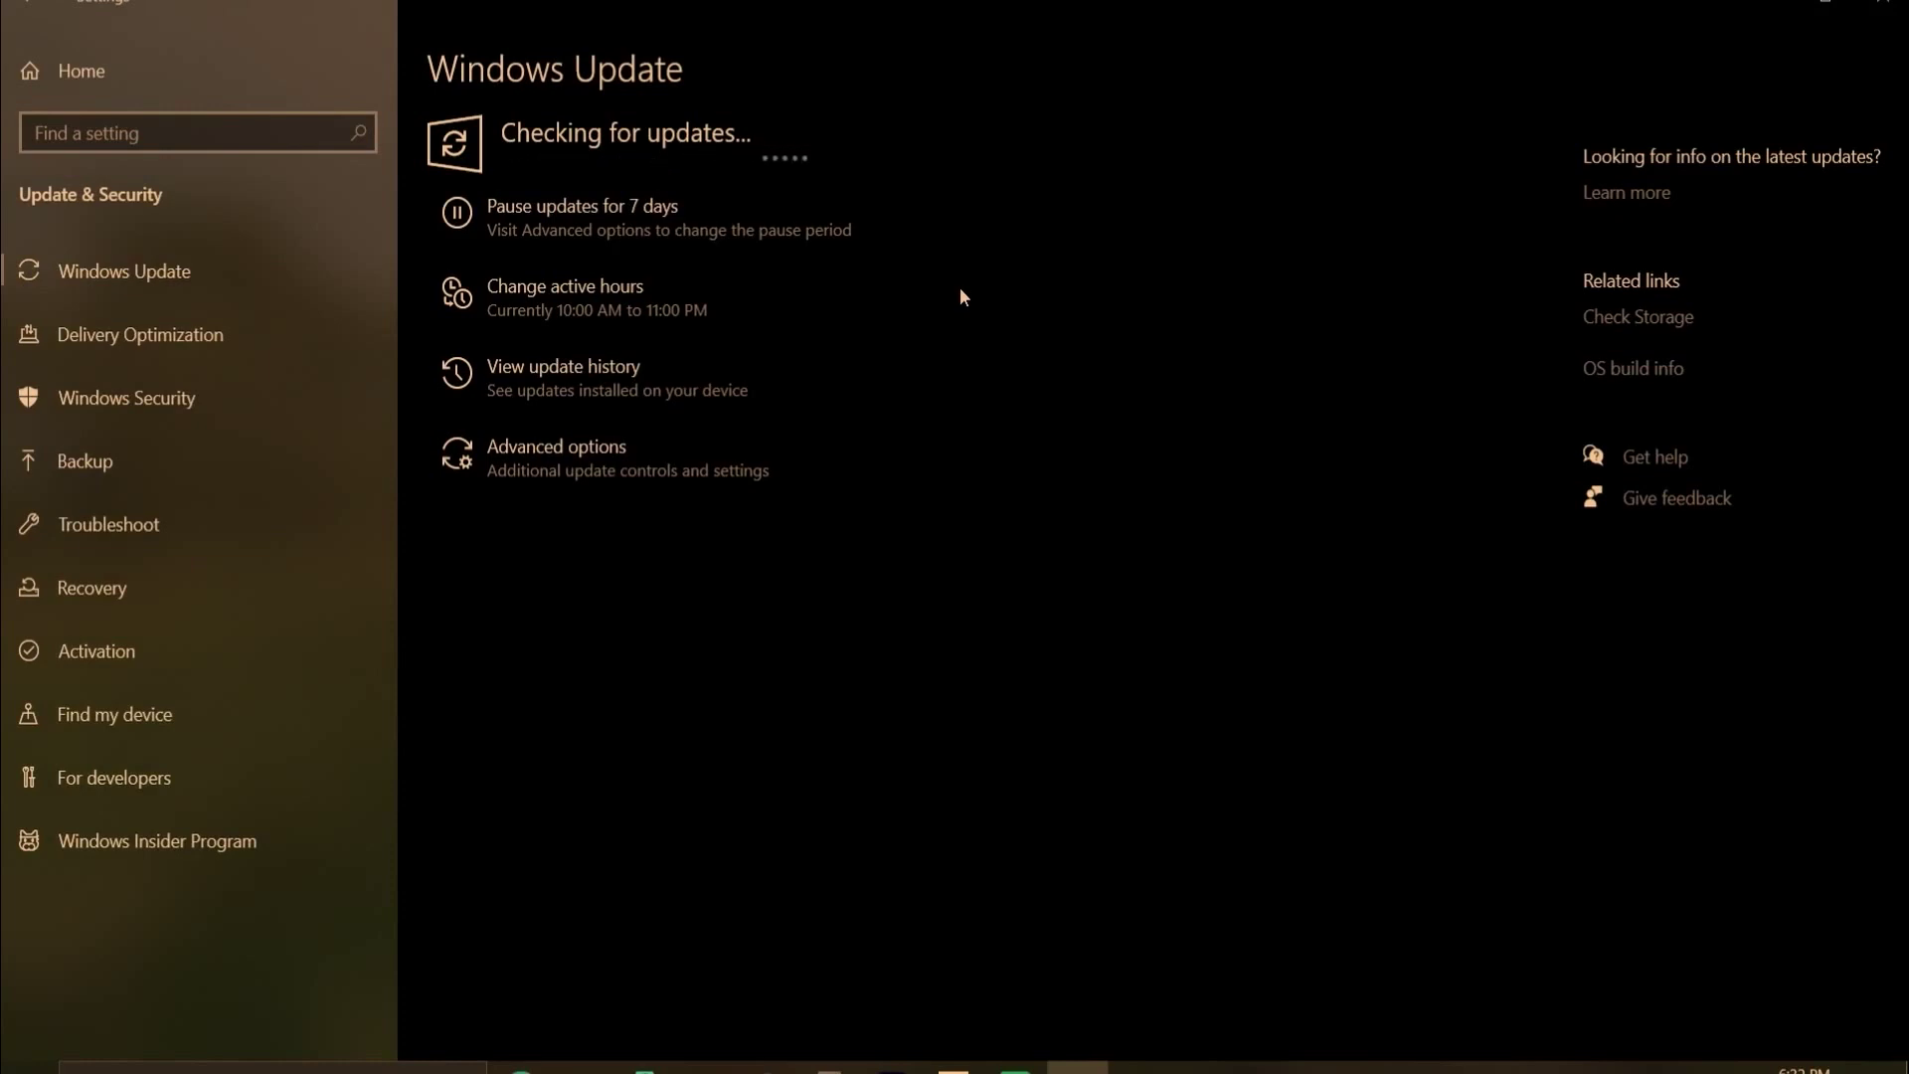
{"action": "left_click", "coordinate": [1656, 372]}
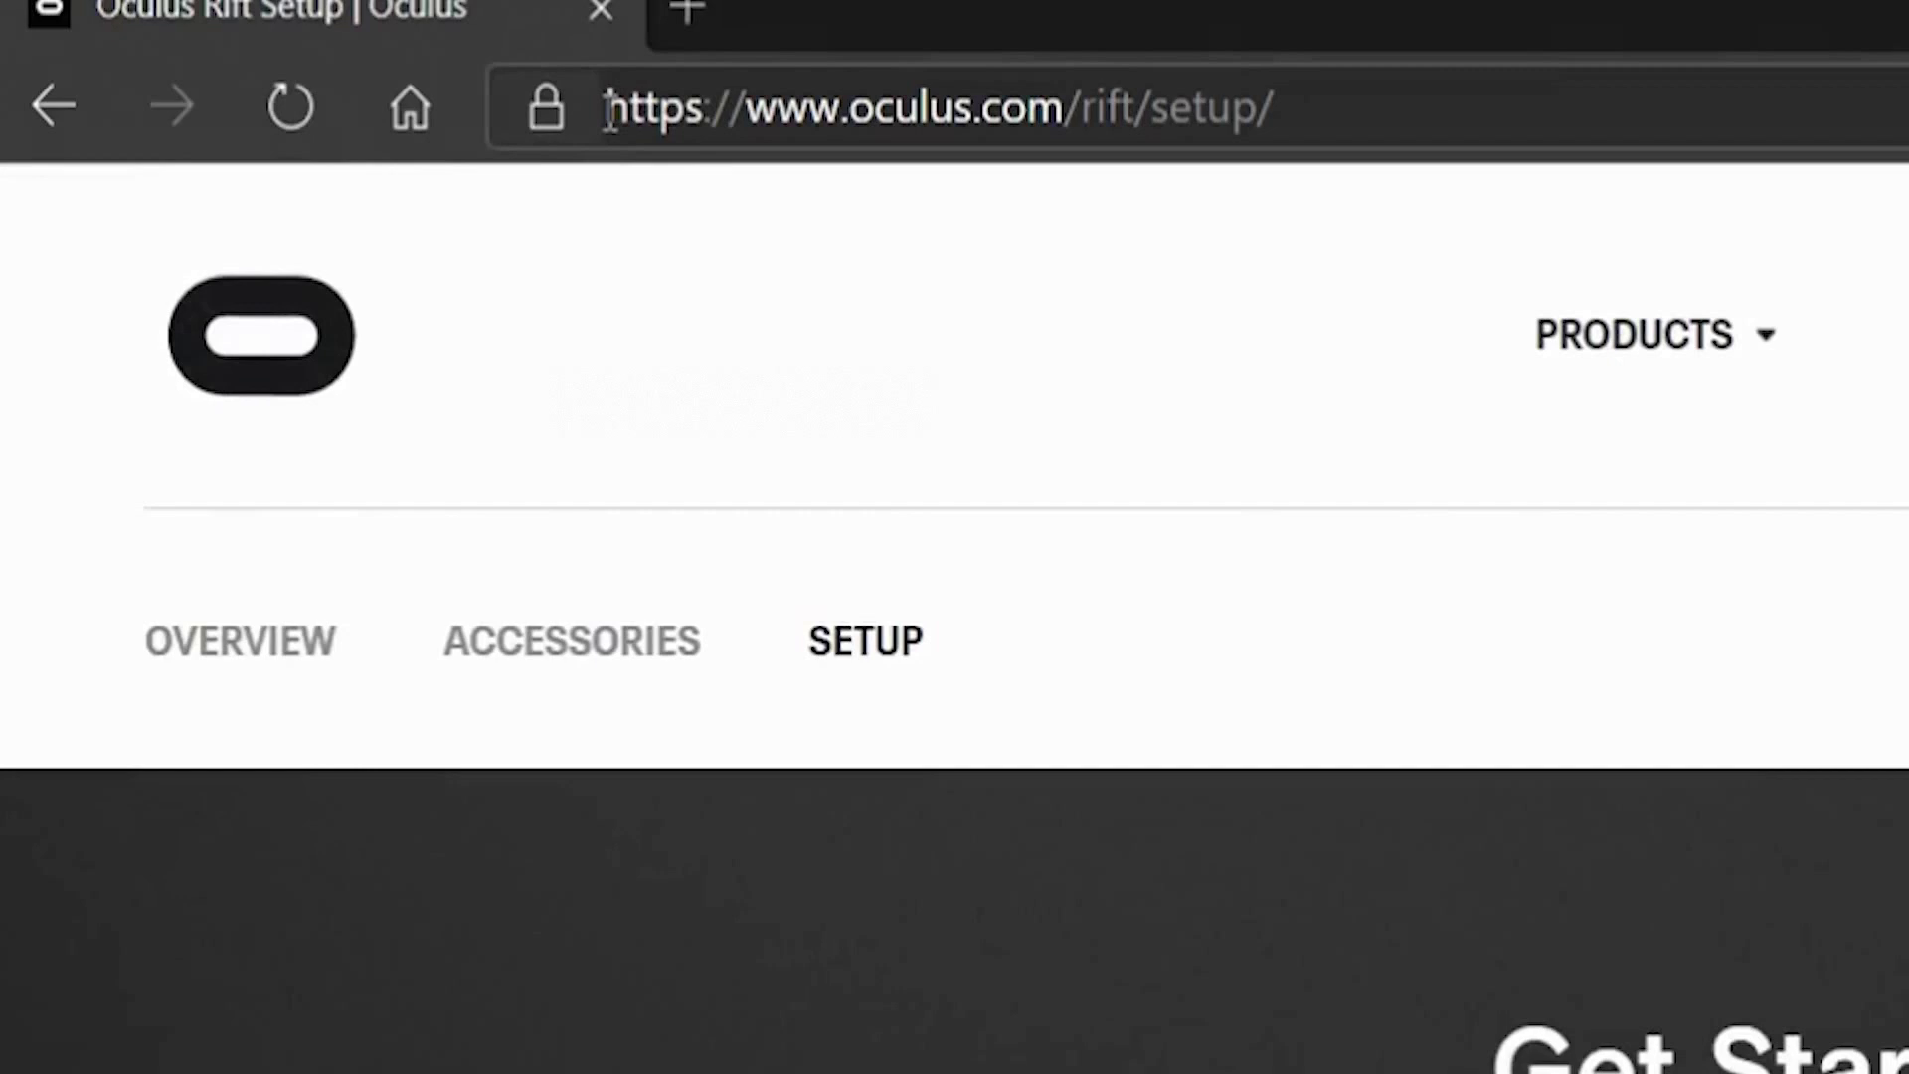
Start the Oculus Rift software download (OculusSetup.exe) from oculus.com/rift/setup
{"action": "left_click_drag", "start_coordinate": [607, 106], "coordinate": [1449, 179]}
{"action": "mouse_move", "coordinate": [1546, 288]}
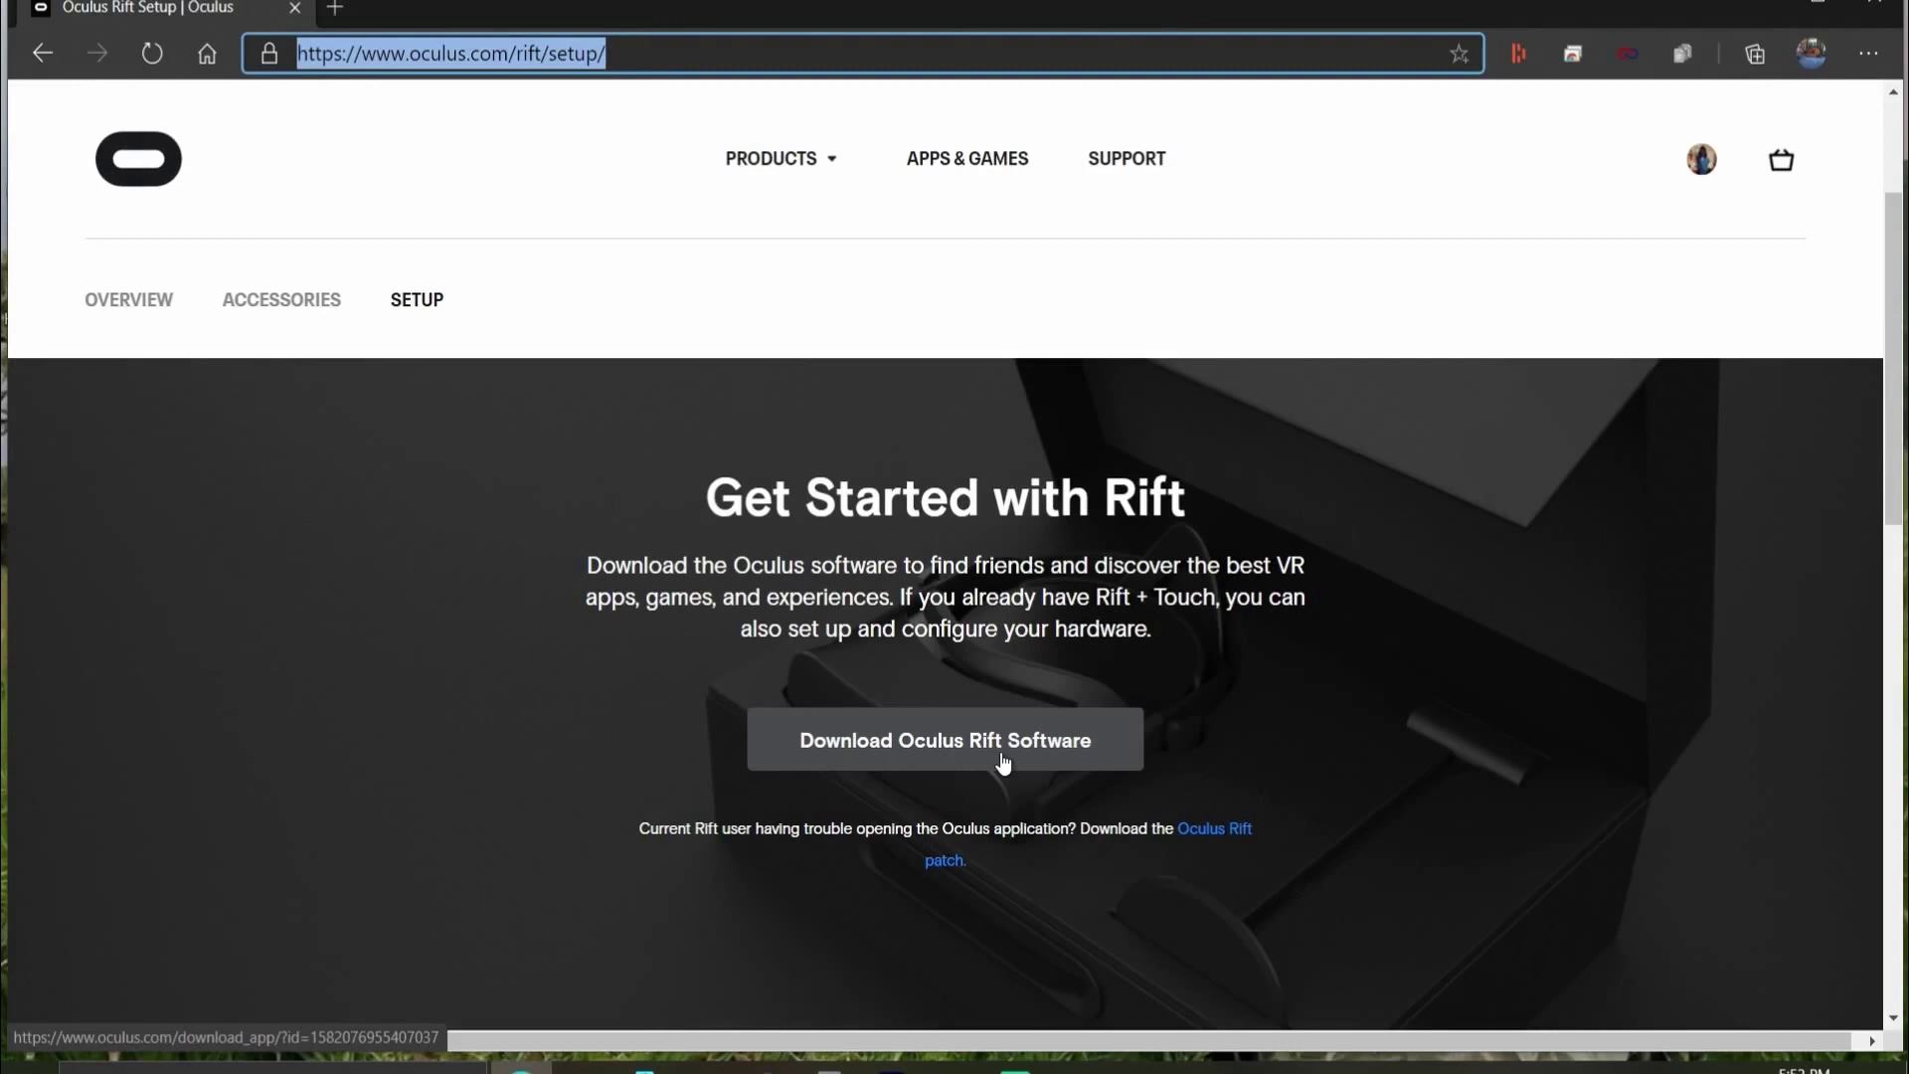
{"action": "left_click", "coordinate": [1002, 762]}
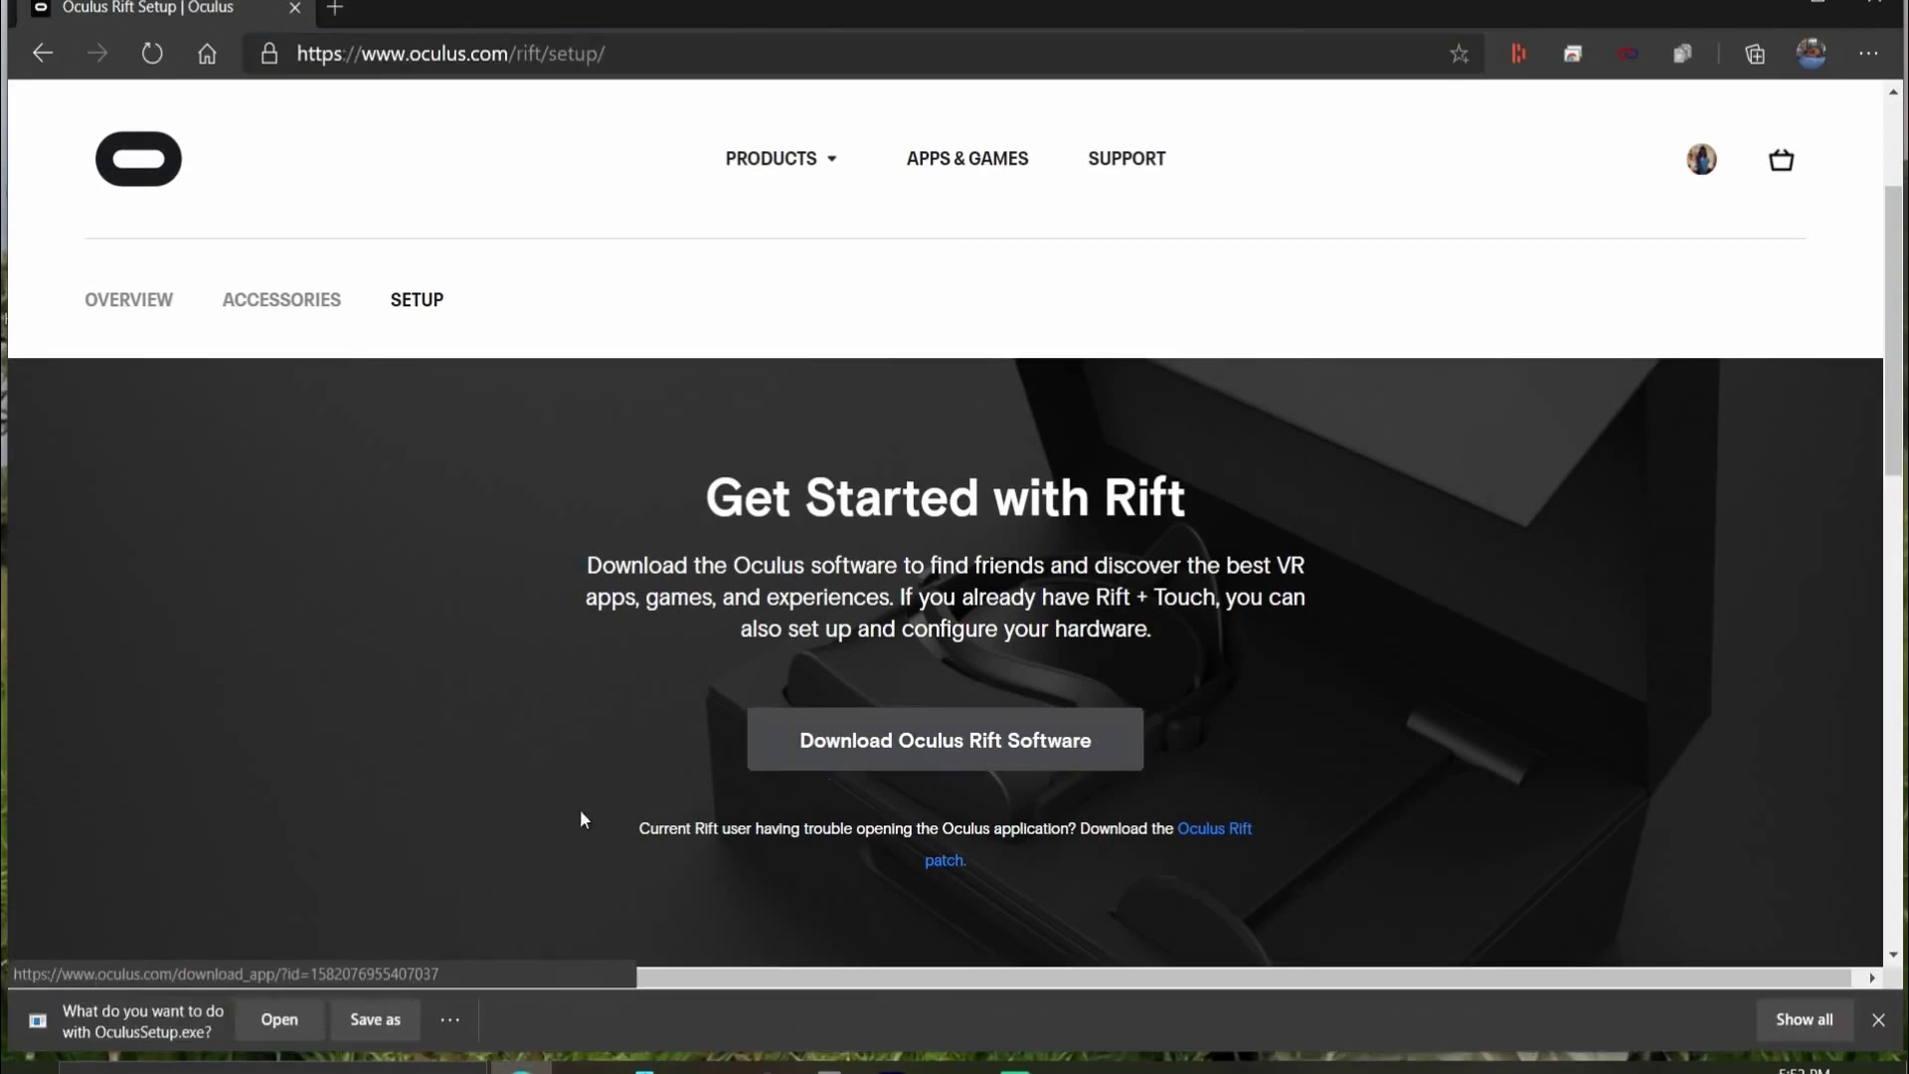
Run OculusSetup.exe, allow it through UAC, agree to the terms and install
{"action": "left_click", "coordinate": [262, 1033]}
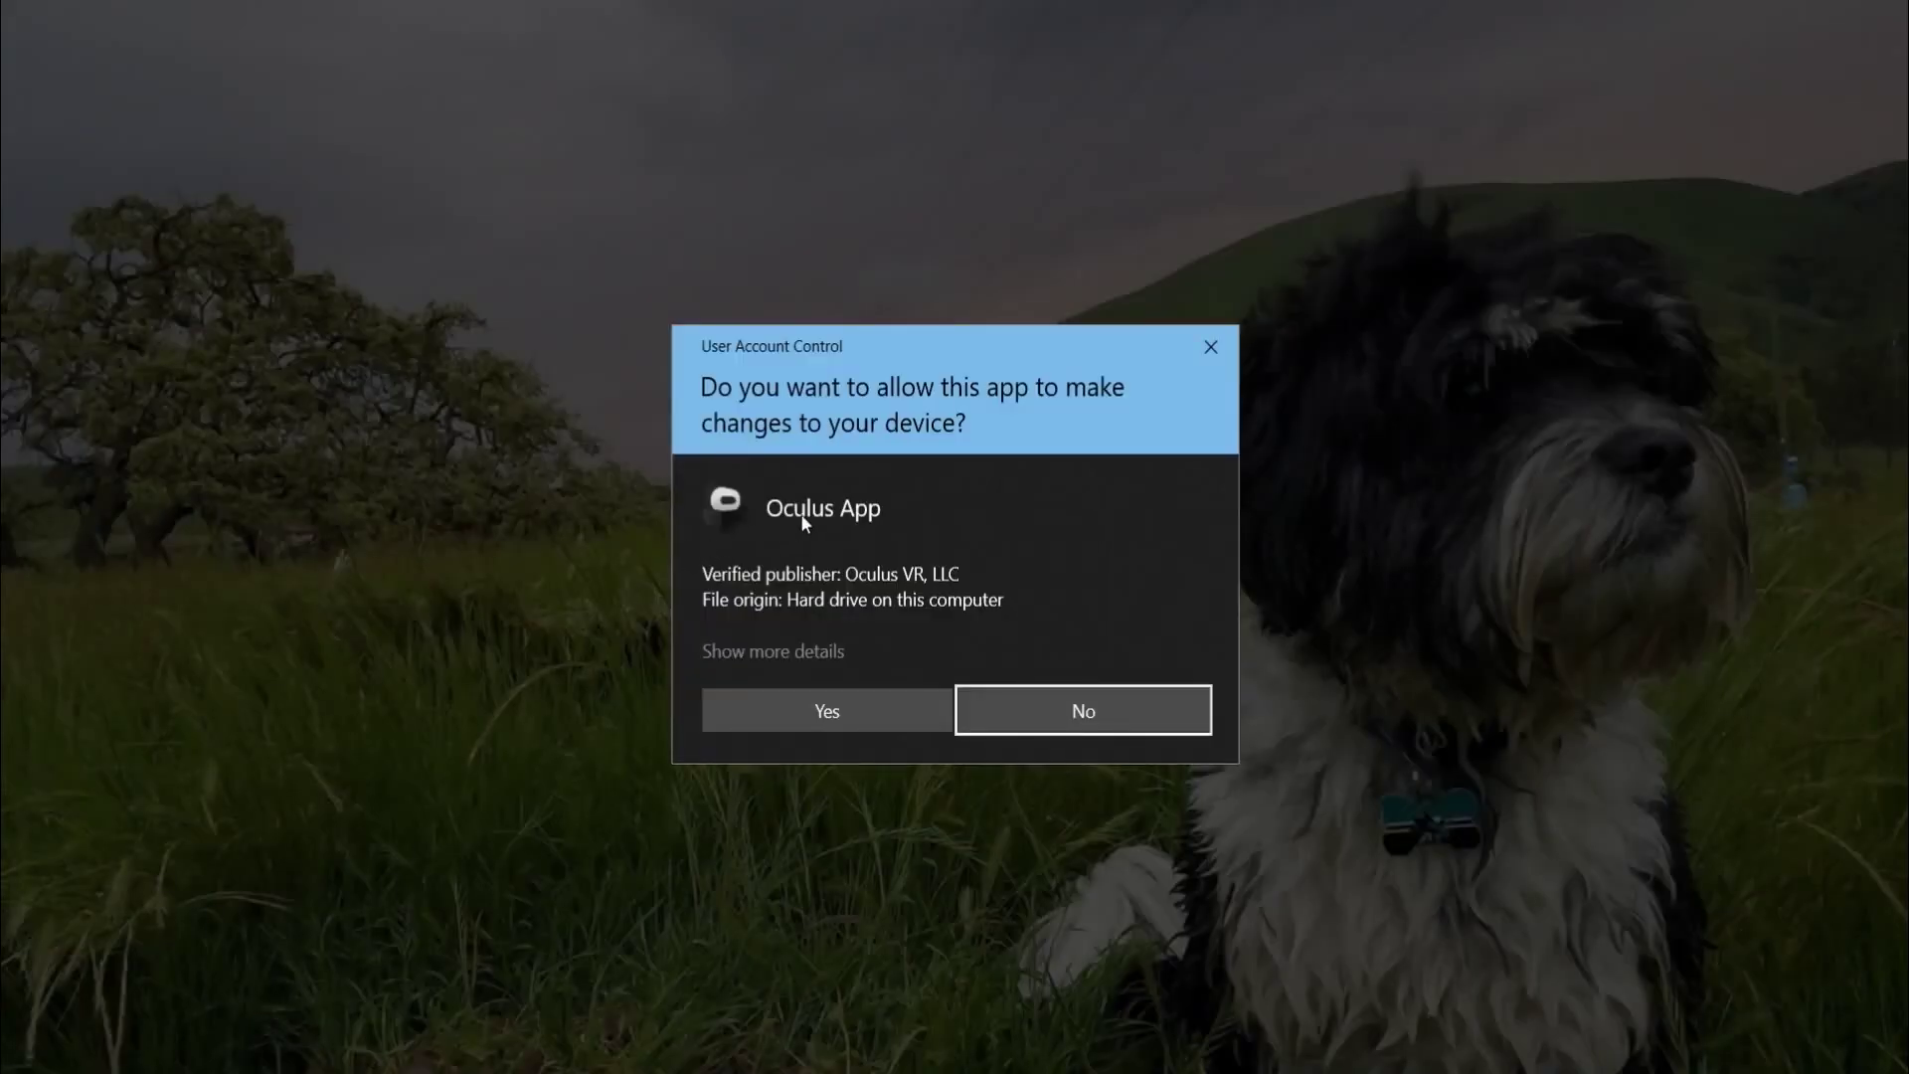
{"action": "left_click", "coordinate": [827, 719]}
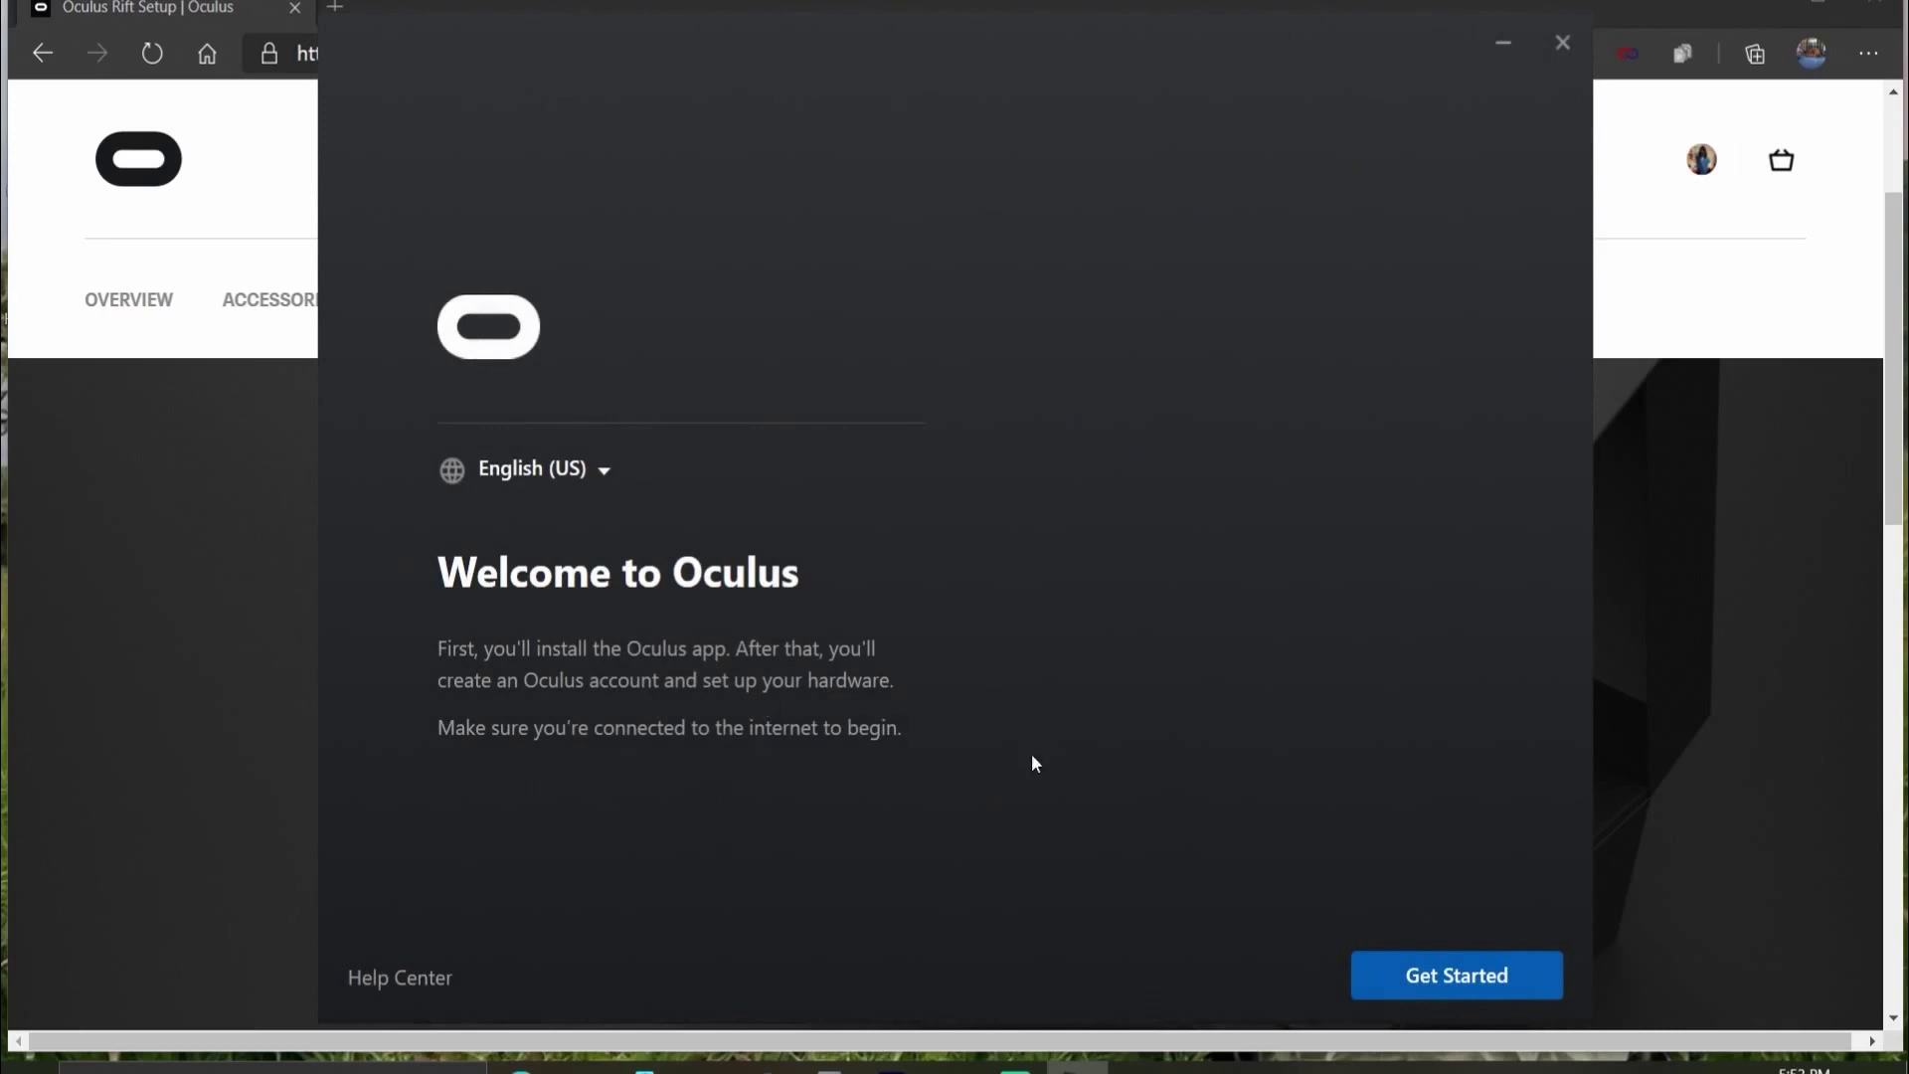
{"action": "left_click", "coordinate": [1478, 975]}
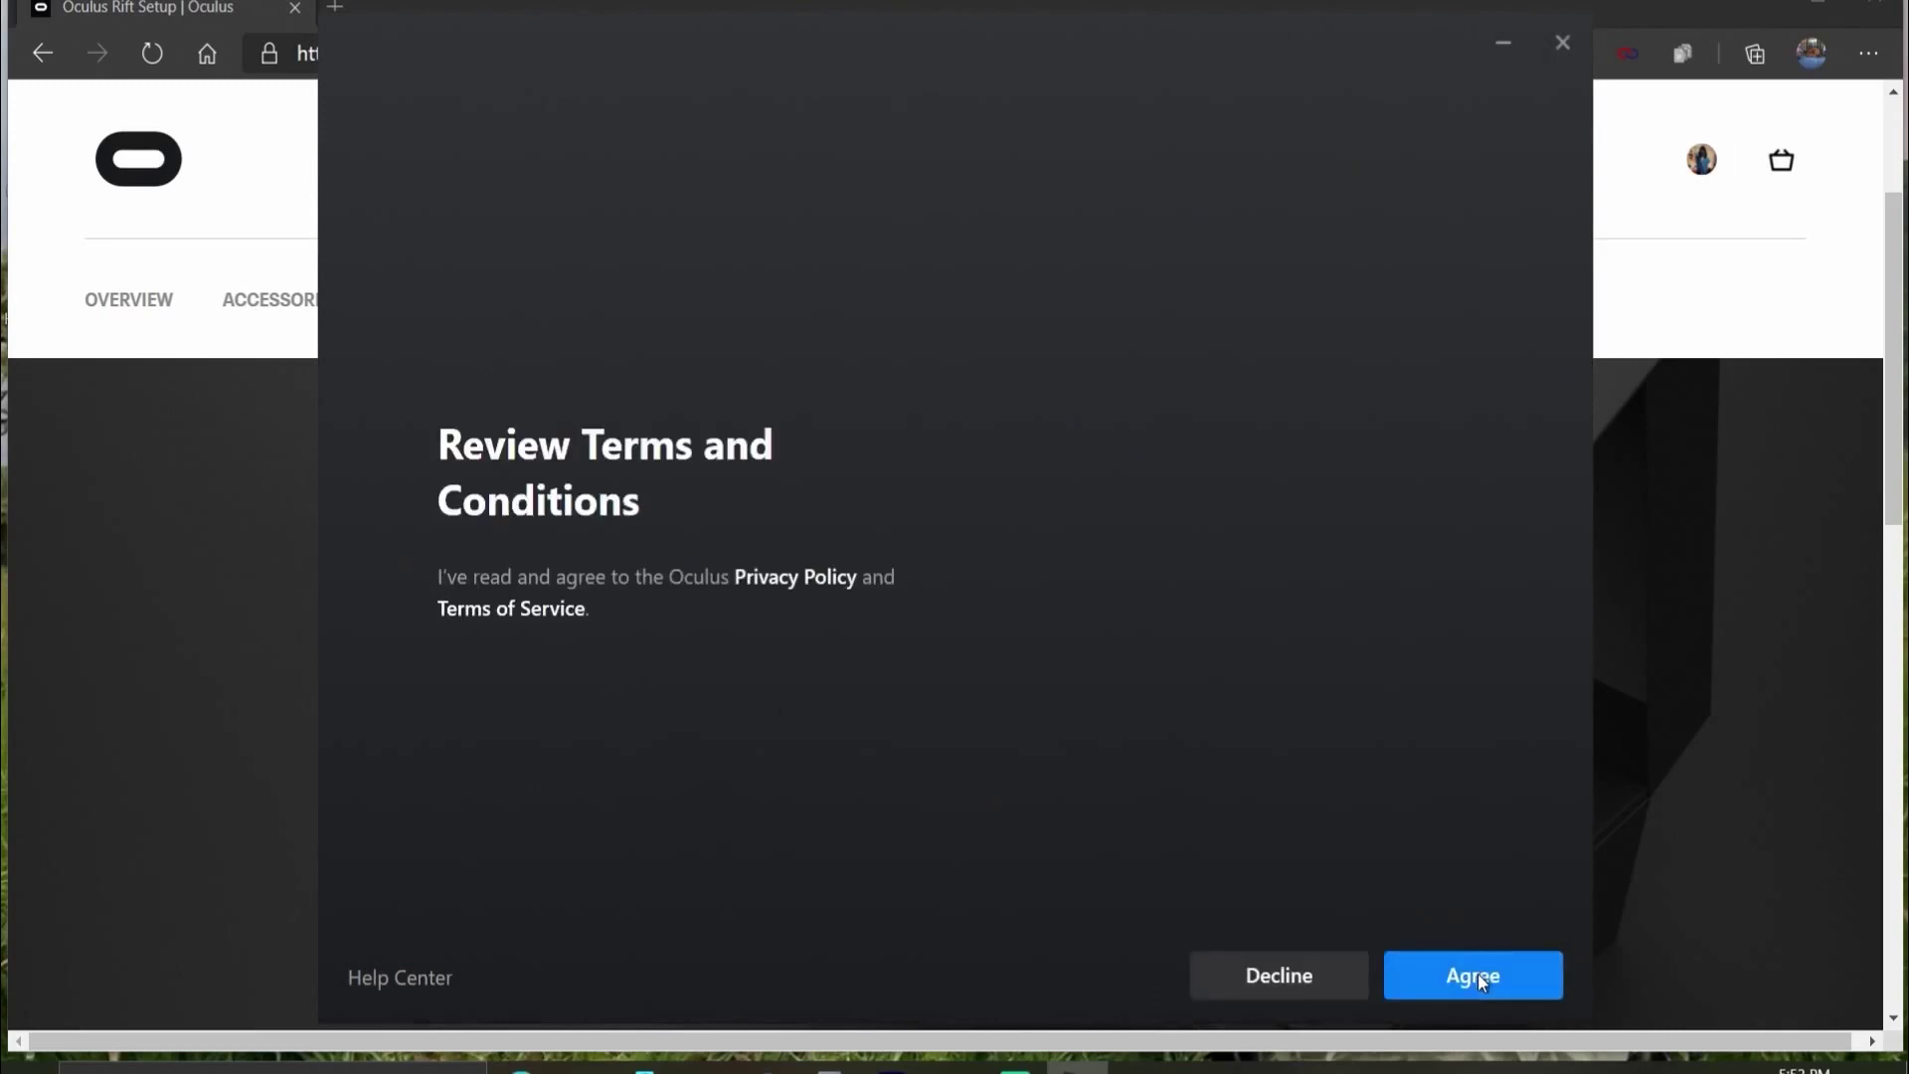
{"action": "left_click", "coordinate": [1478, 973]}
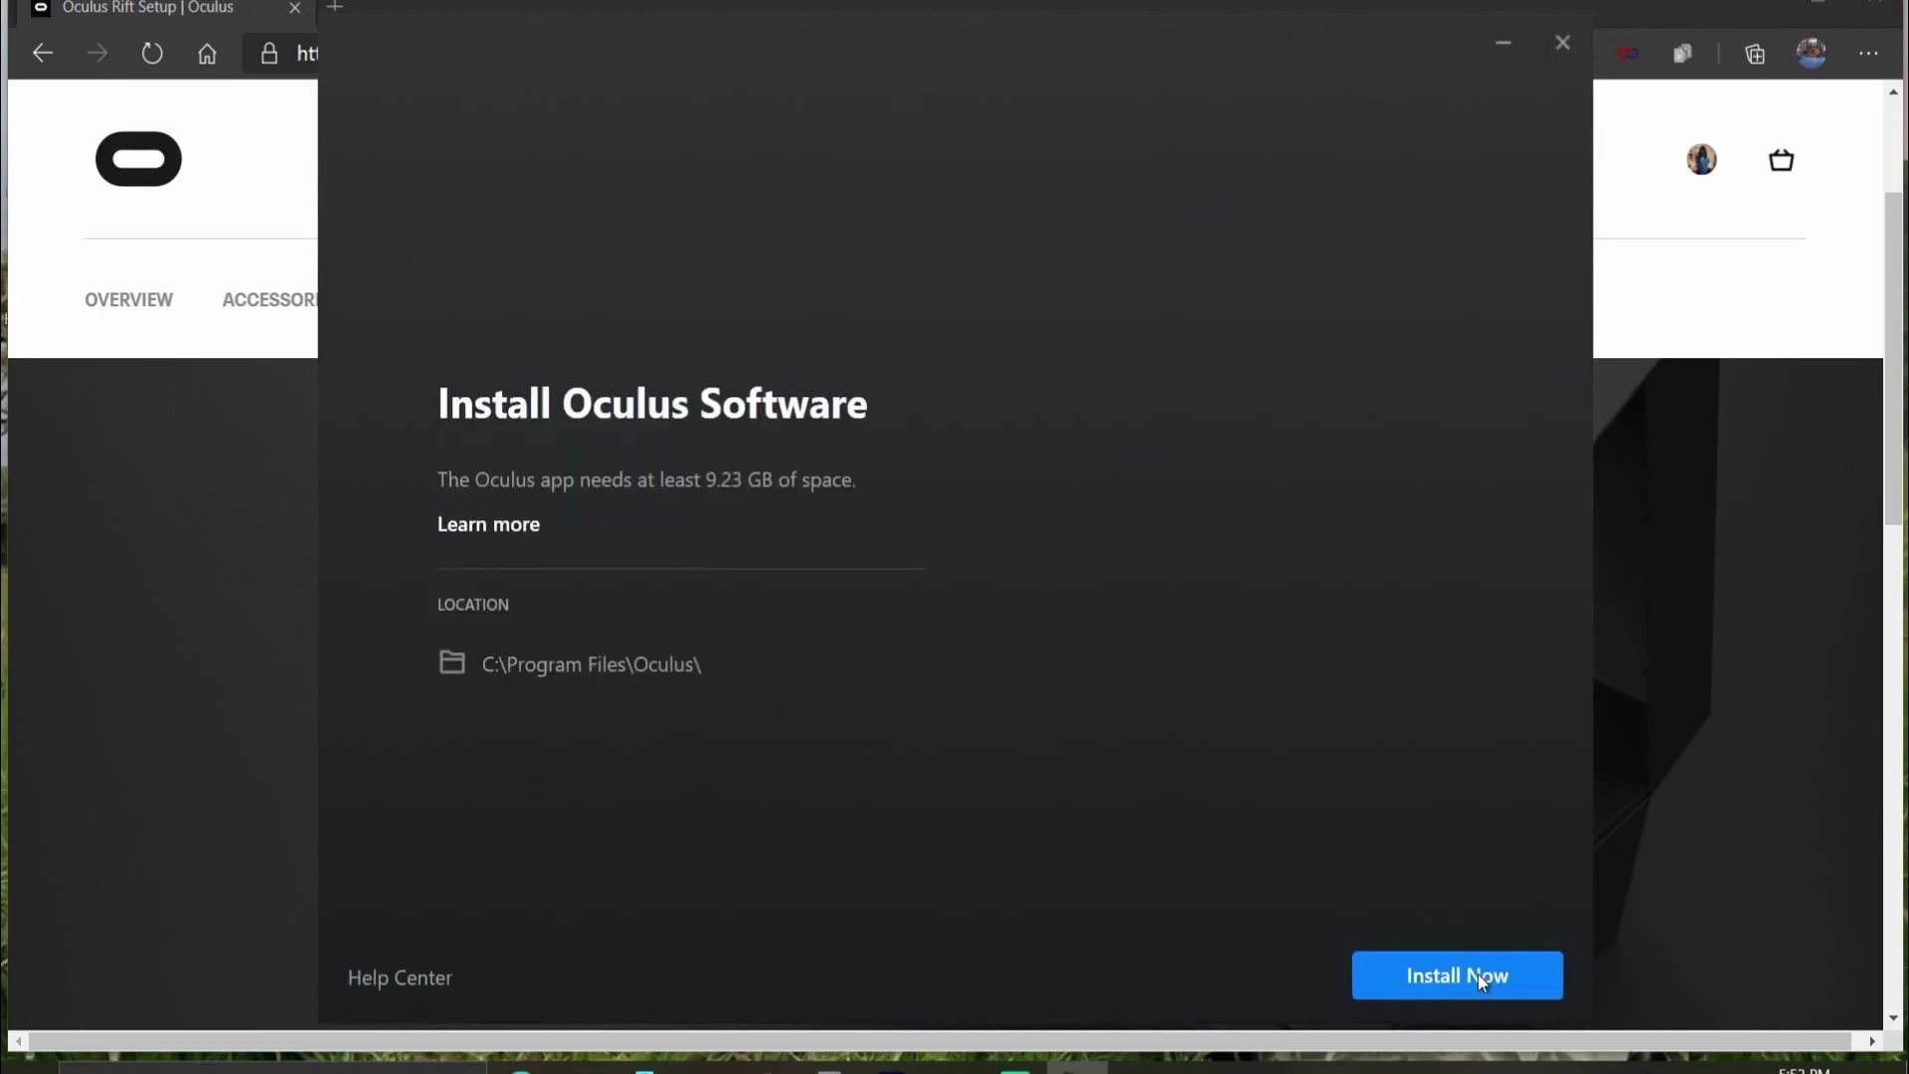
{"action": "left_click", "coordinate": [1478, 974]}
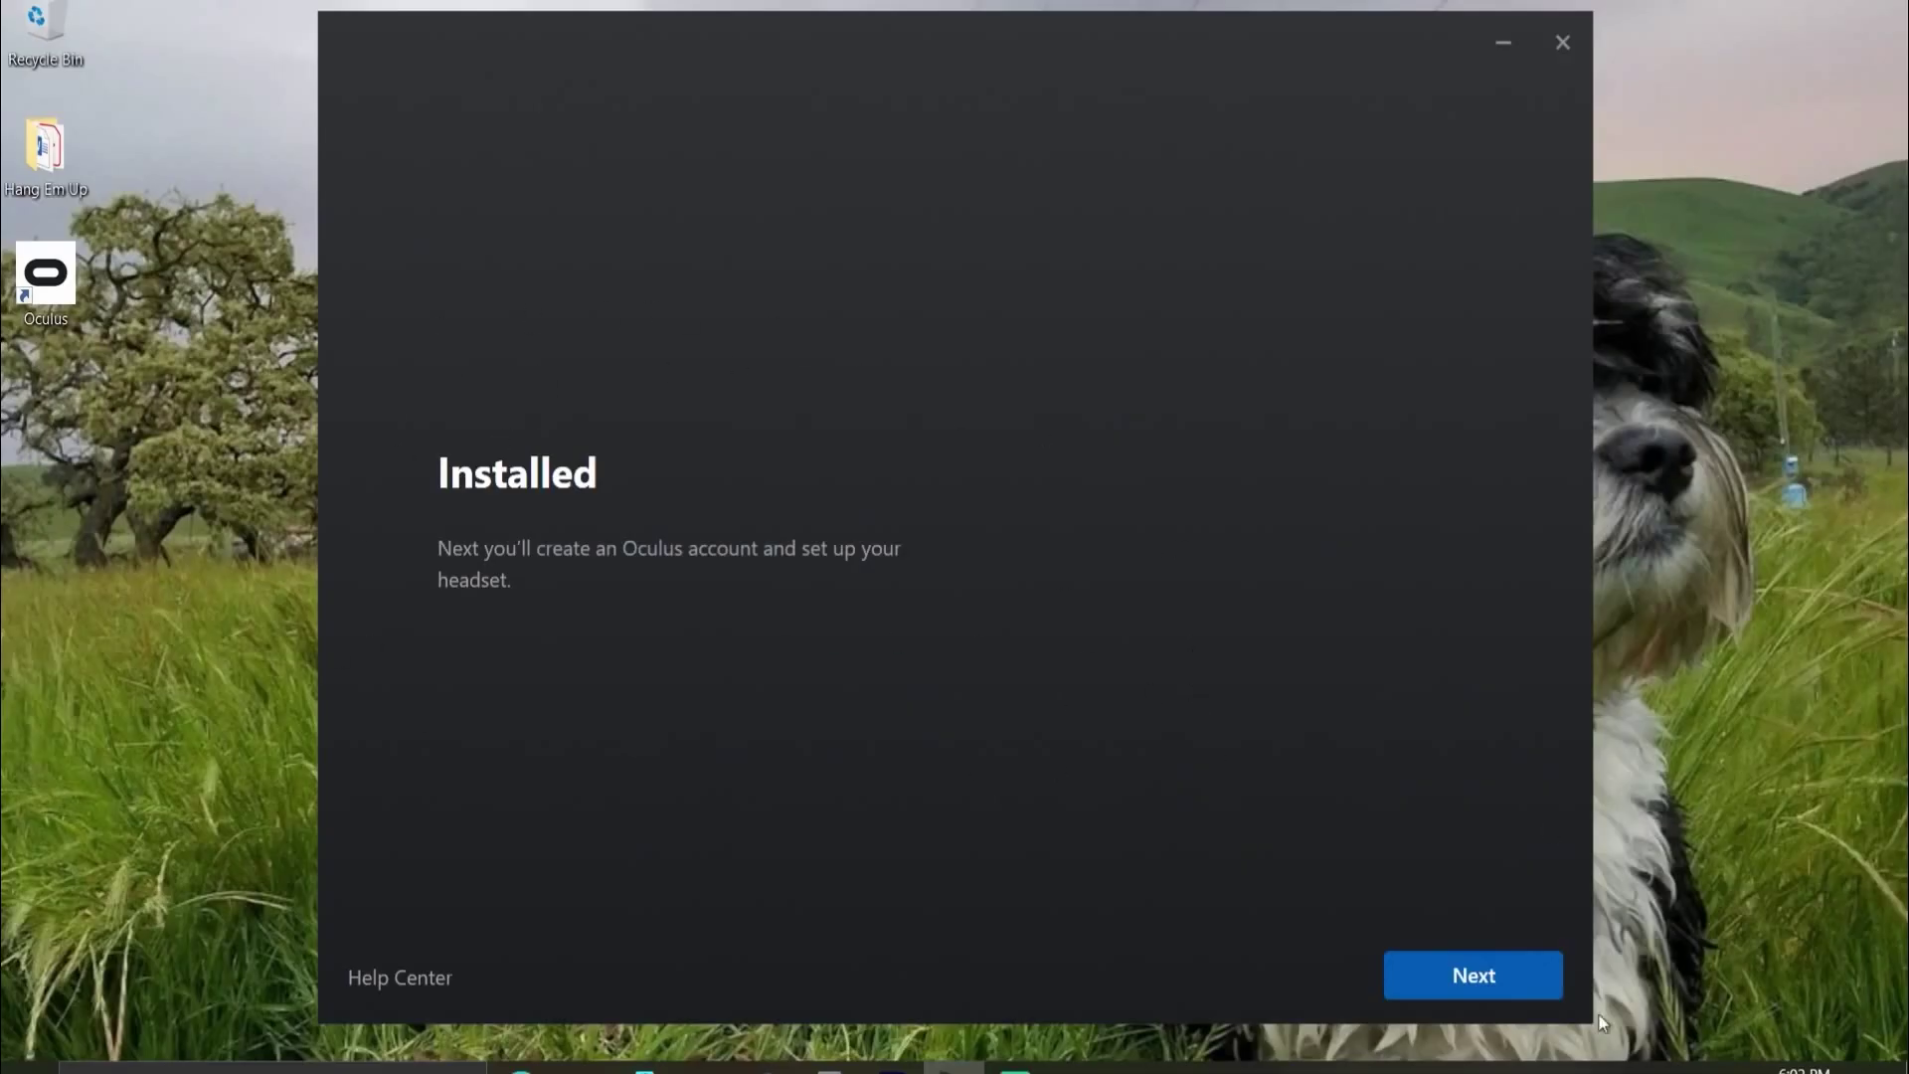
Launch the Oculus app and view Devices, showing Quest and Right Touch active
{"action": "left_click", "coordinate": [1550, 993]}
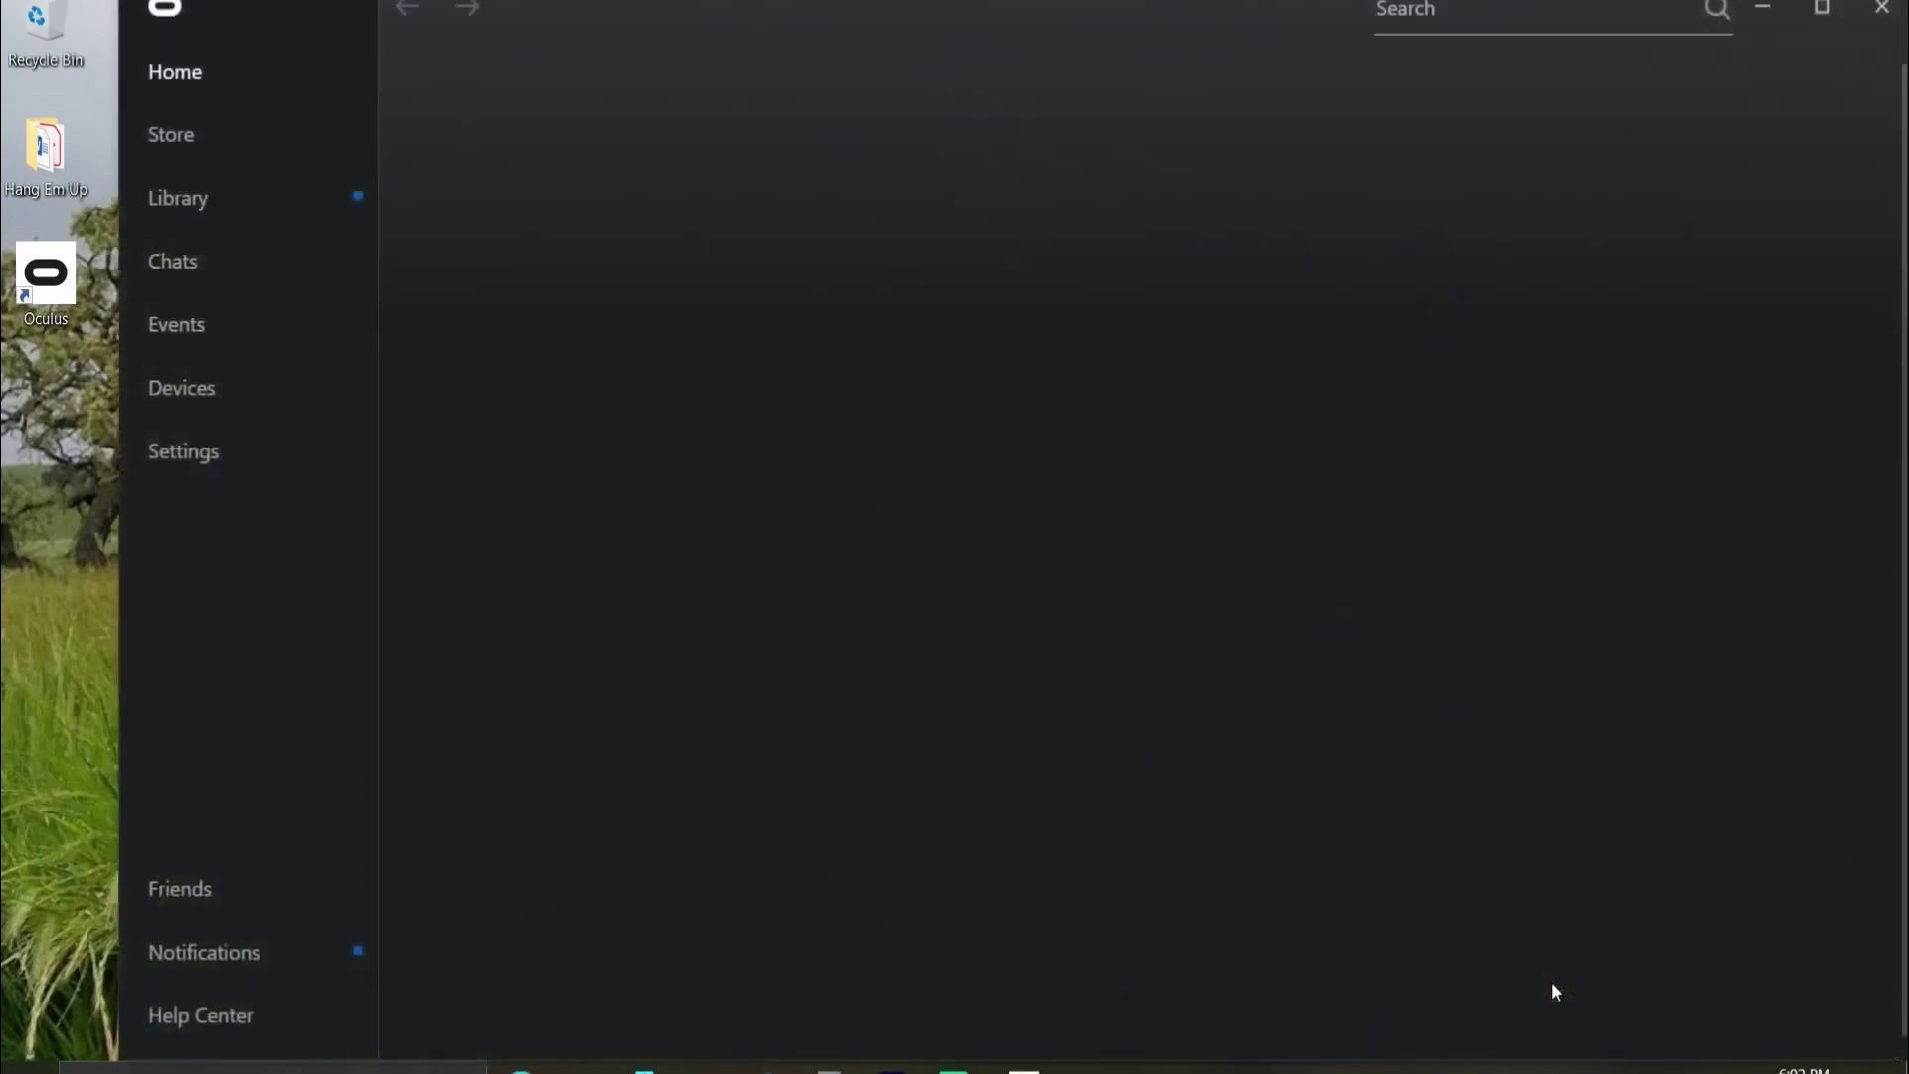
{"action": "left_click", "coordinate": [144, 398]}
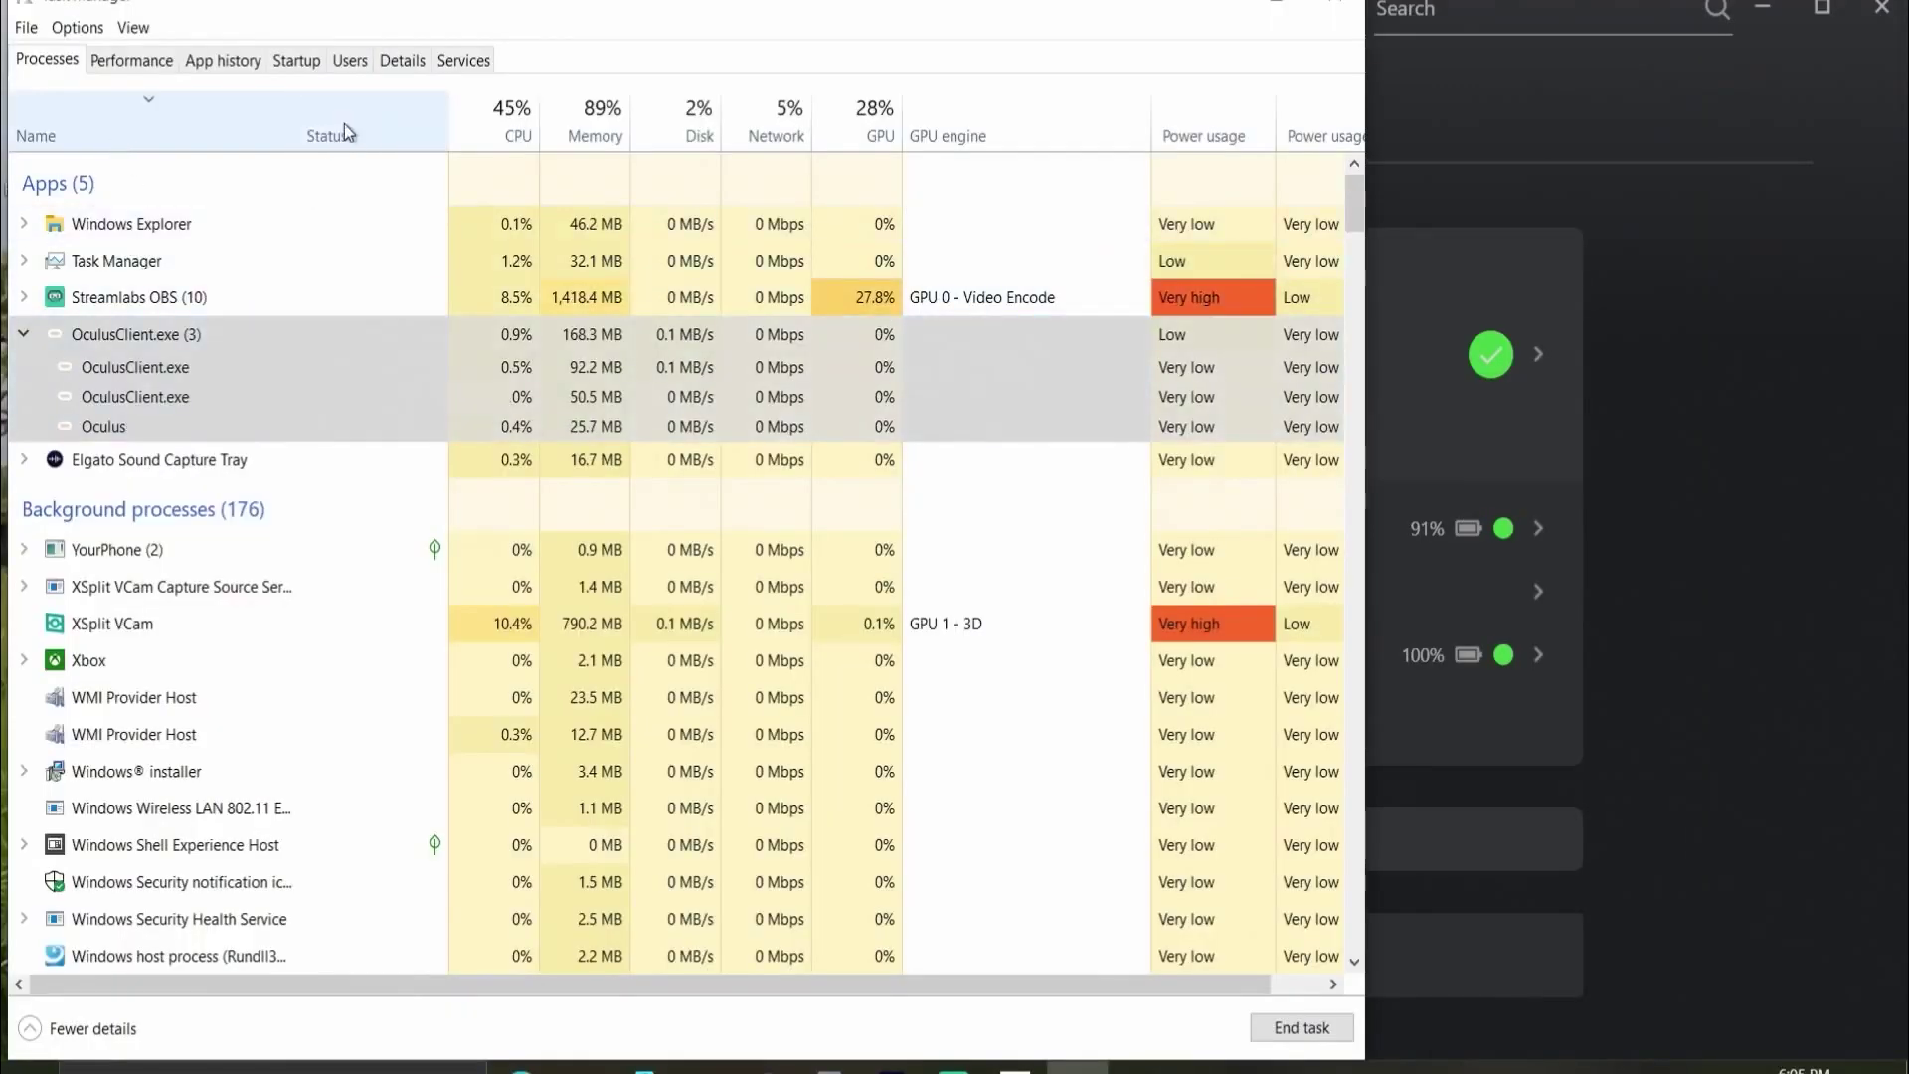
List Task Manager's Details tab by name, scrolled down to OVRServer_x64.exe
{"action": "left_click", "coordinate": [356, 402]}
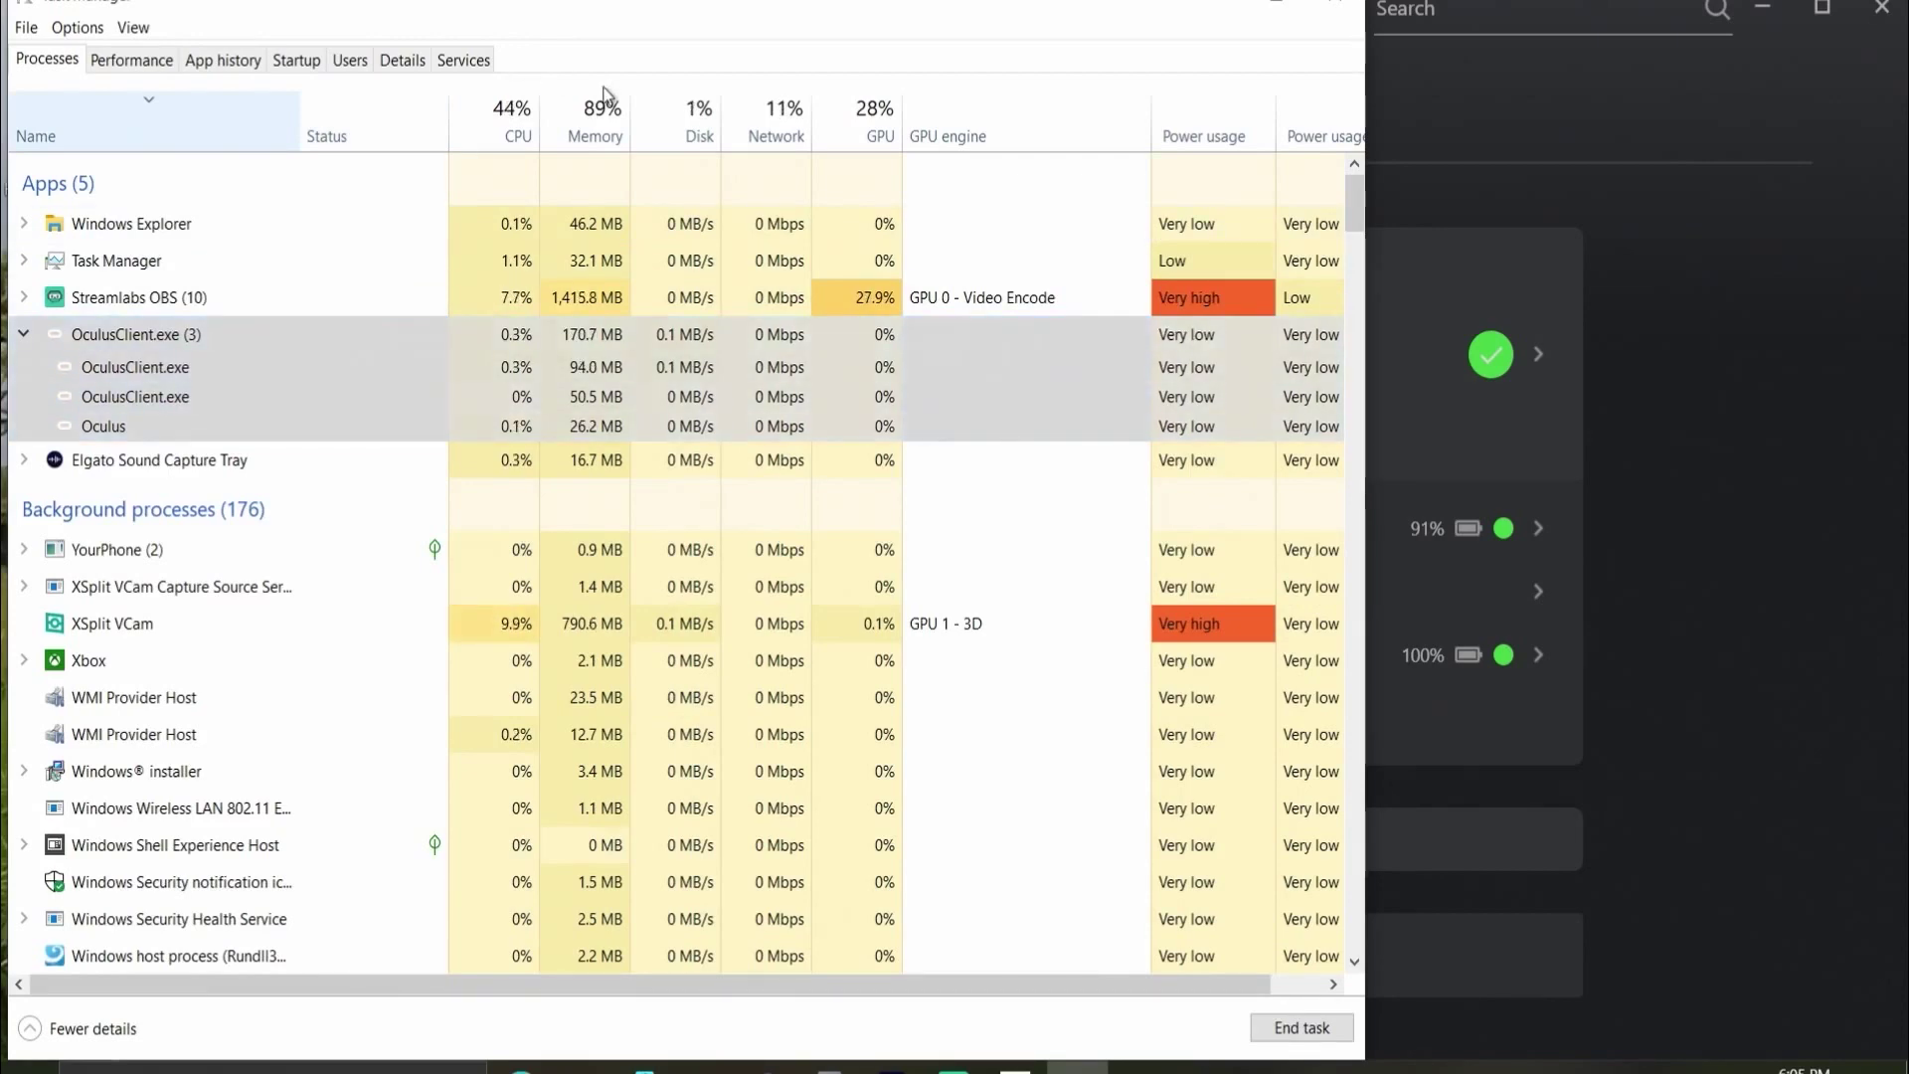
{"action": "left_click", "coordinate": [403, 60]}
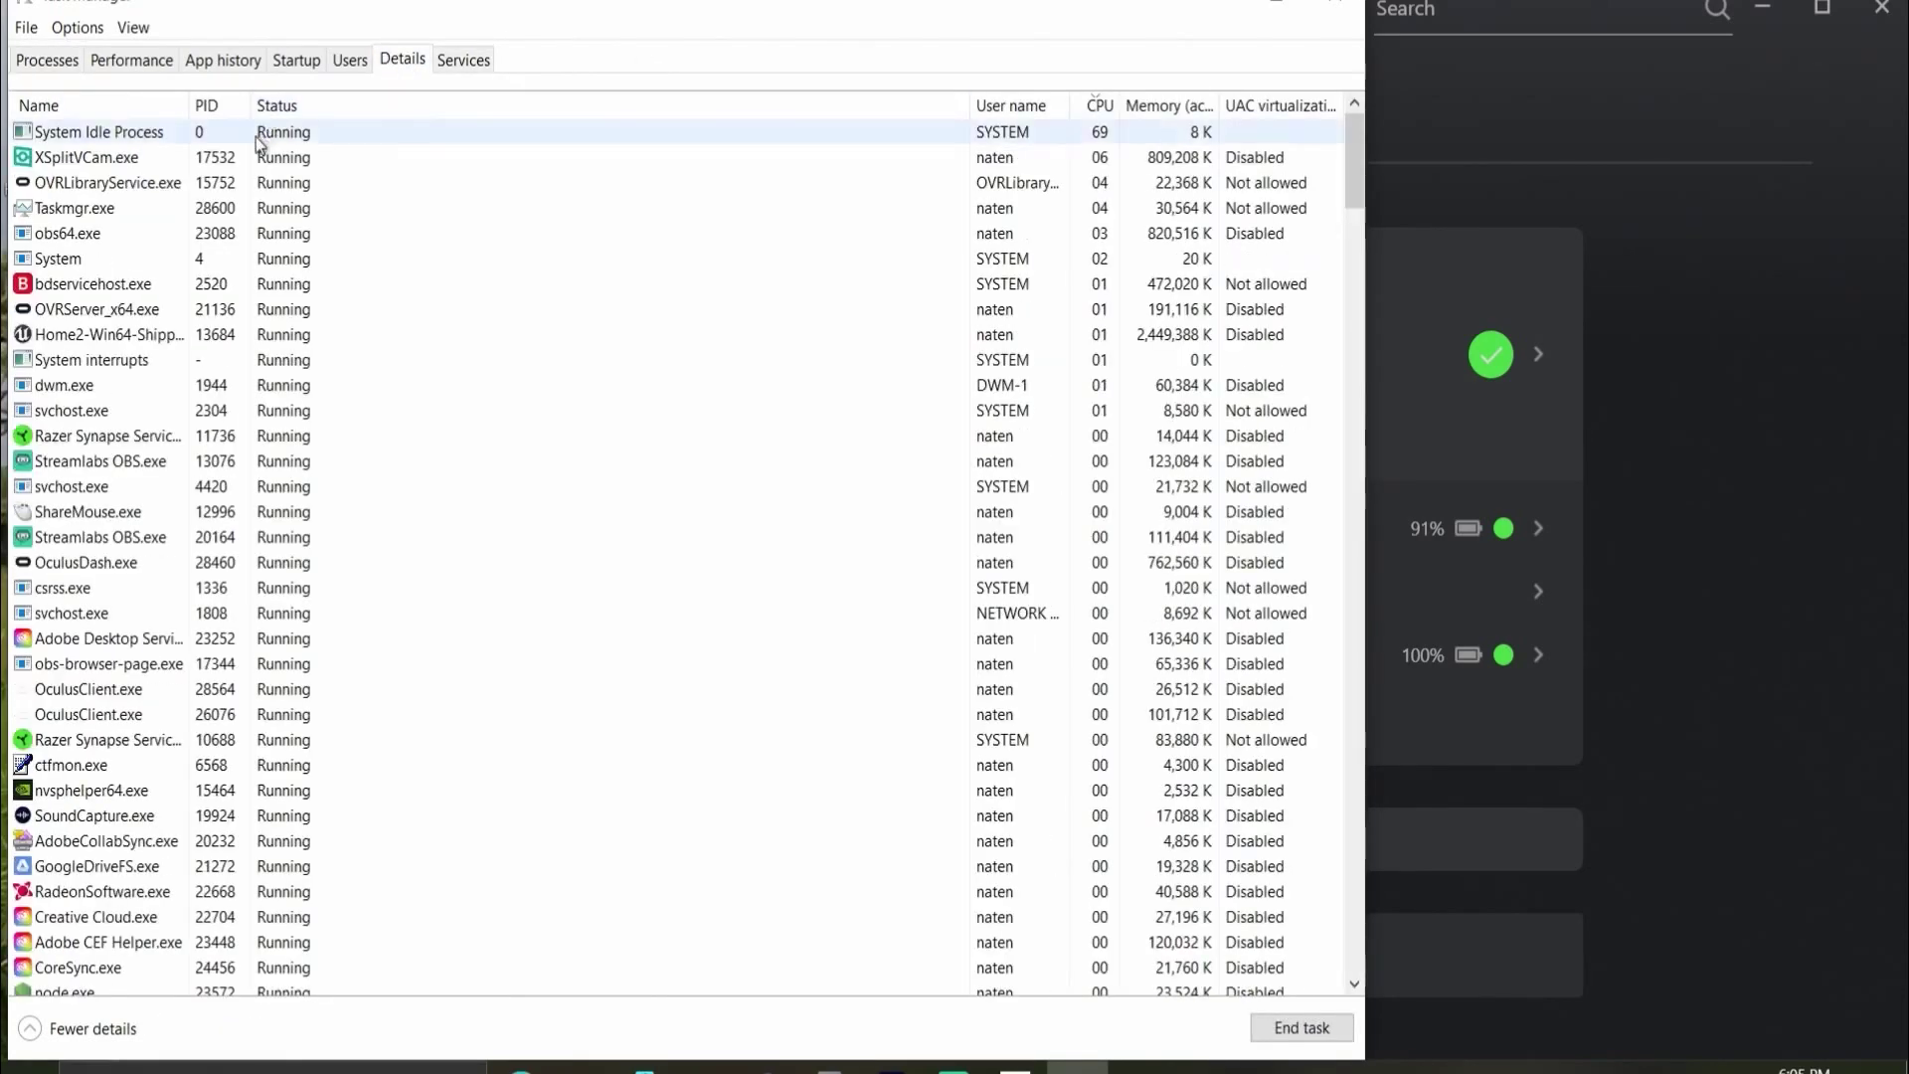
{"action": "left_click", "coordinate": [86, 101]}
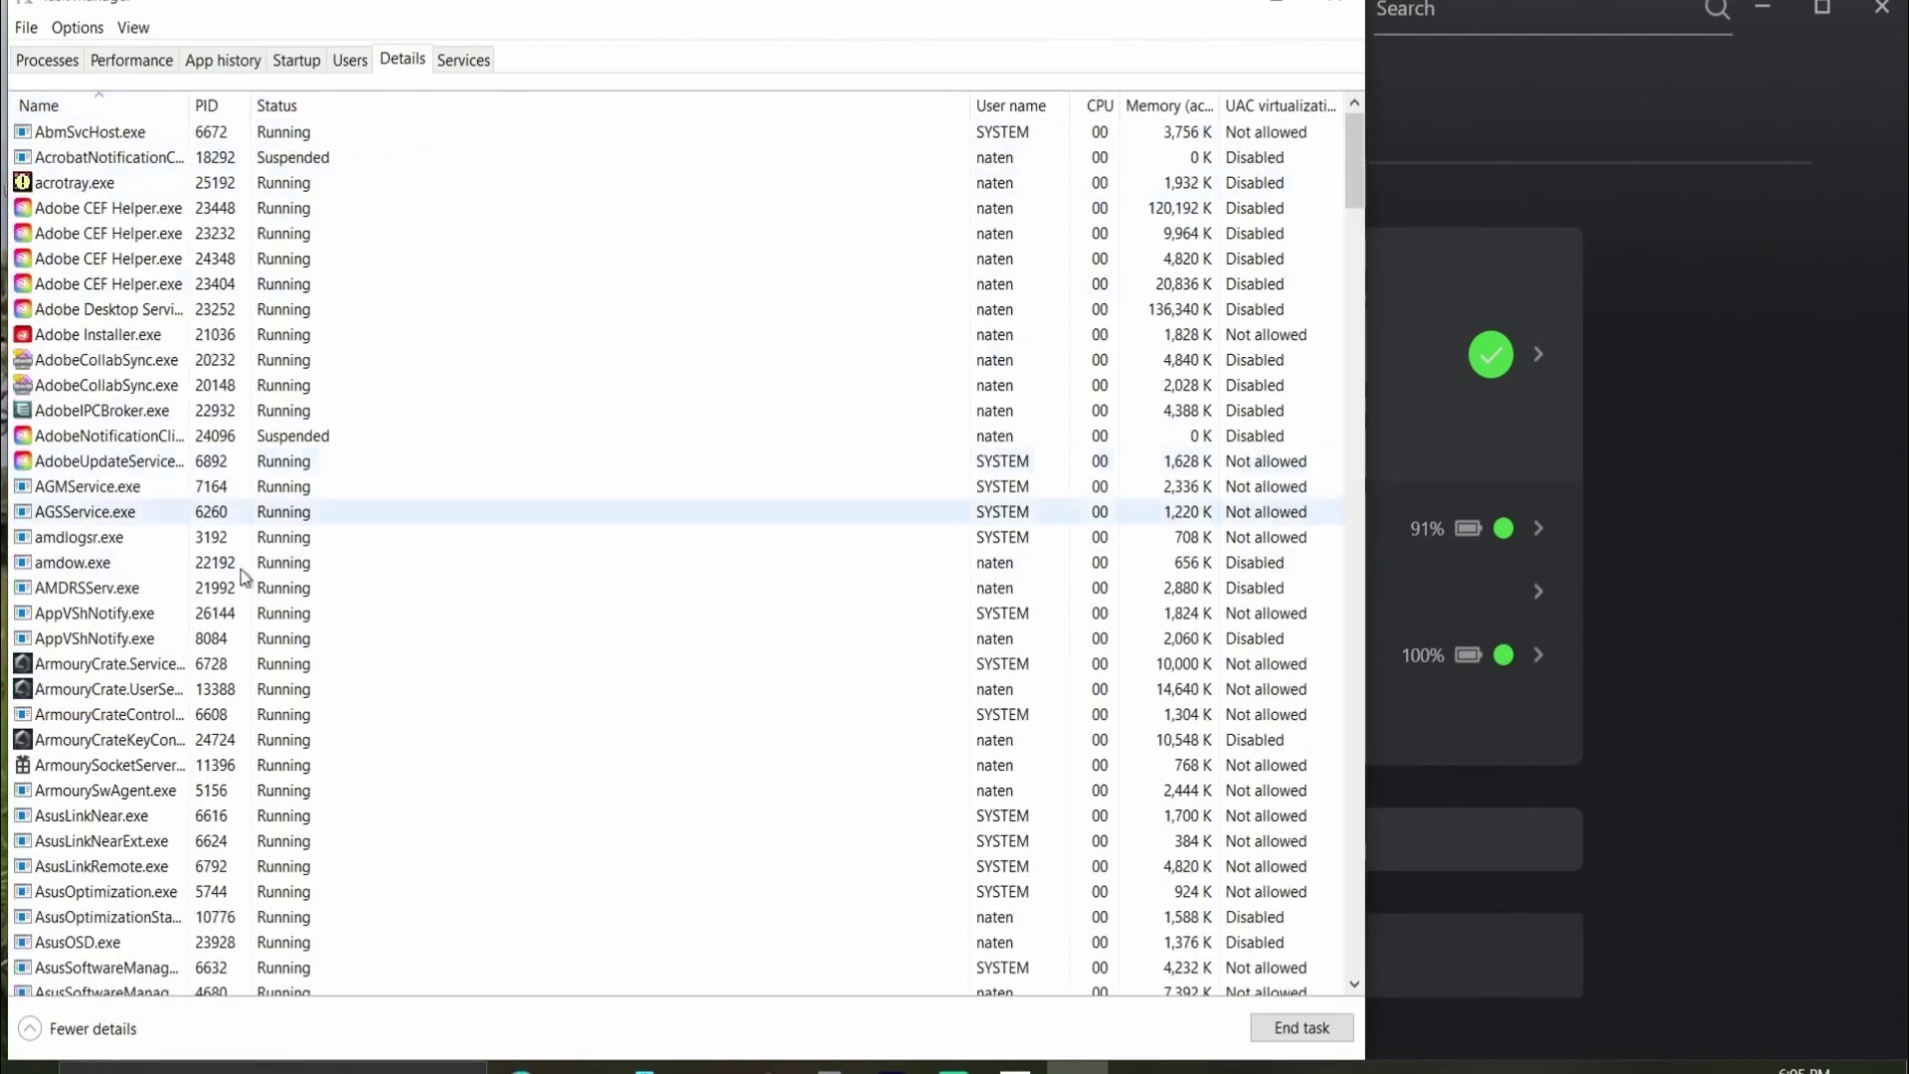
{"action": "scroll", "coordinate": [223, 595], "scroll_direction": "down", "scroll_amount": 4}
{"action": "scroll", "coordinate": [223, 595], "scroll_direction": "down", "scroll_amount": 20}
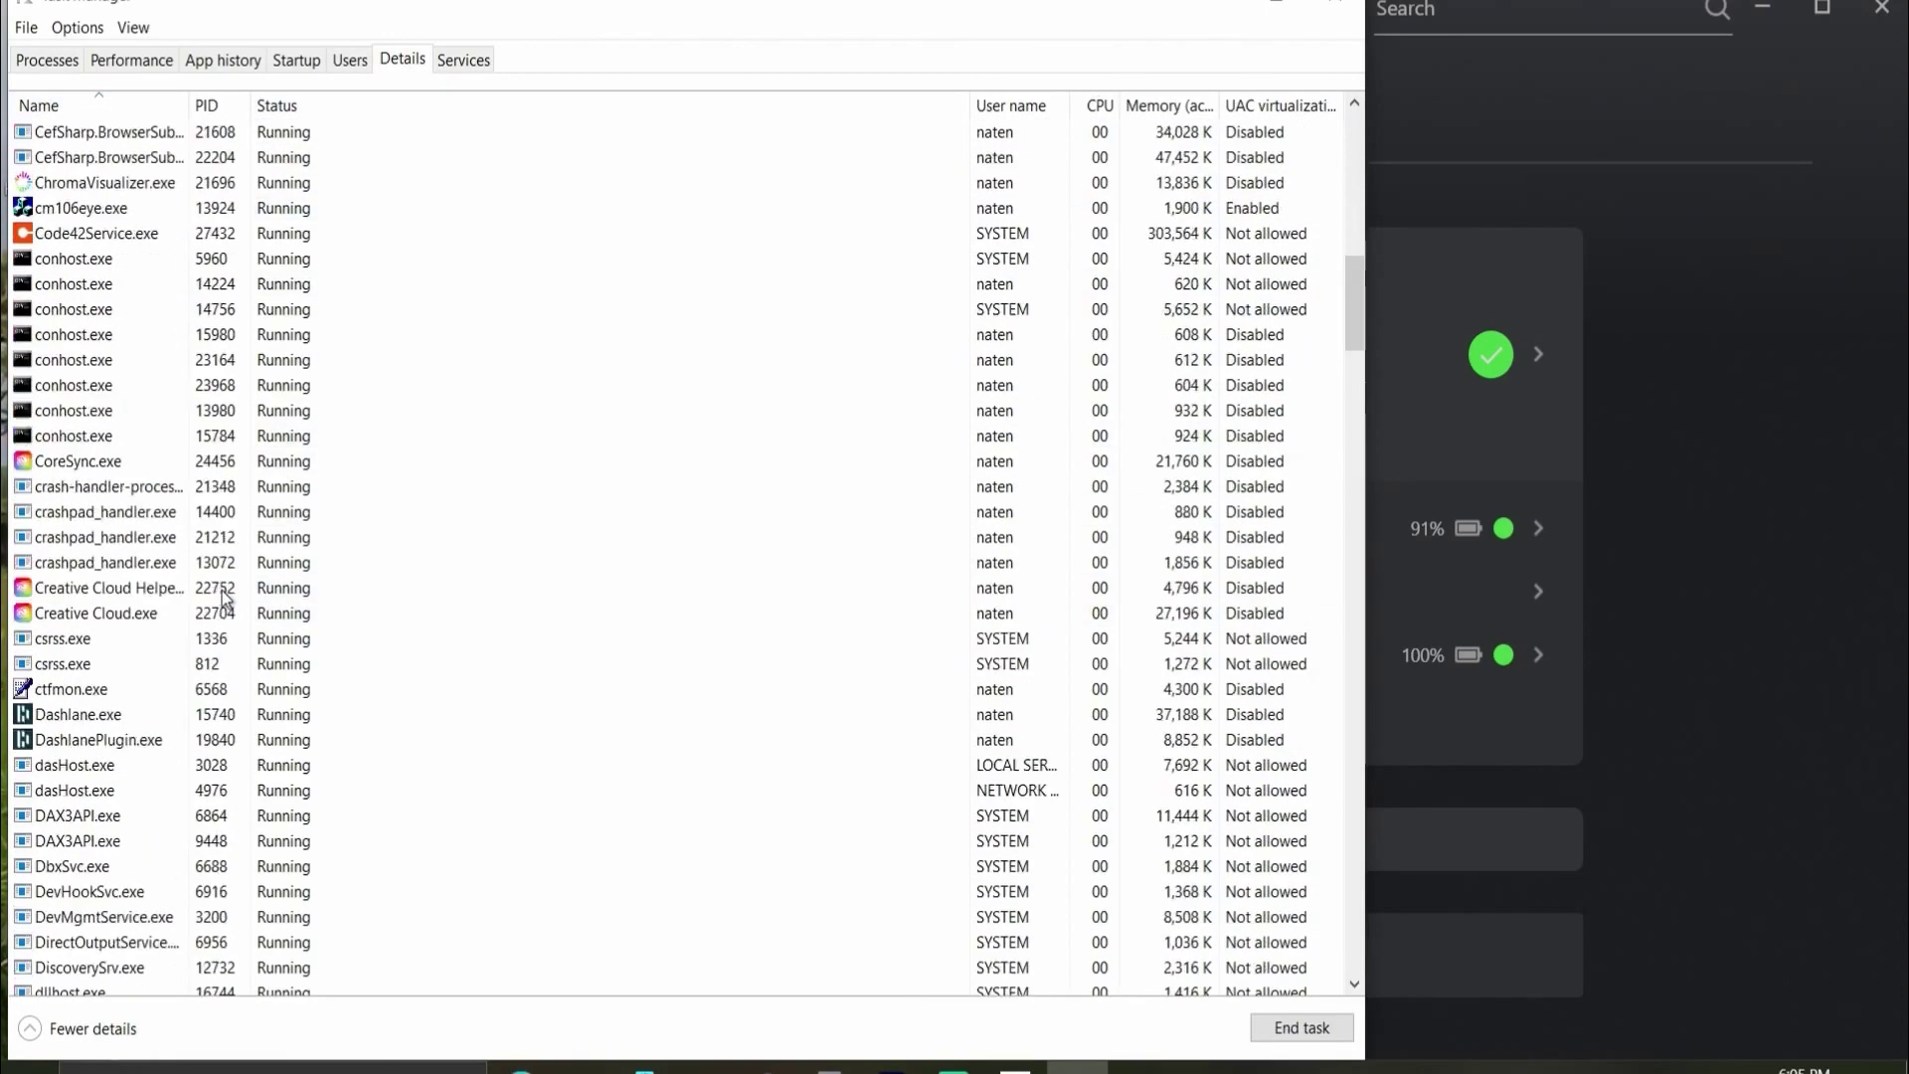
{"action": "scroll", "coordinate": [224, 604], "scroll_direction": "down", "scroll_amount": 13}
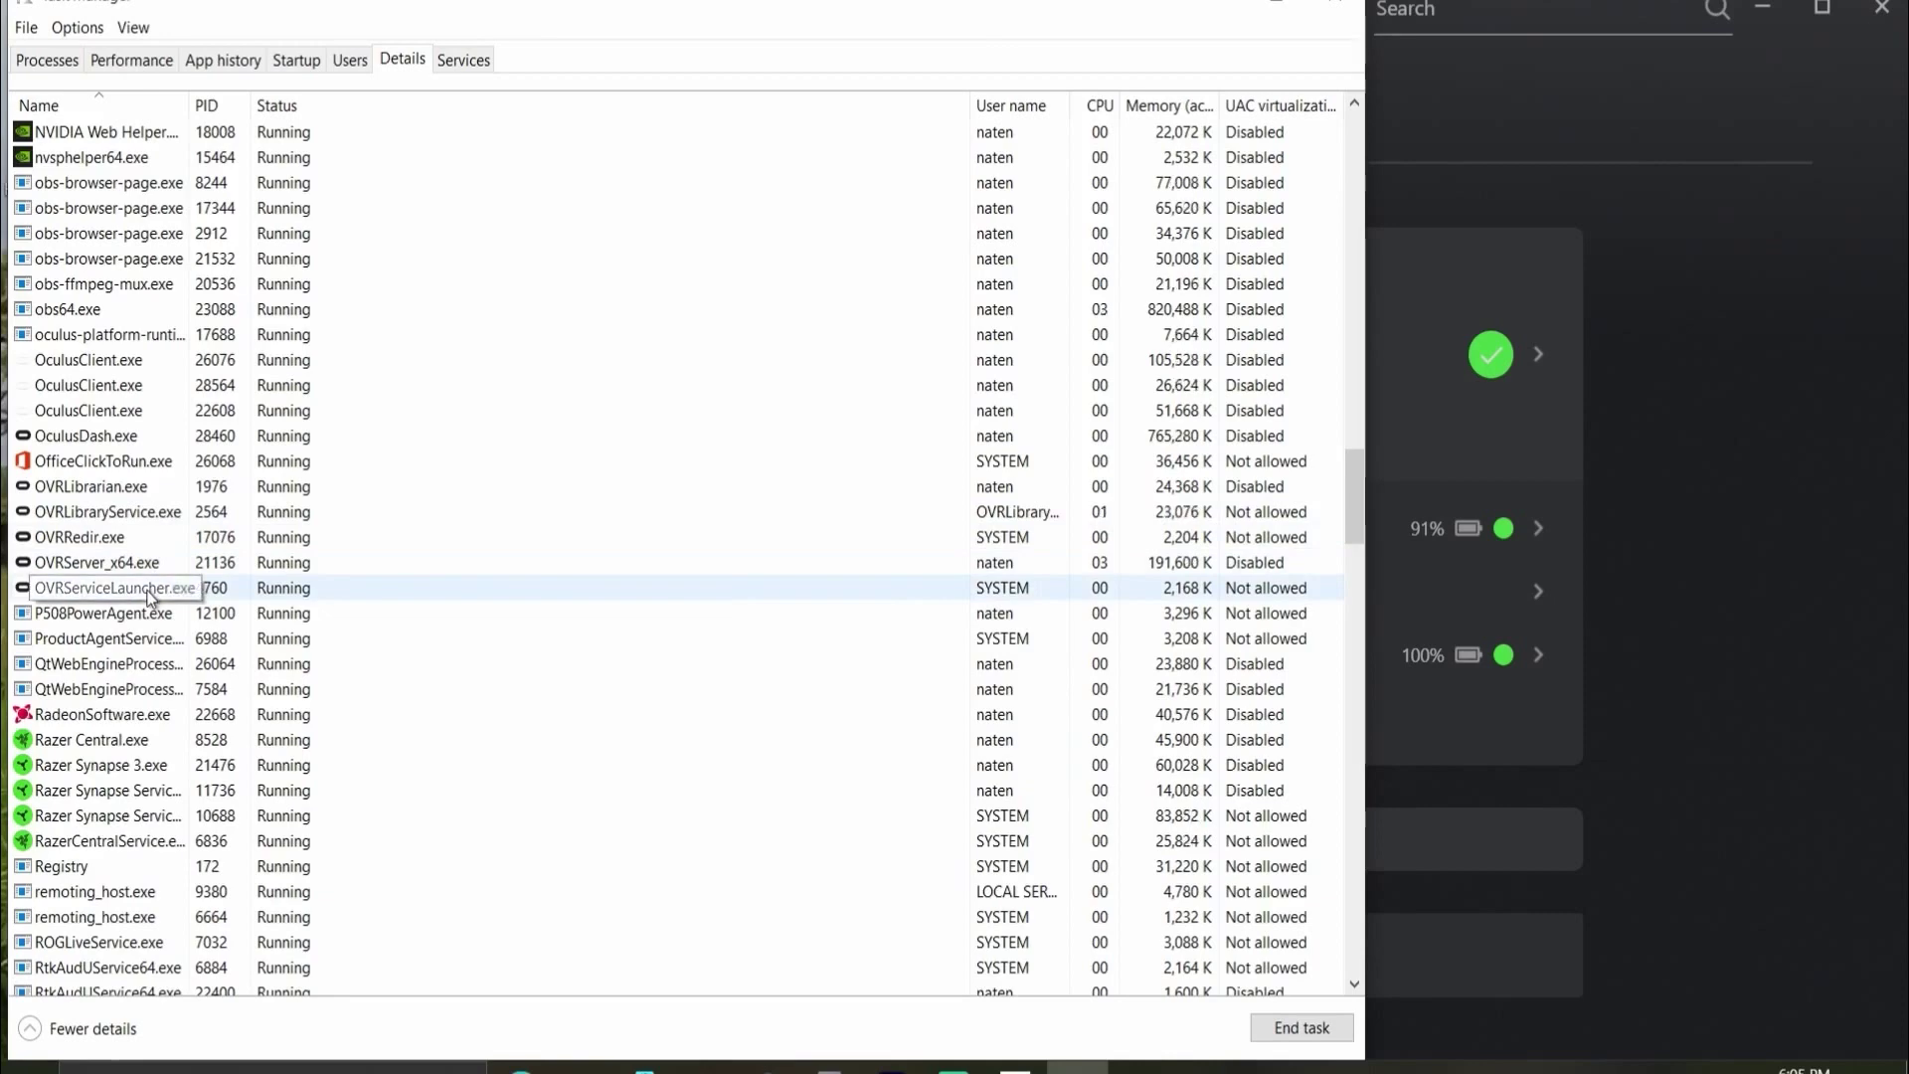
Open Graphics settings and browse to C:\Program Files\Oculus\Support\oculus-client
{"action": "key", "text": "super+d"}
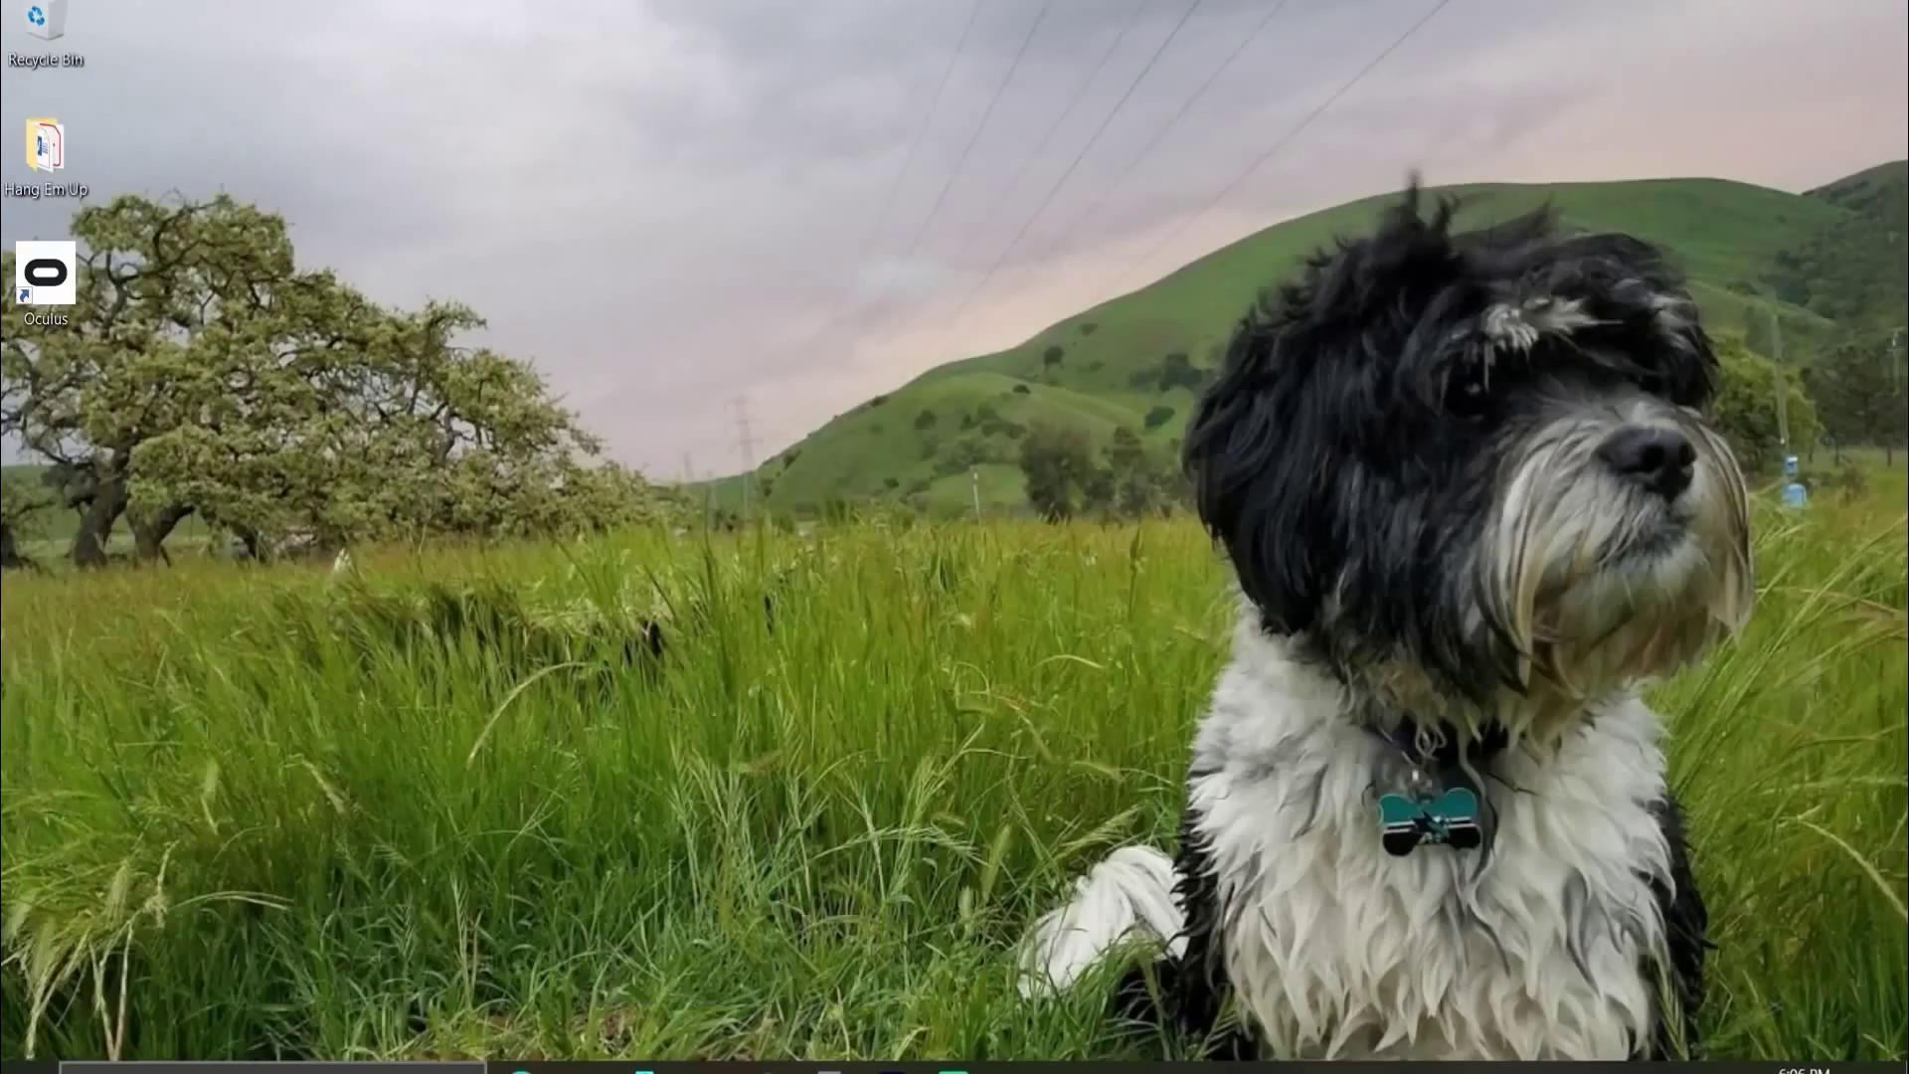
{"action": "key", "text": "super+s"}
{"action": "type", "text": "gra"}
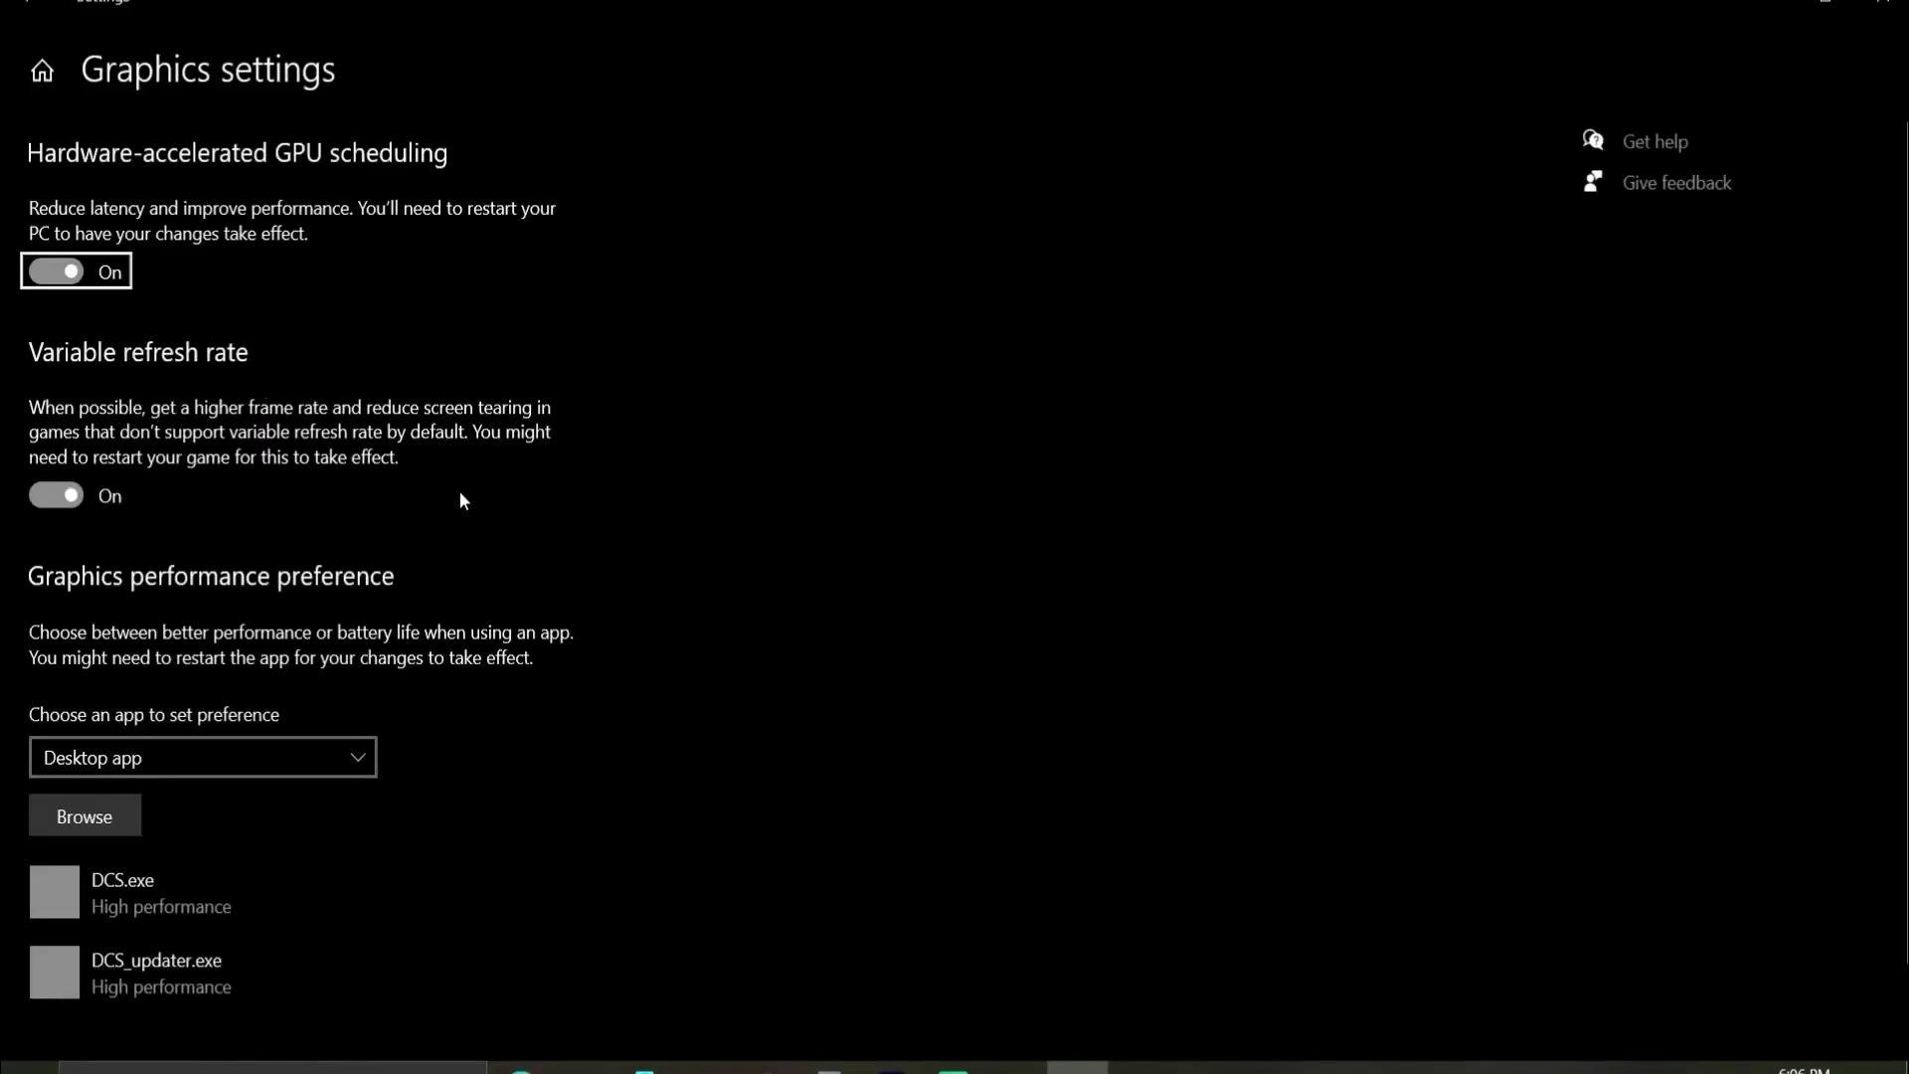
{"action": "left_click", "coordinate": [102, 817]}
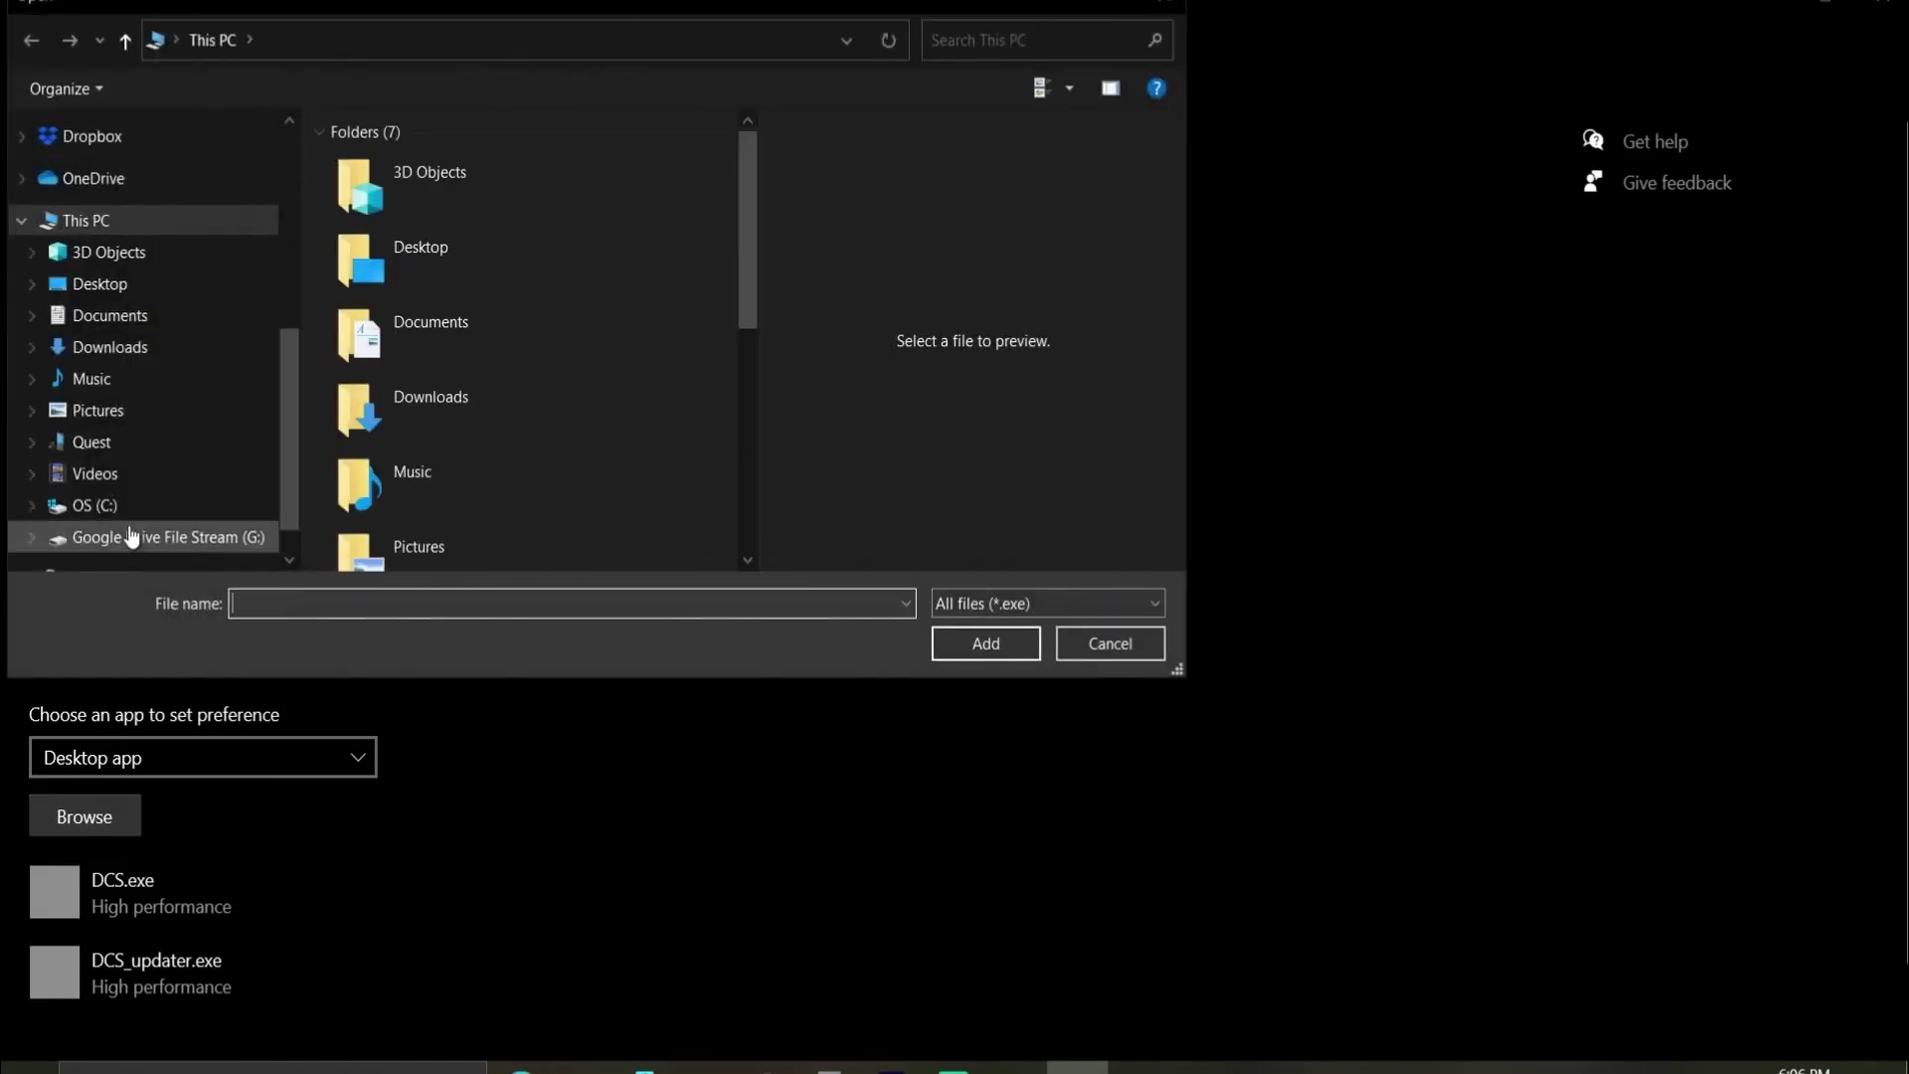
{"action": "left_click", "coordinate": [124, 497]}
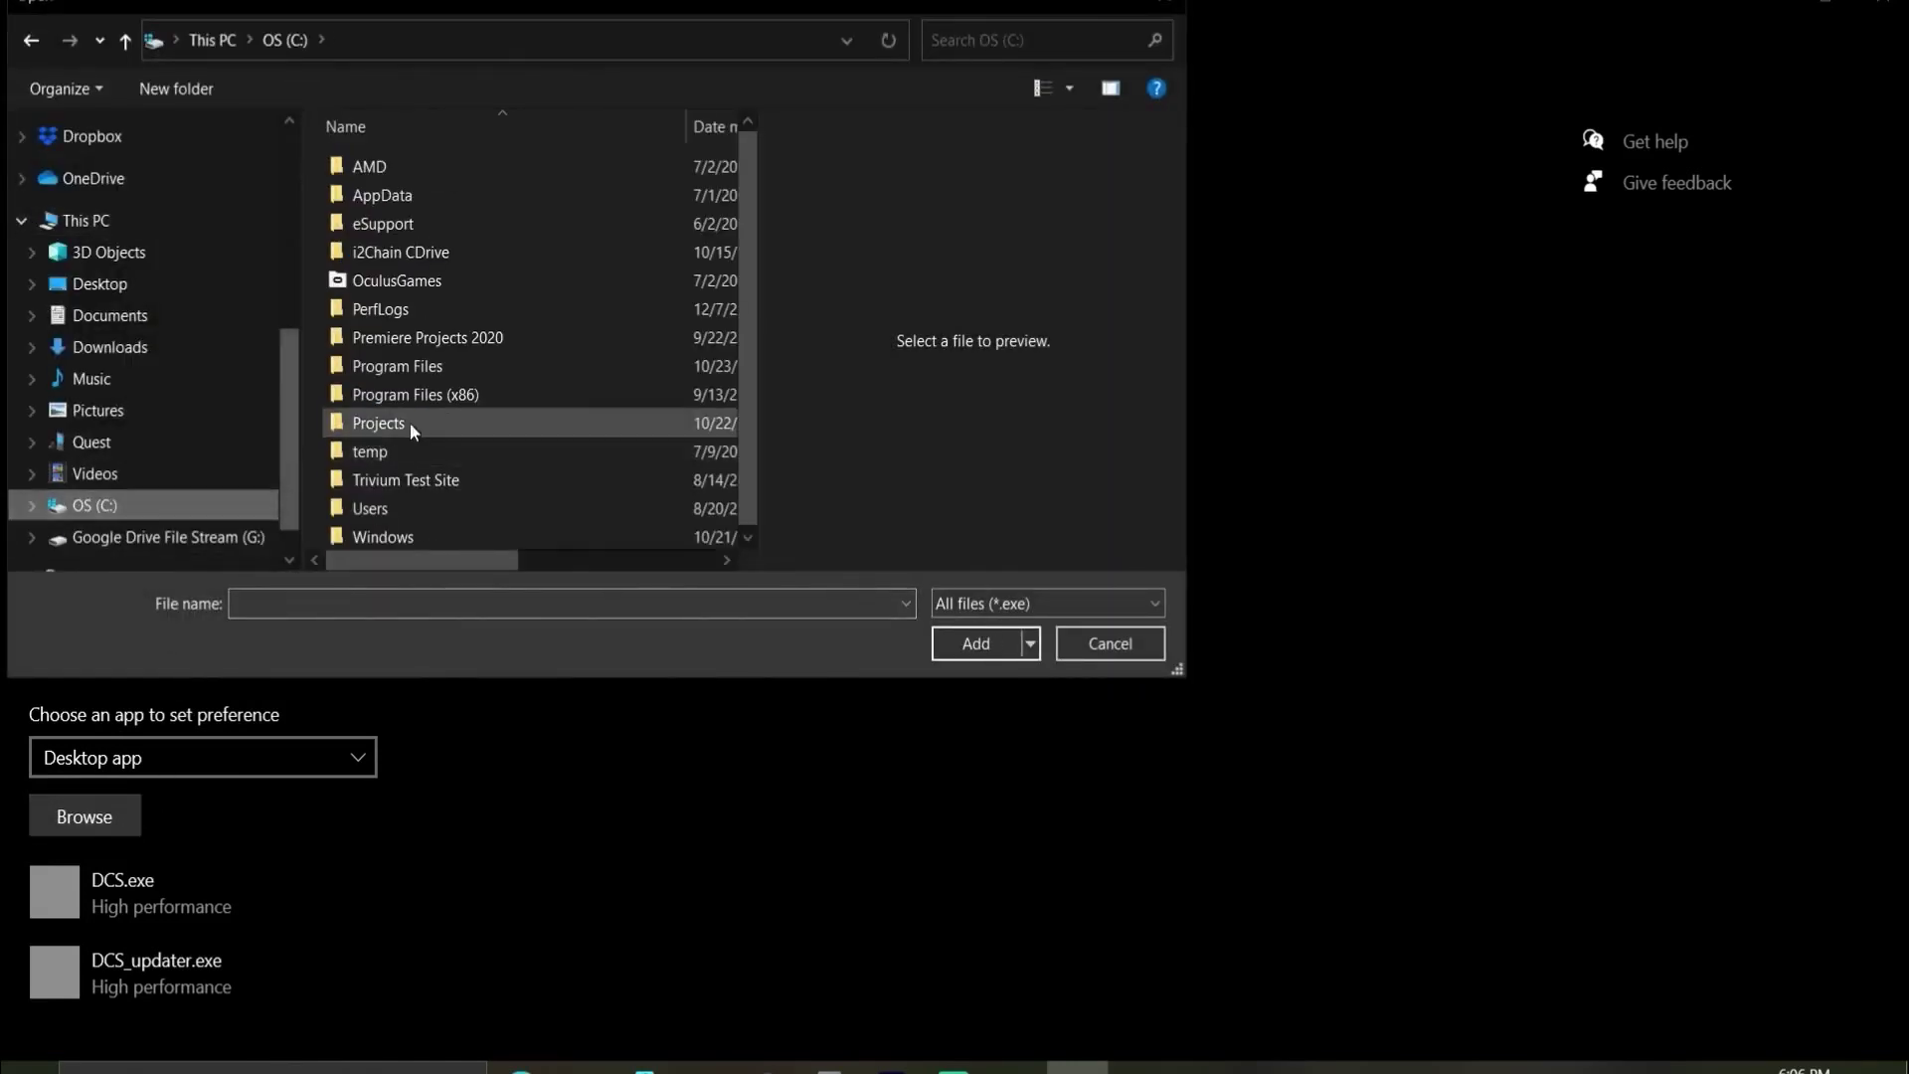
{"action": "double_click", "coordinate": [380, 368]}
{"action": "scroll", "coordinate": [402, 390], "scroll_direction": "down", "scroll_amount": 2}
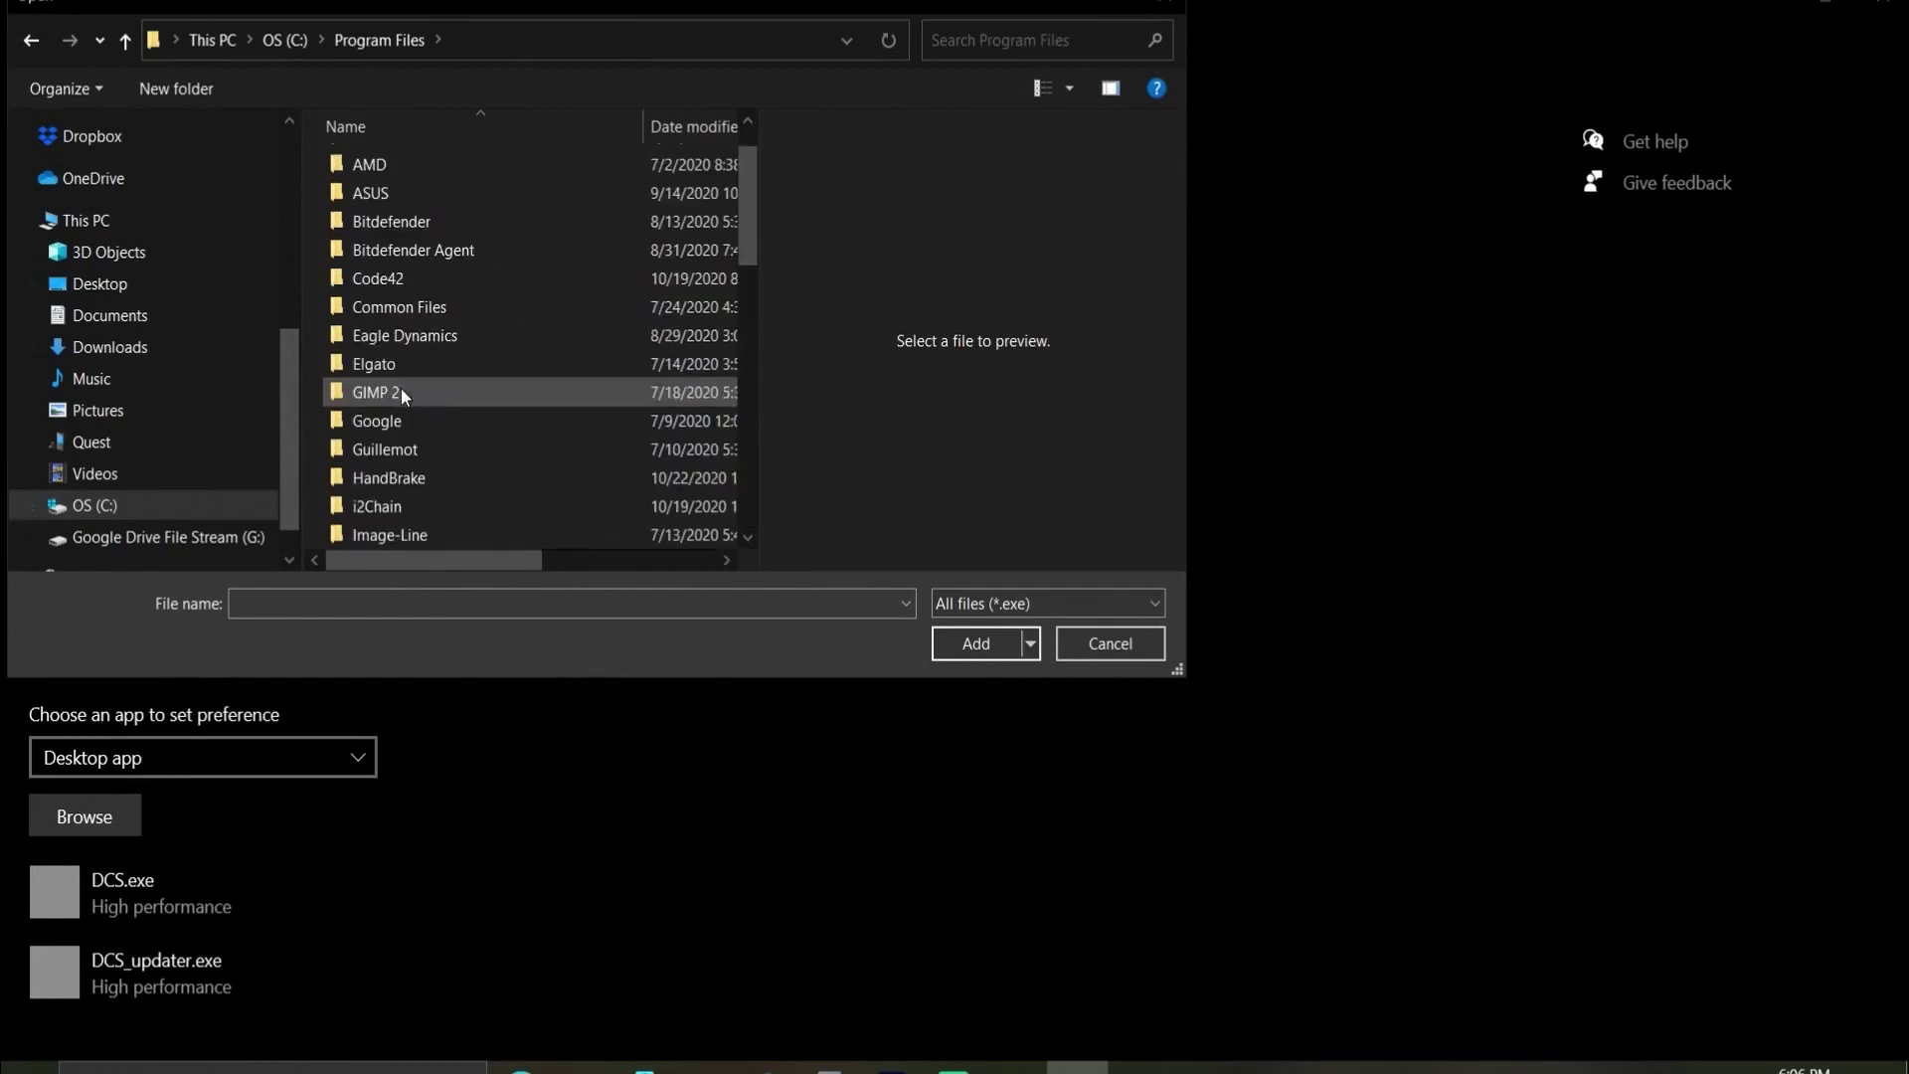
{"action": "scroll", "coordinate": [409, 391], "scroll_direction": "down", "scroll_amount": 3}
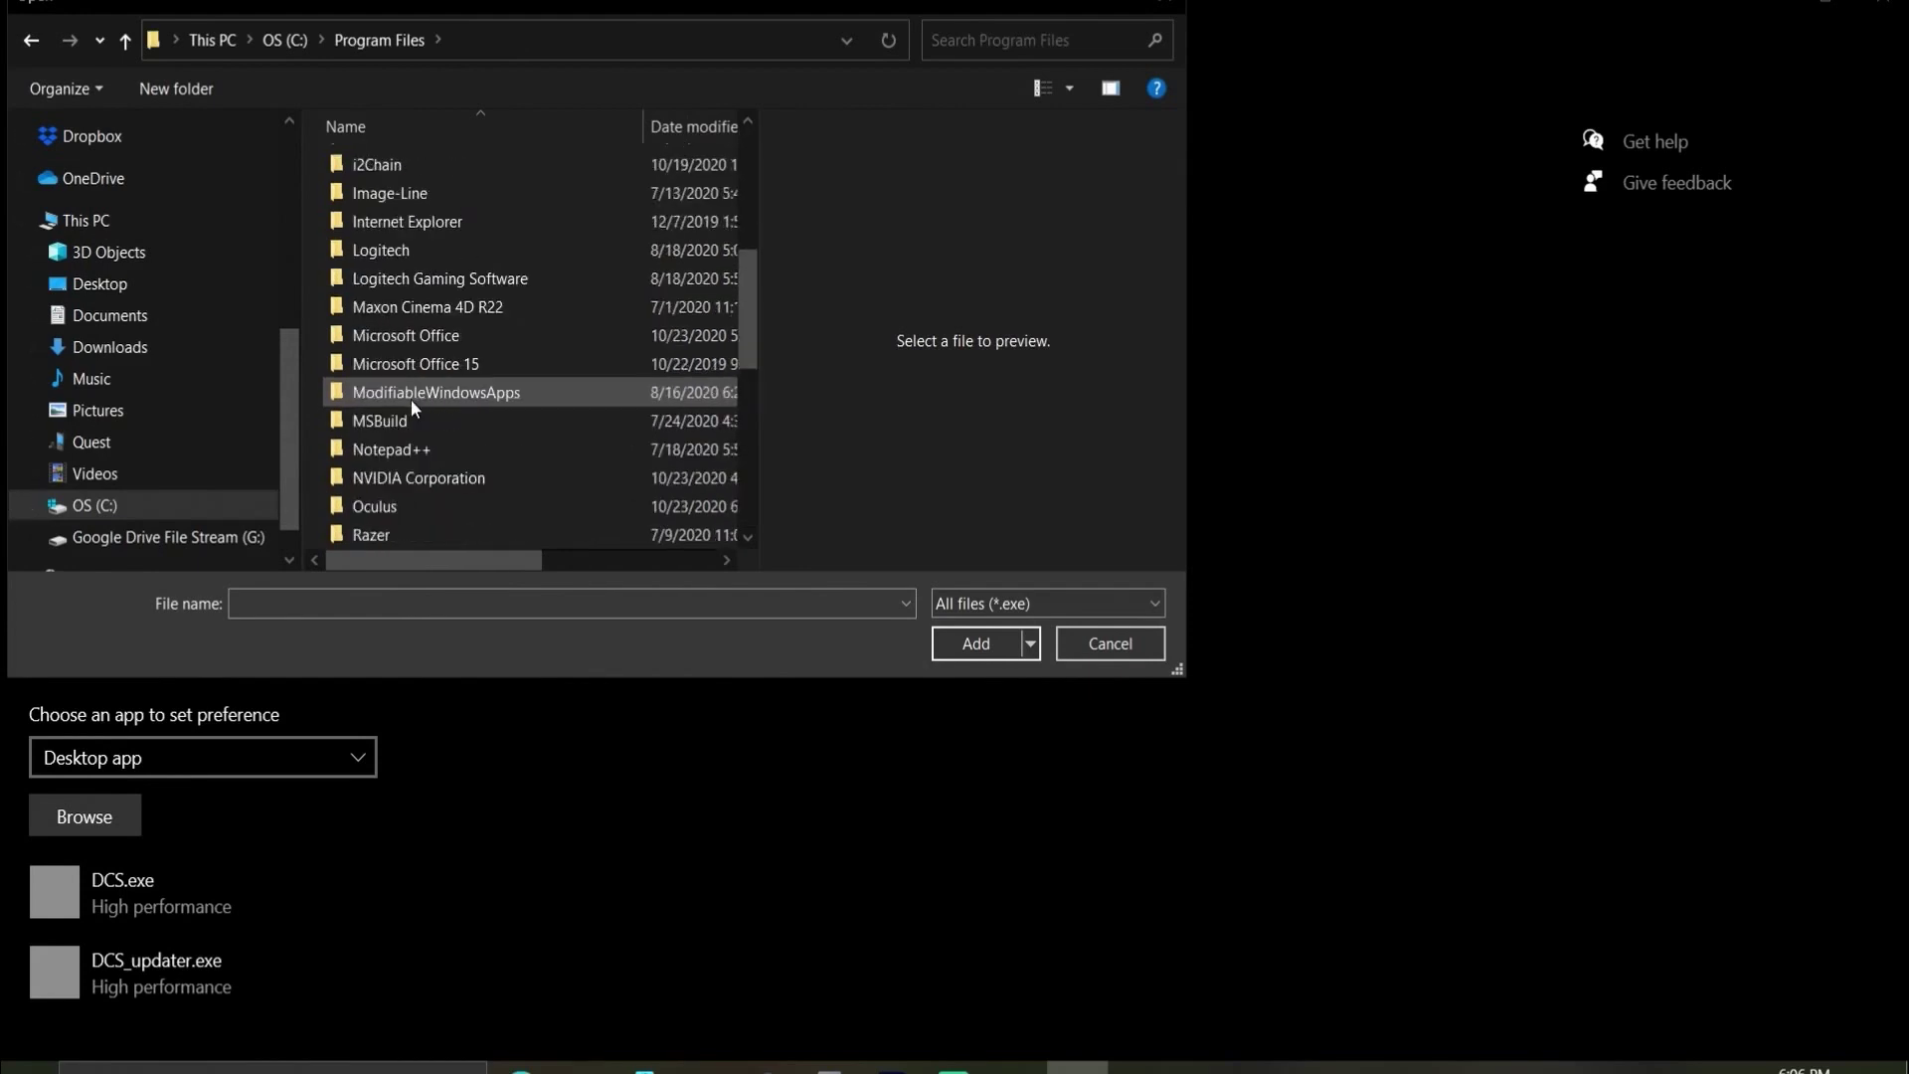
{"action": "double_click", "coordinate": [392, 509]}
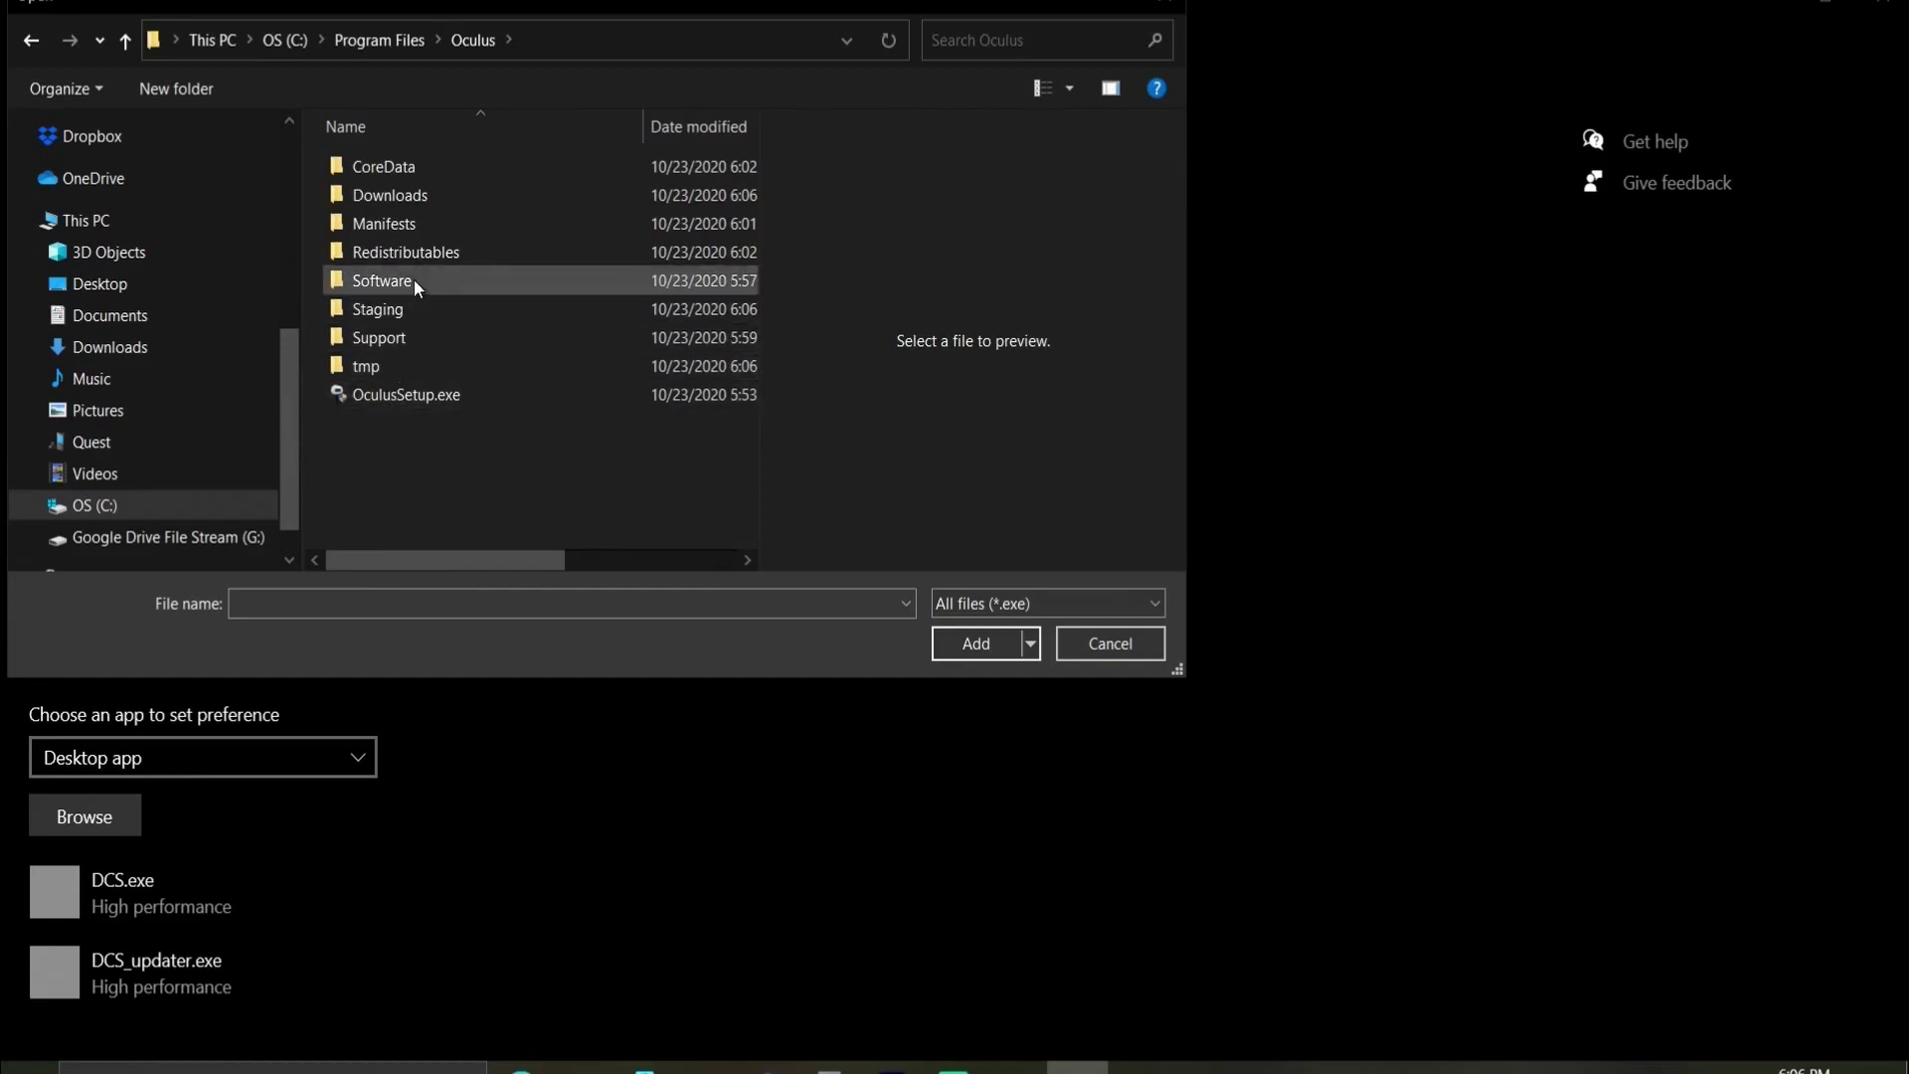
{"action": "double_click", "coordinate": [416, 334]}
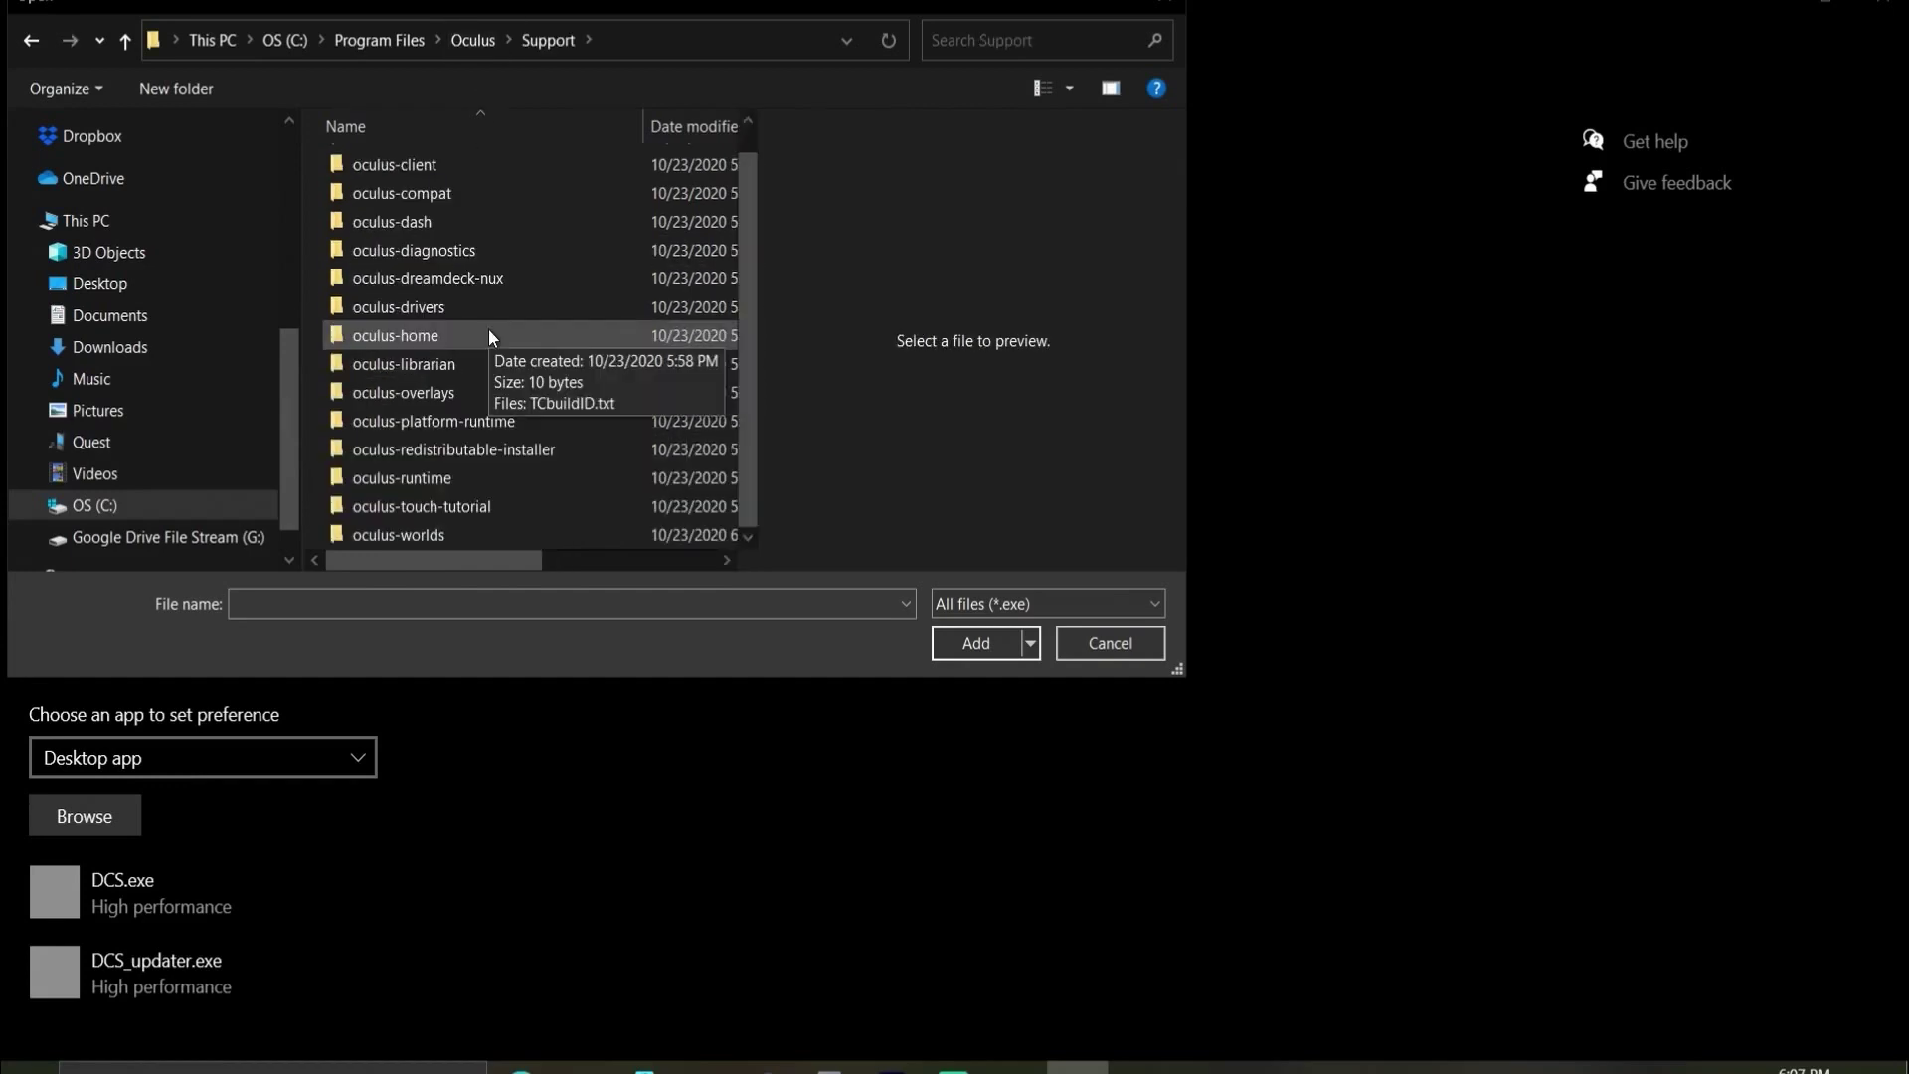
{"action": "double_click", "coordinate": [462, 163]}
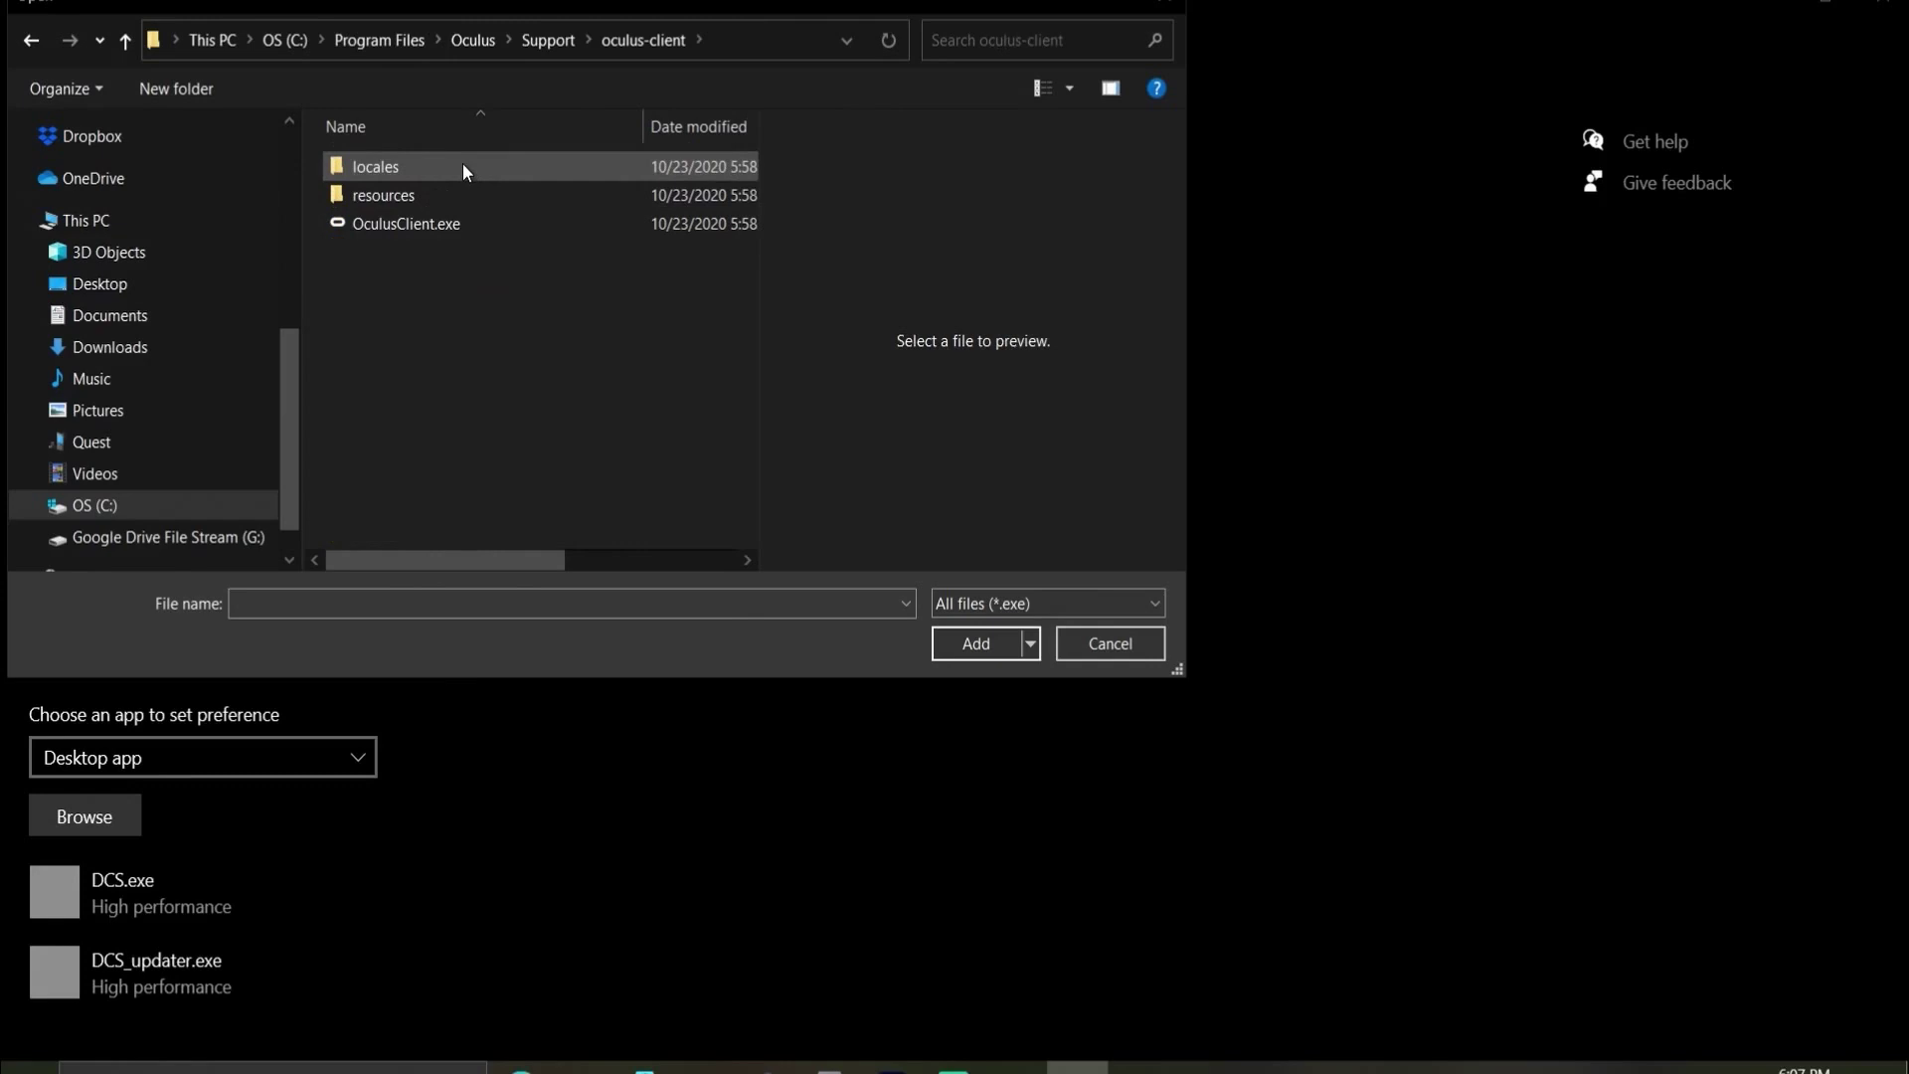
Add OculusClient.exe and save its graphics preference as High performance
{"action": "left_click", "coordinate": [438, 227]}
{"action": "left_click", "coordinate": [973, 639]}
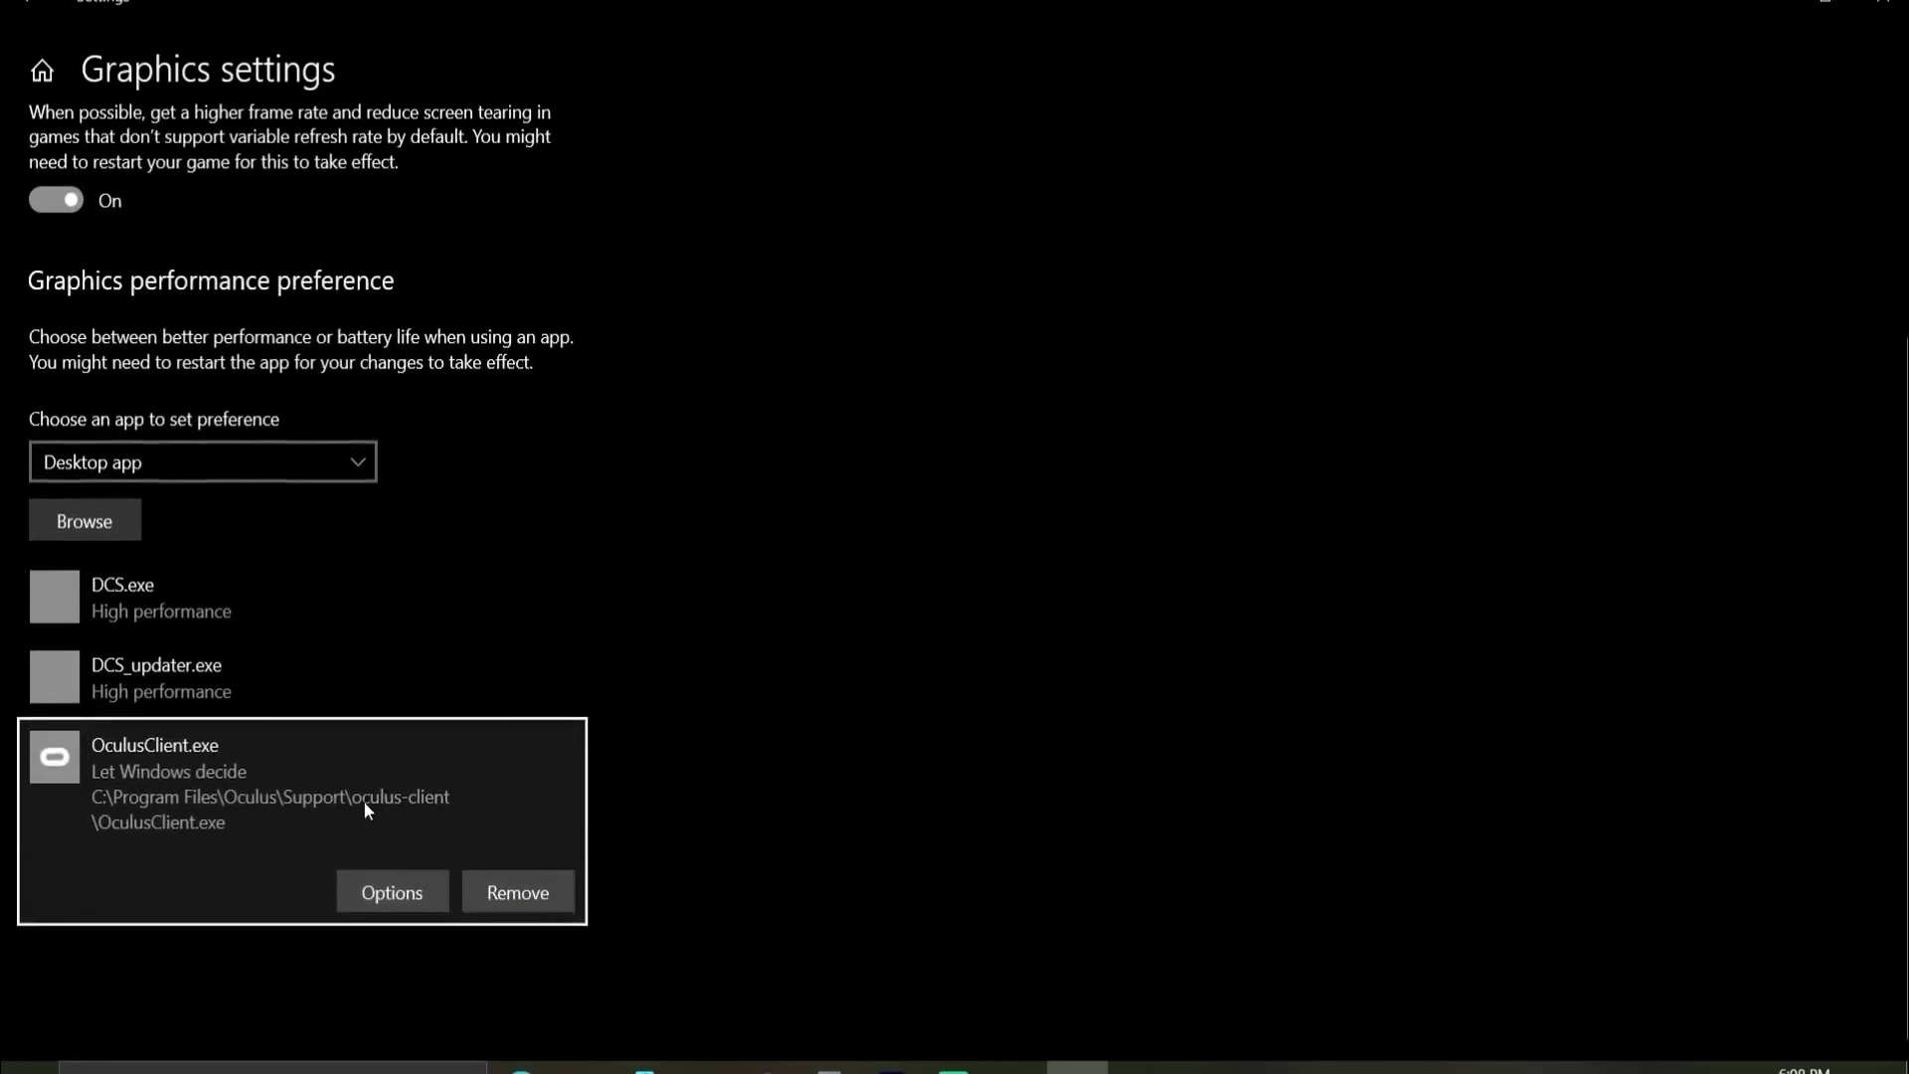
{"action": "left_click", "coordinate": [398, 891]}
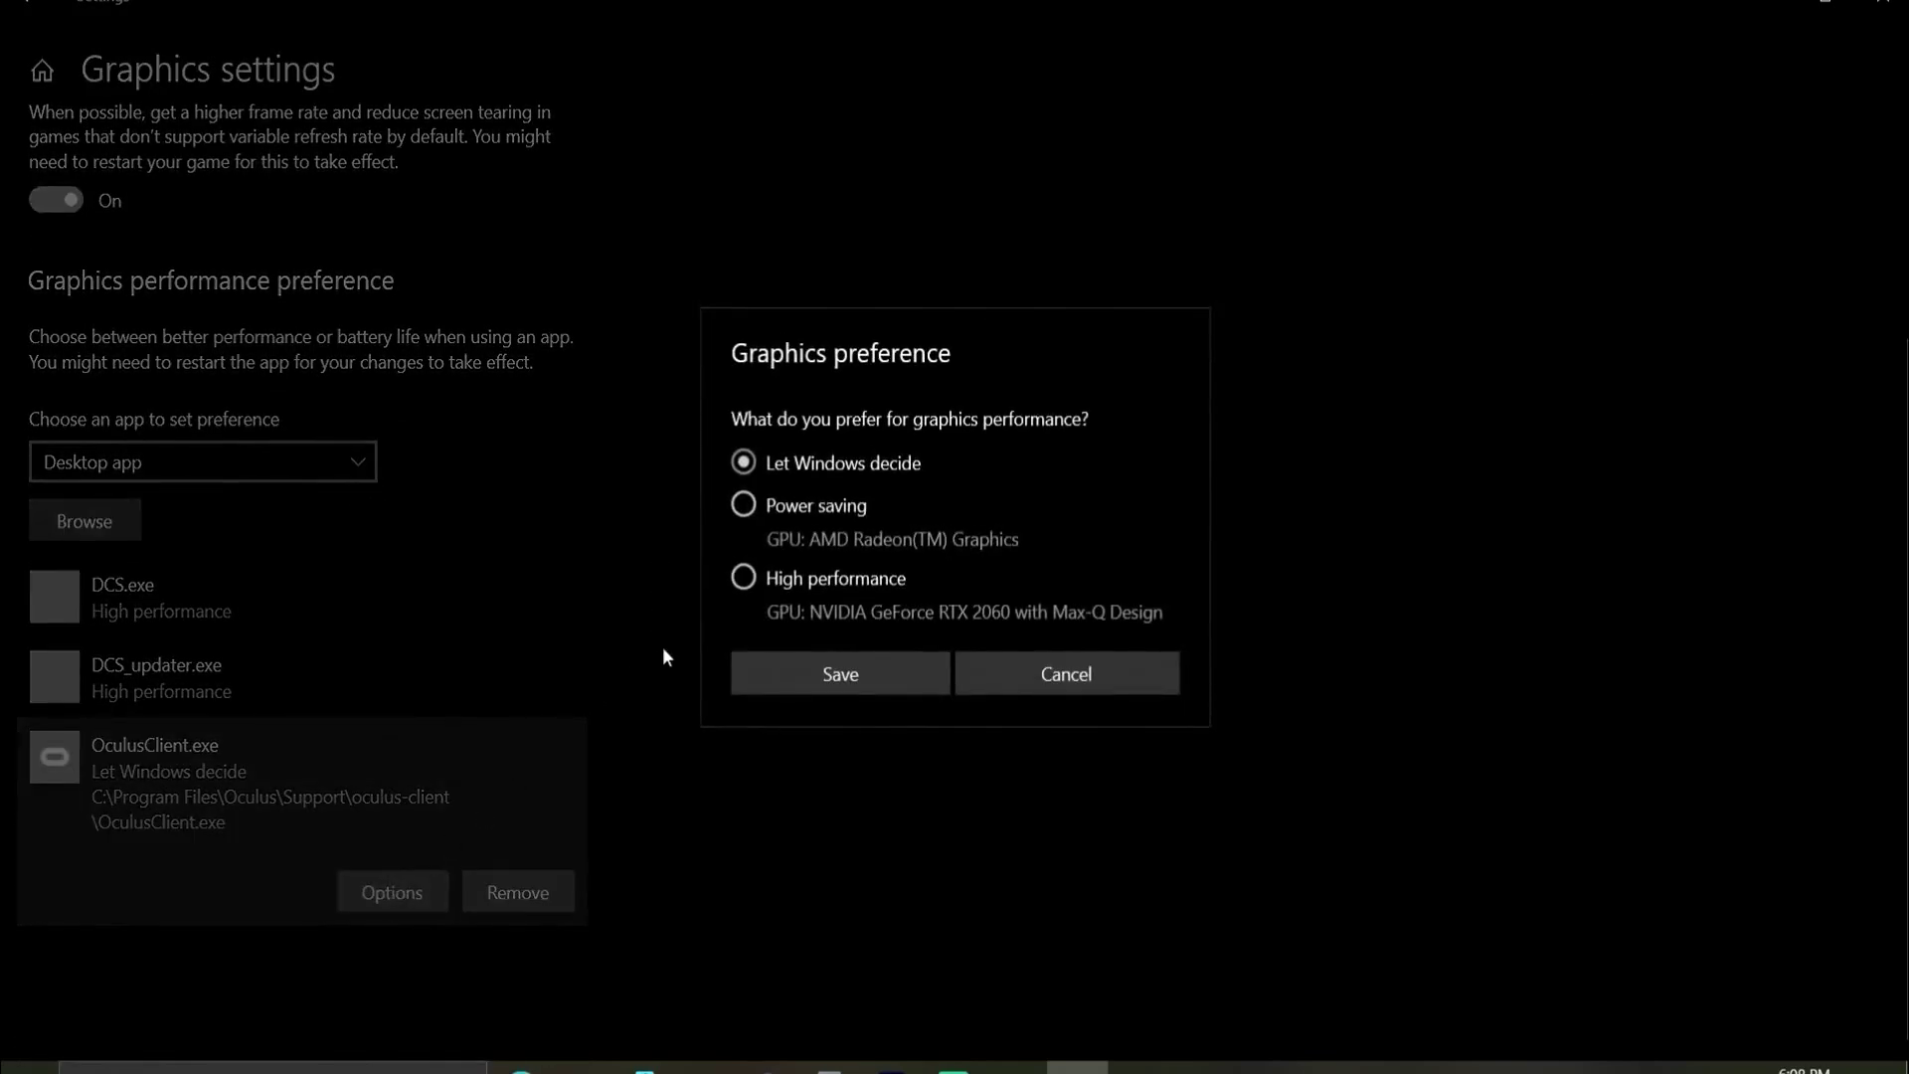
{"action": "left_click", "coordinate": [746, 579]}
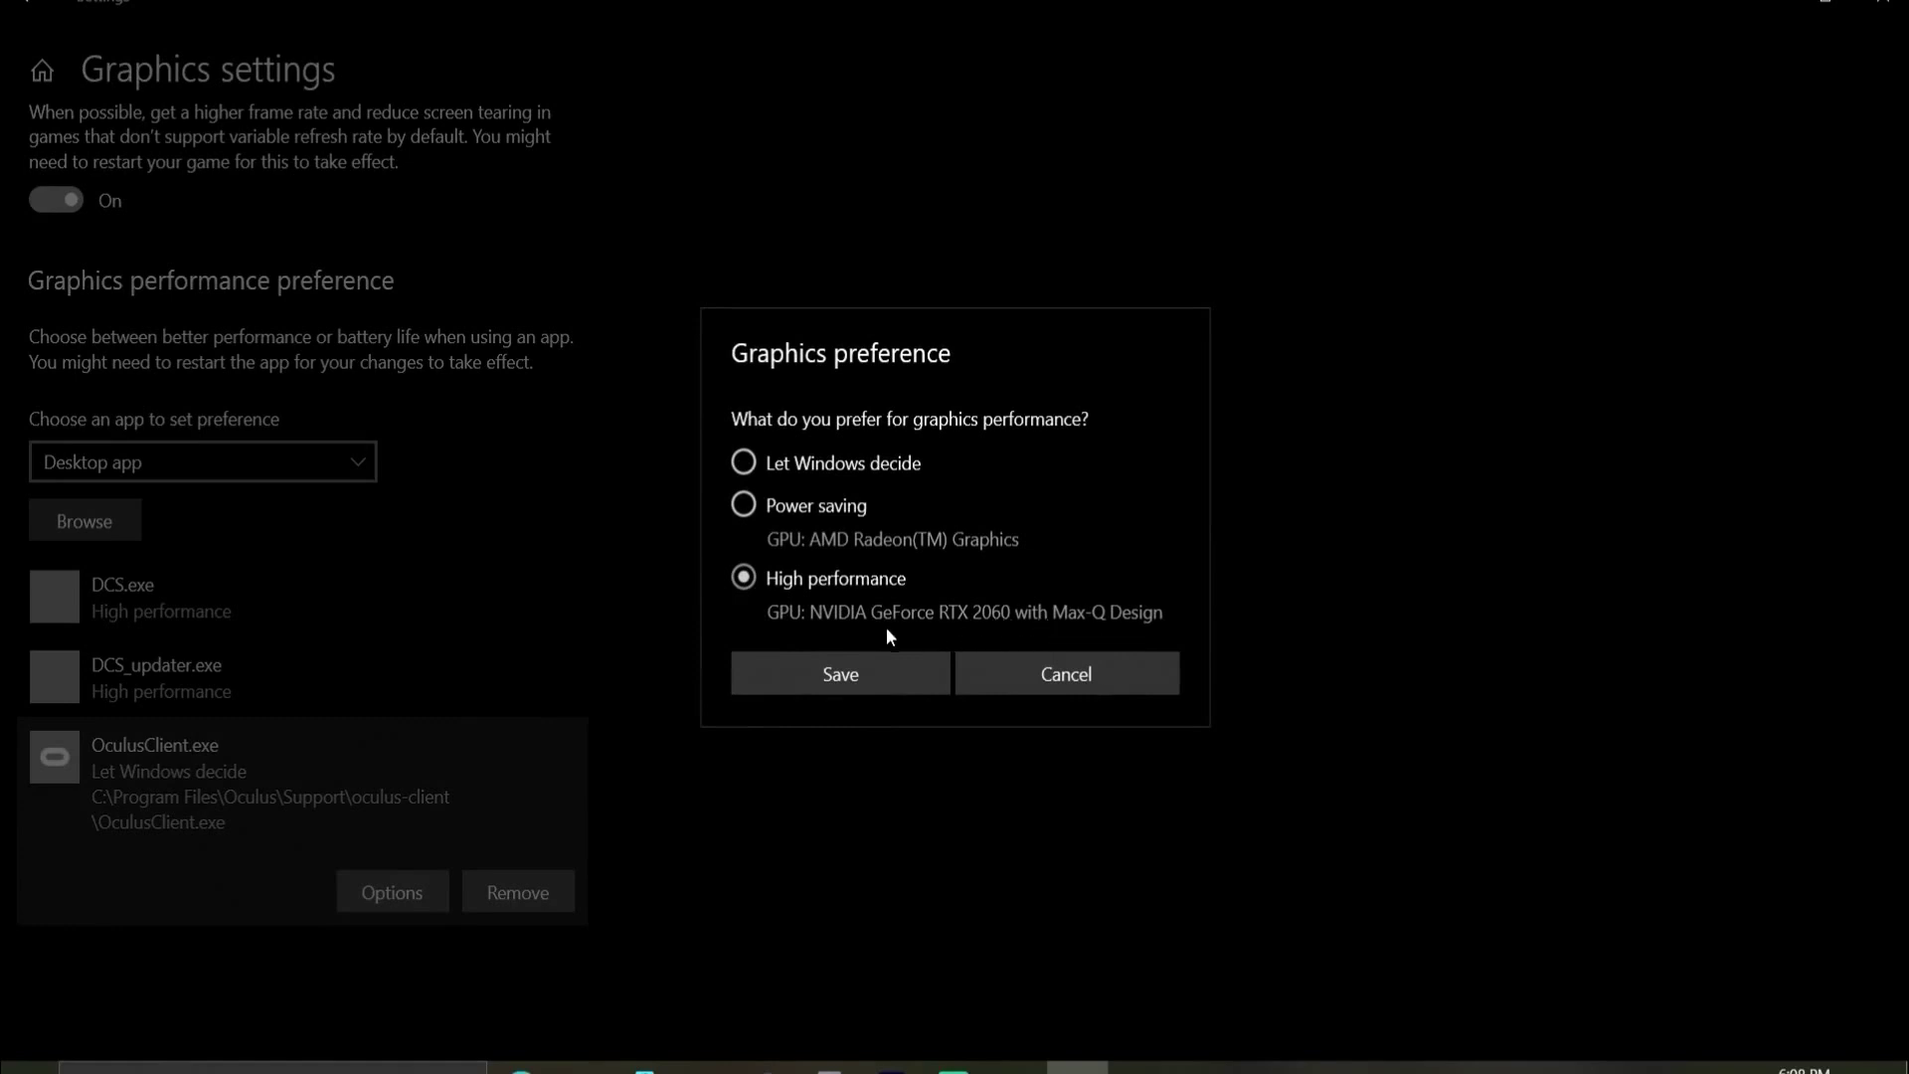
{"action": "left_click", "coordinate": [862, 672]}
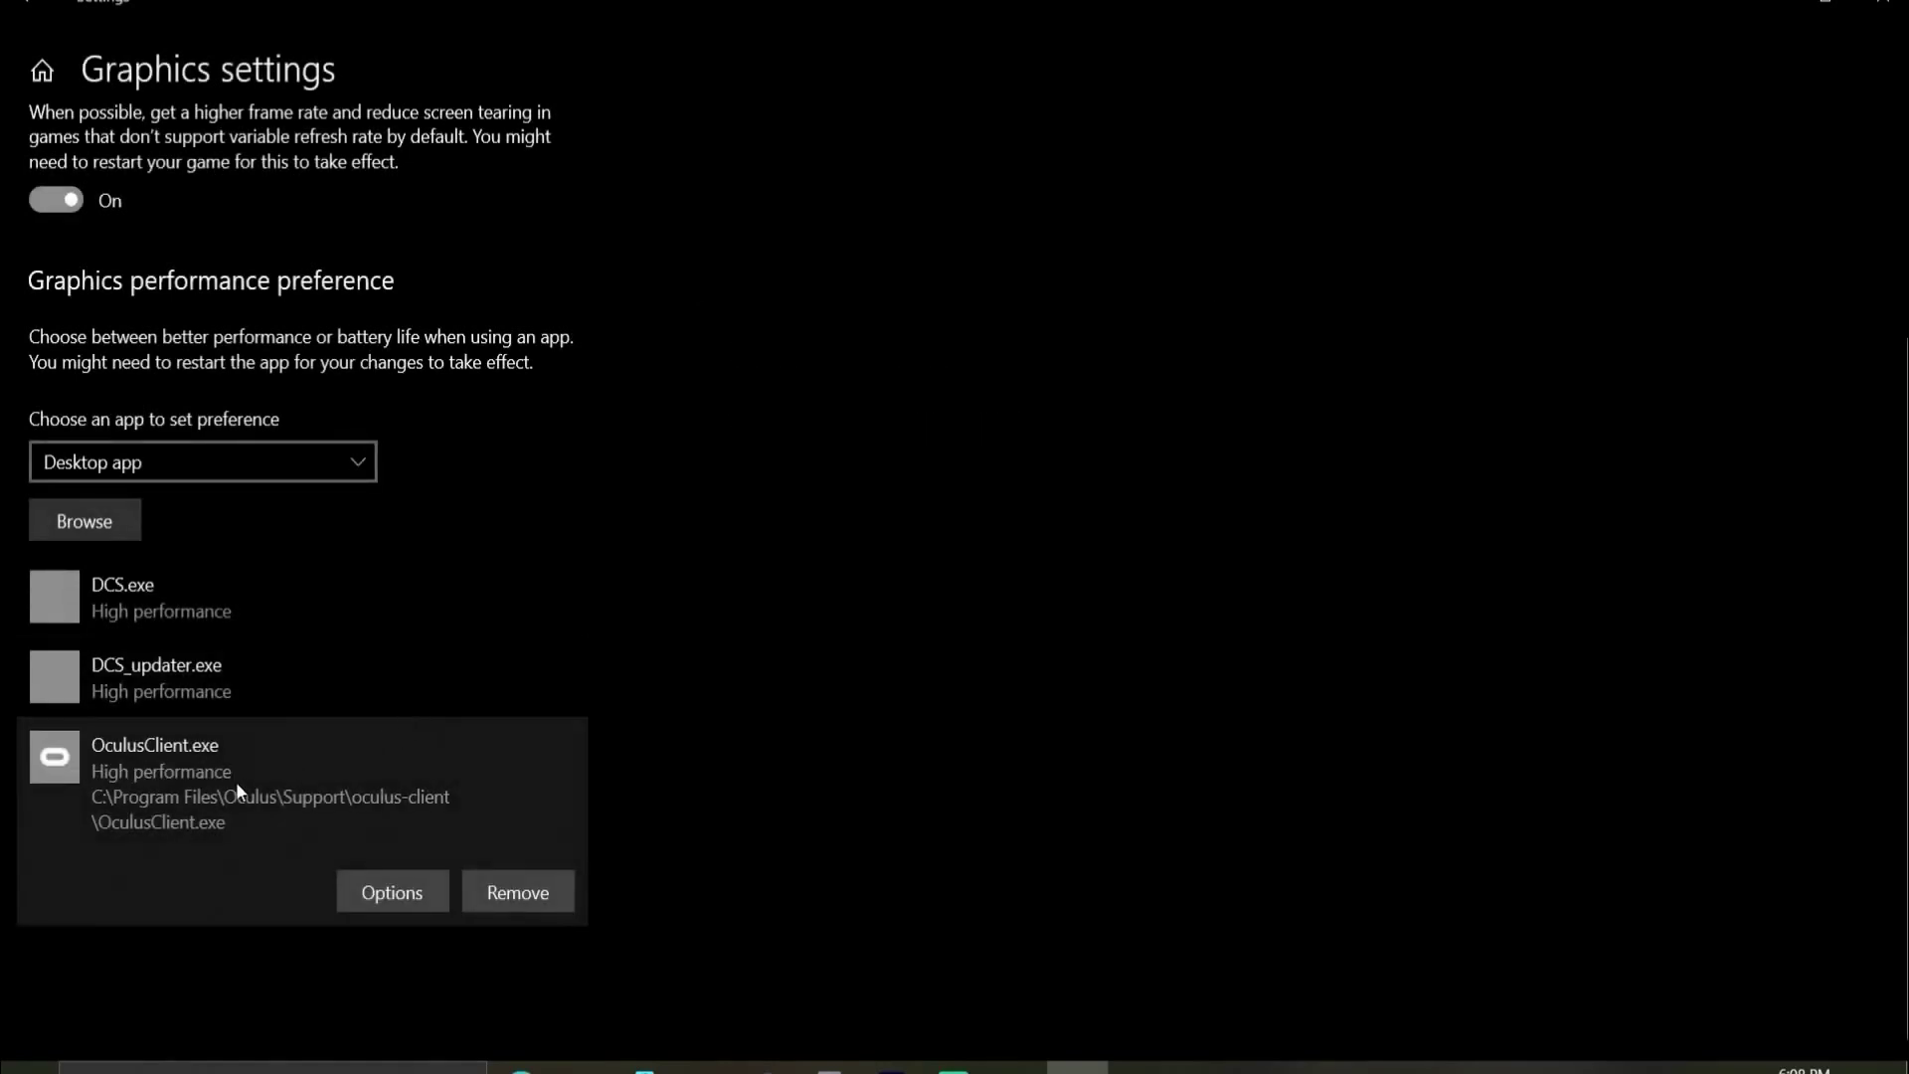
Add OVRServer_x64.exe from the oculus-runtime folder with High performance graphics
{"action": "left_click", "coordinate": [103, 514]}
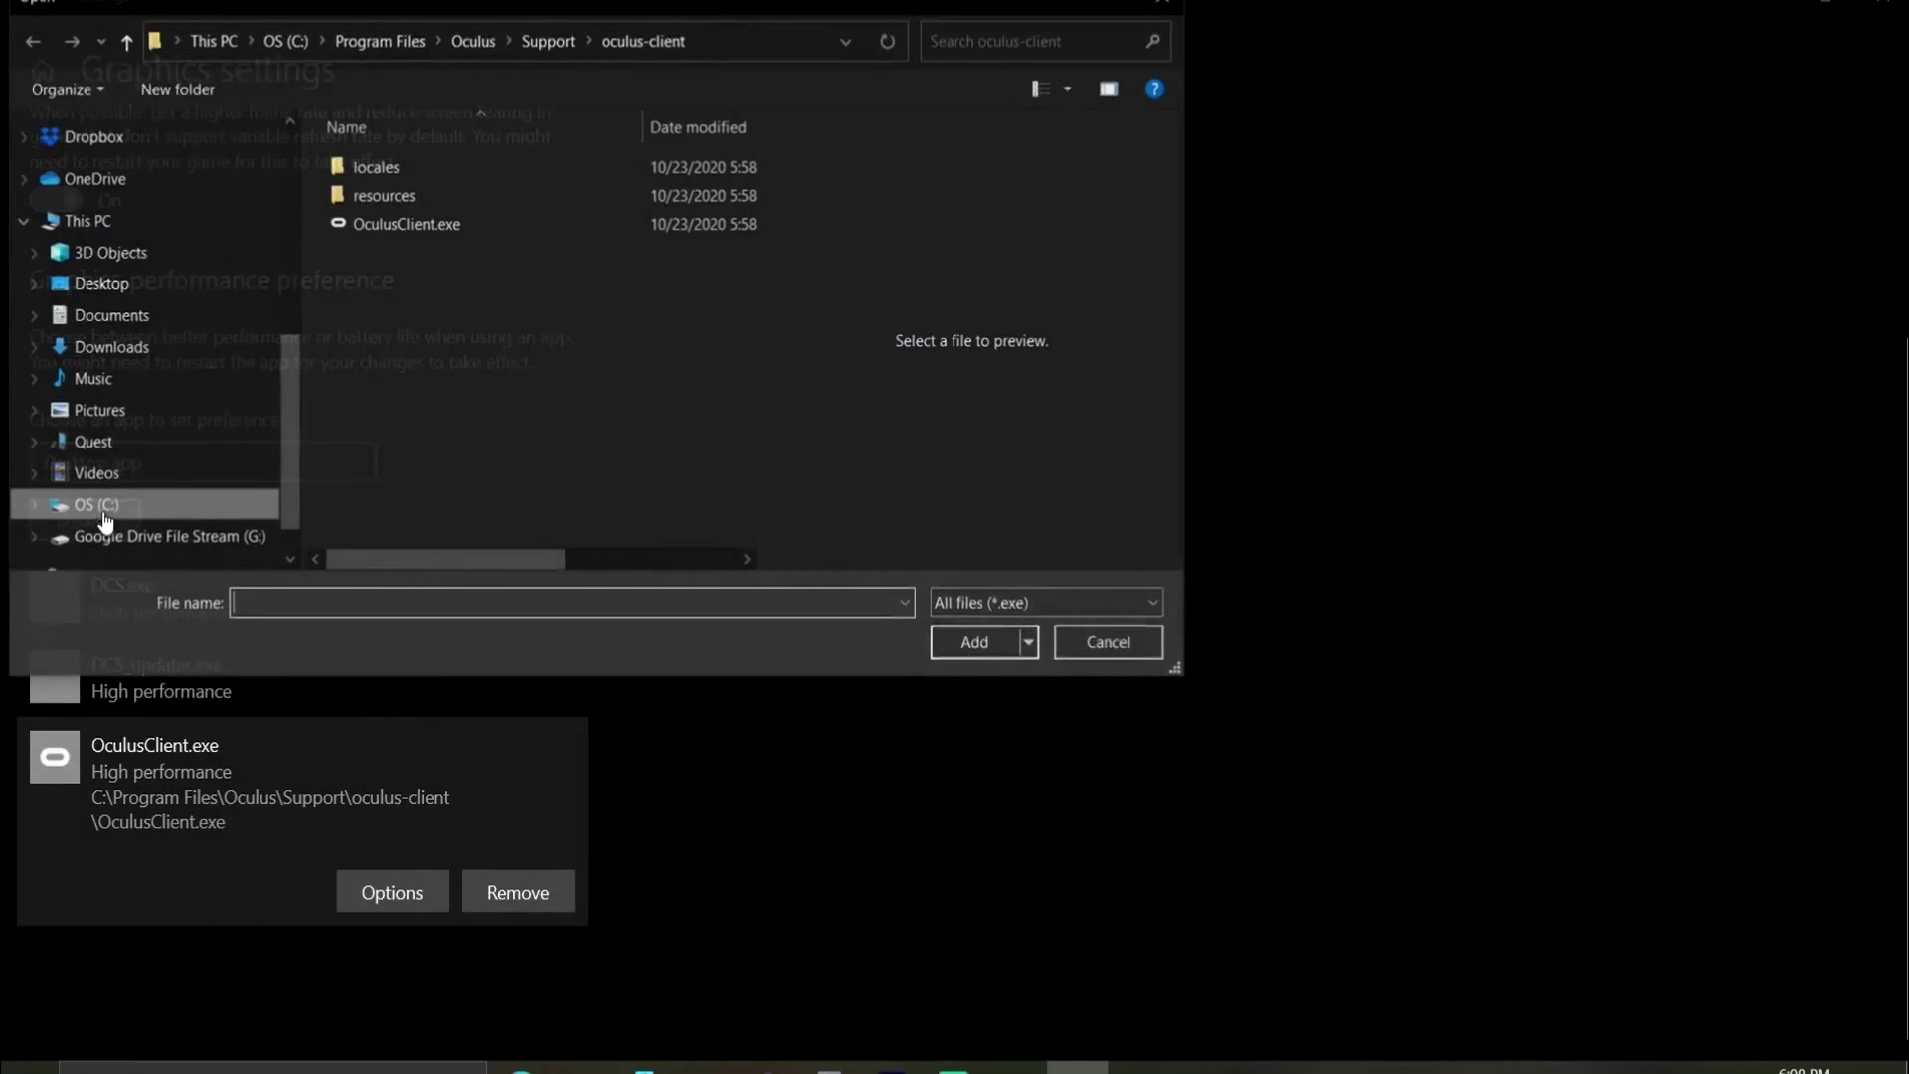
{"action": "scroll", "coordinate": [477, 369], "scroll_direction": "down", "scroll_amount": 1}
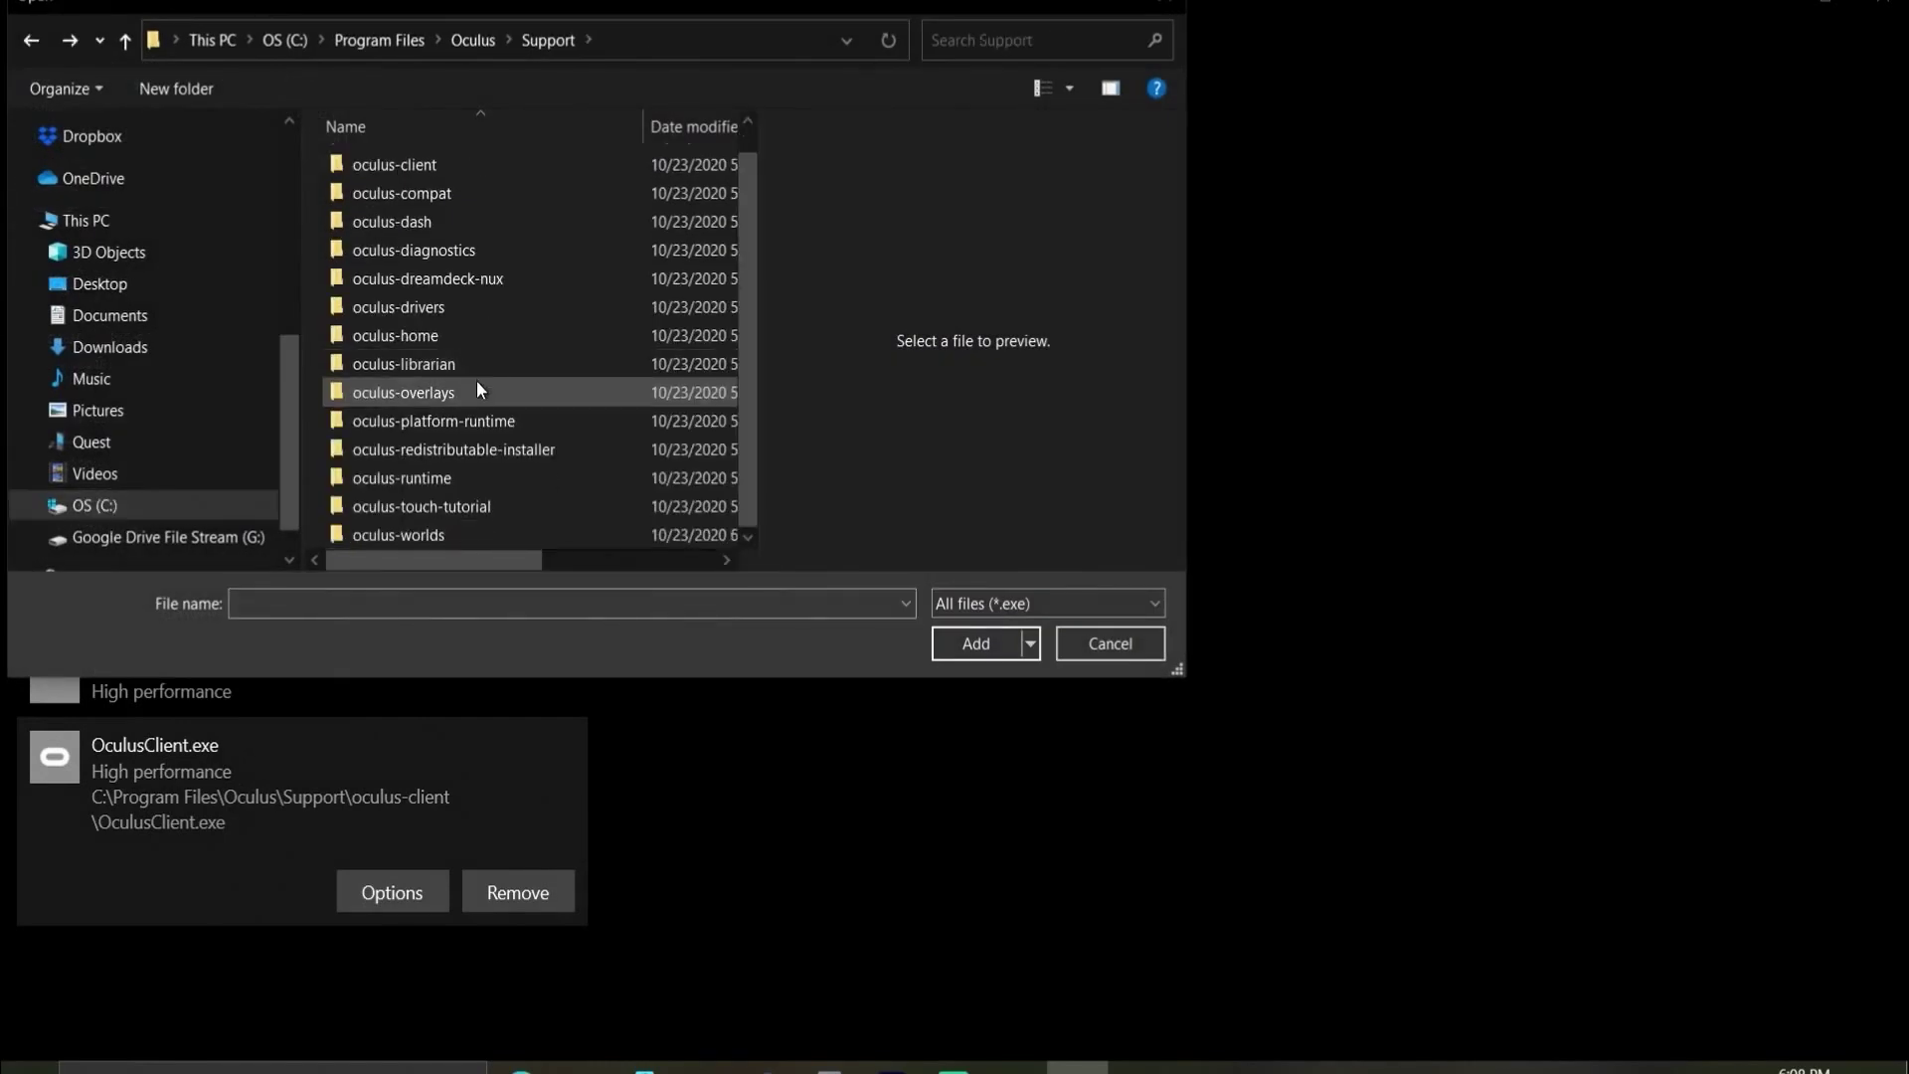
{"action": "double_click", "coordinate": [468, 471]}
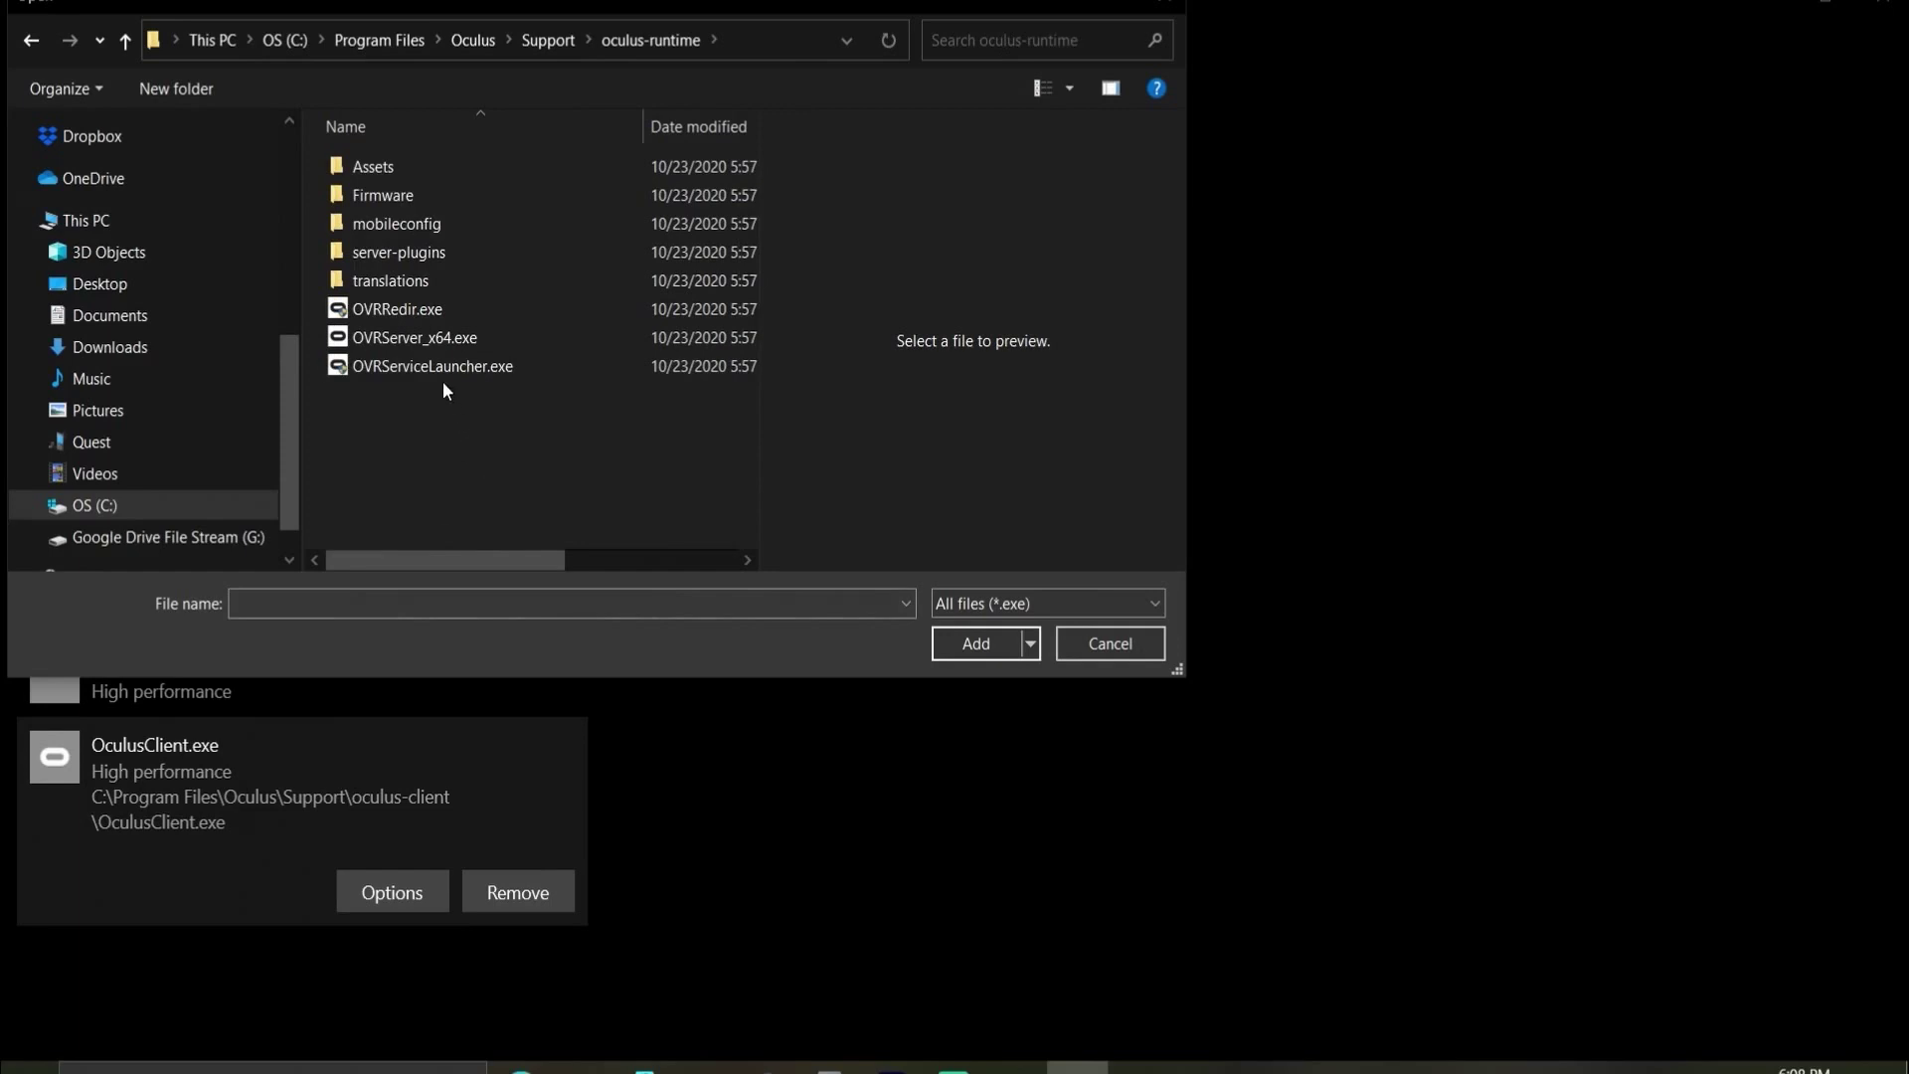
{"action": "left_click", "coordinate": [376, 337]}
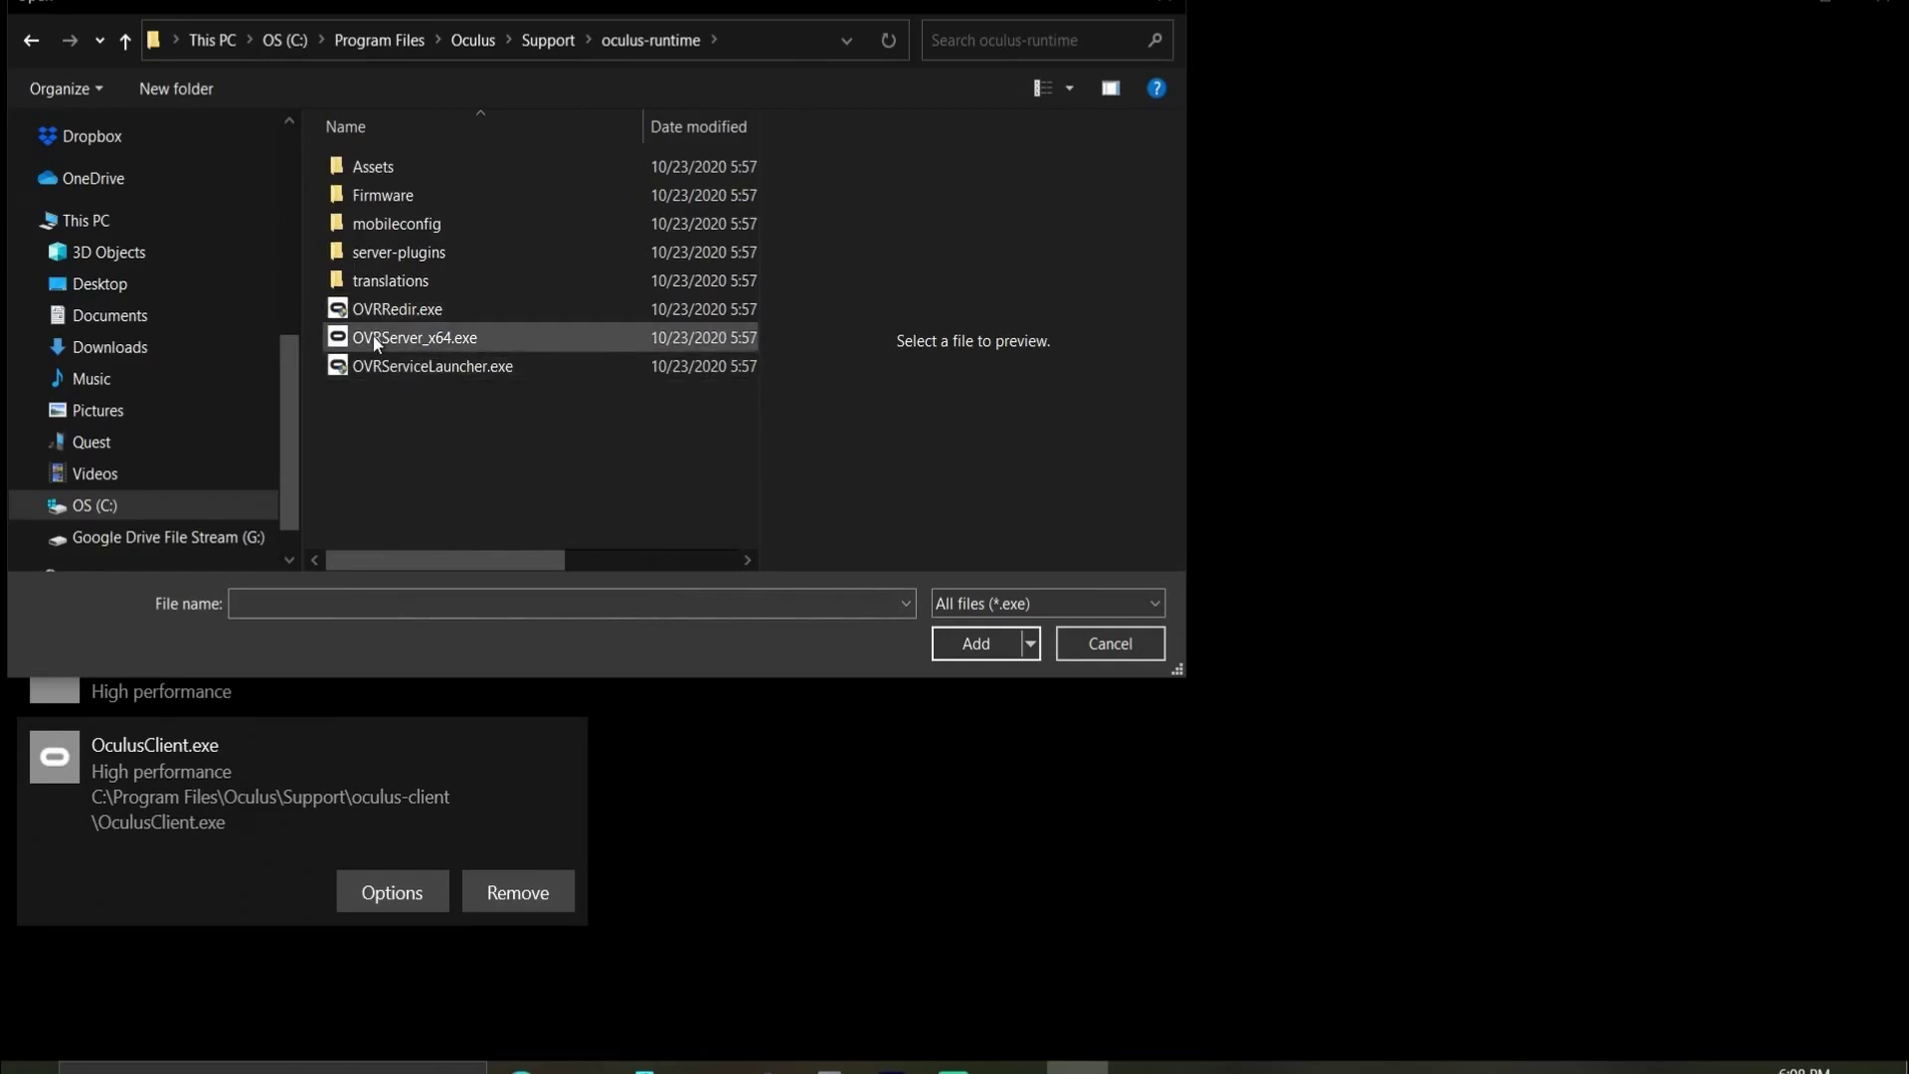
{"action": "left_click", "coordinate": [978, 644]}
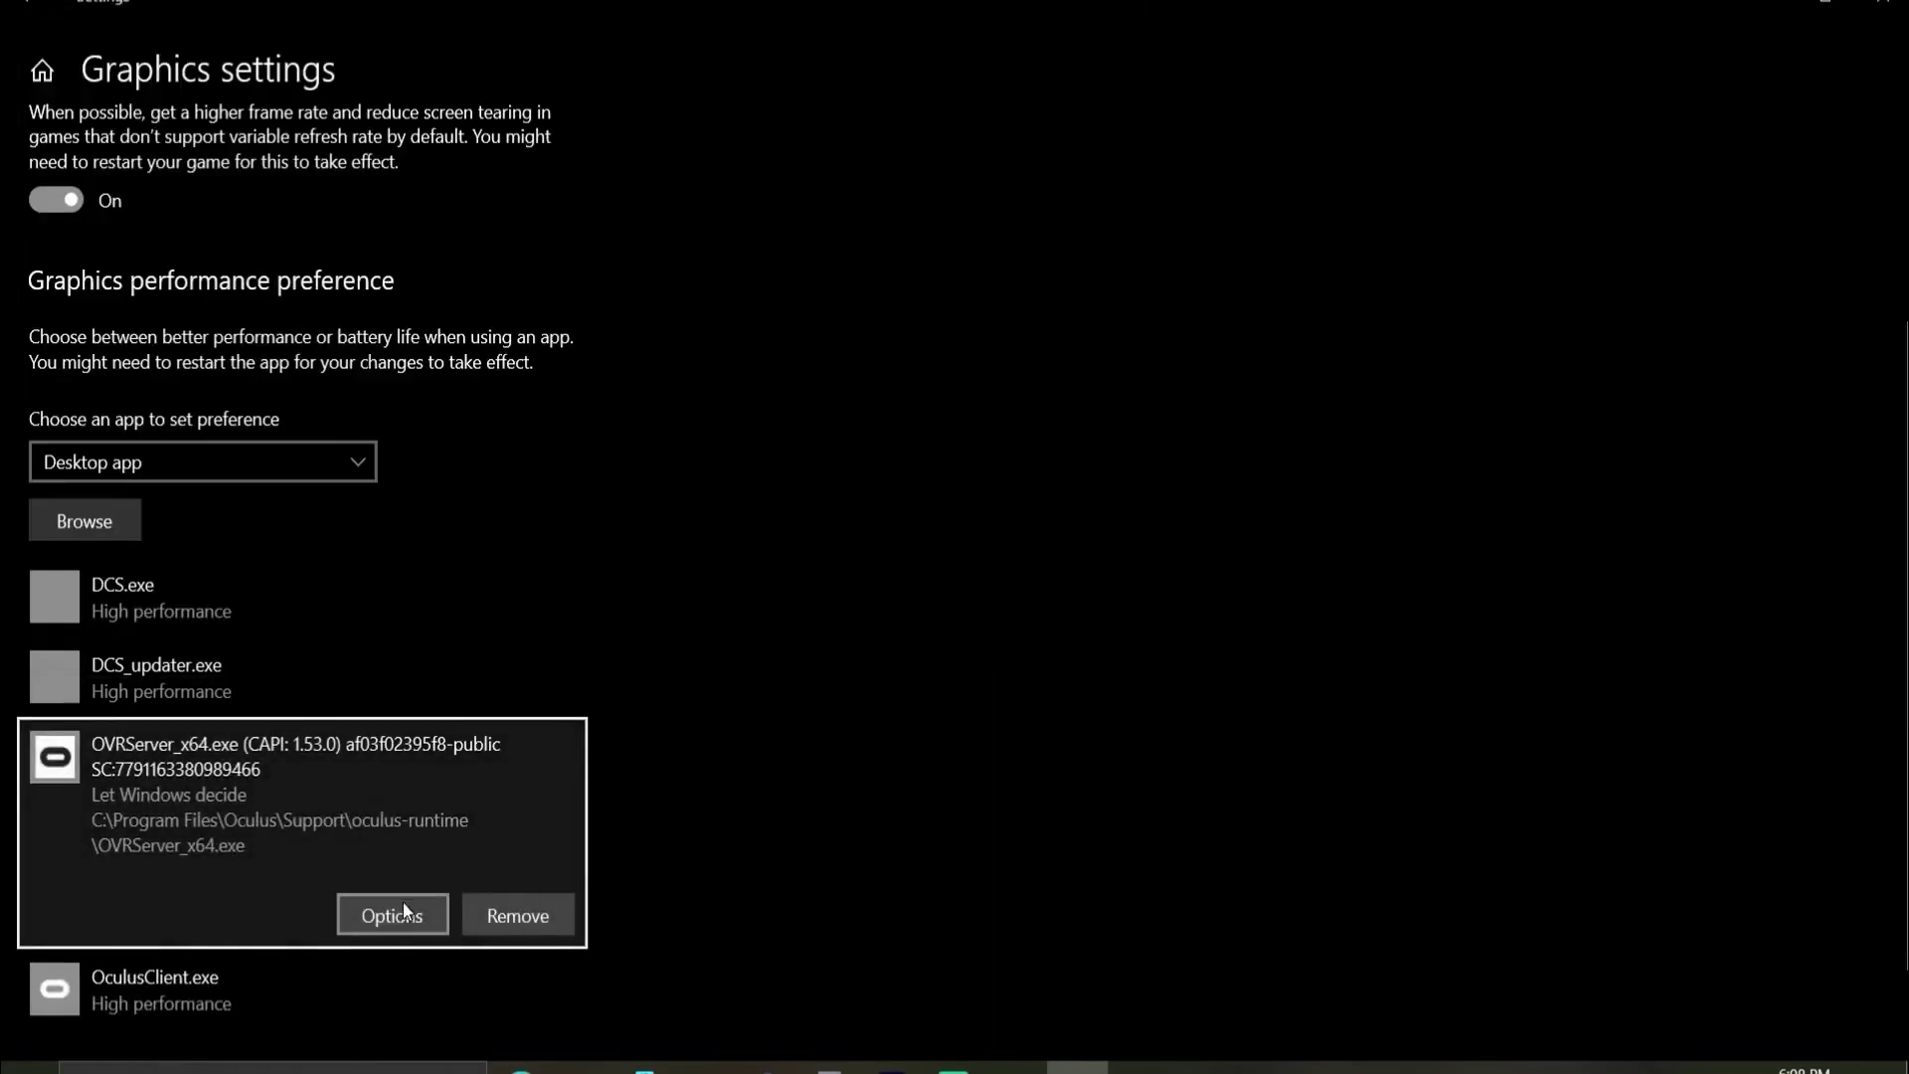
{"action": "left_click", "coordinate": [388, 929]}
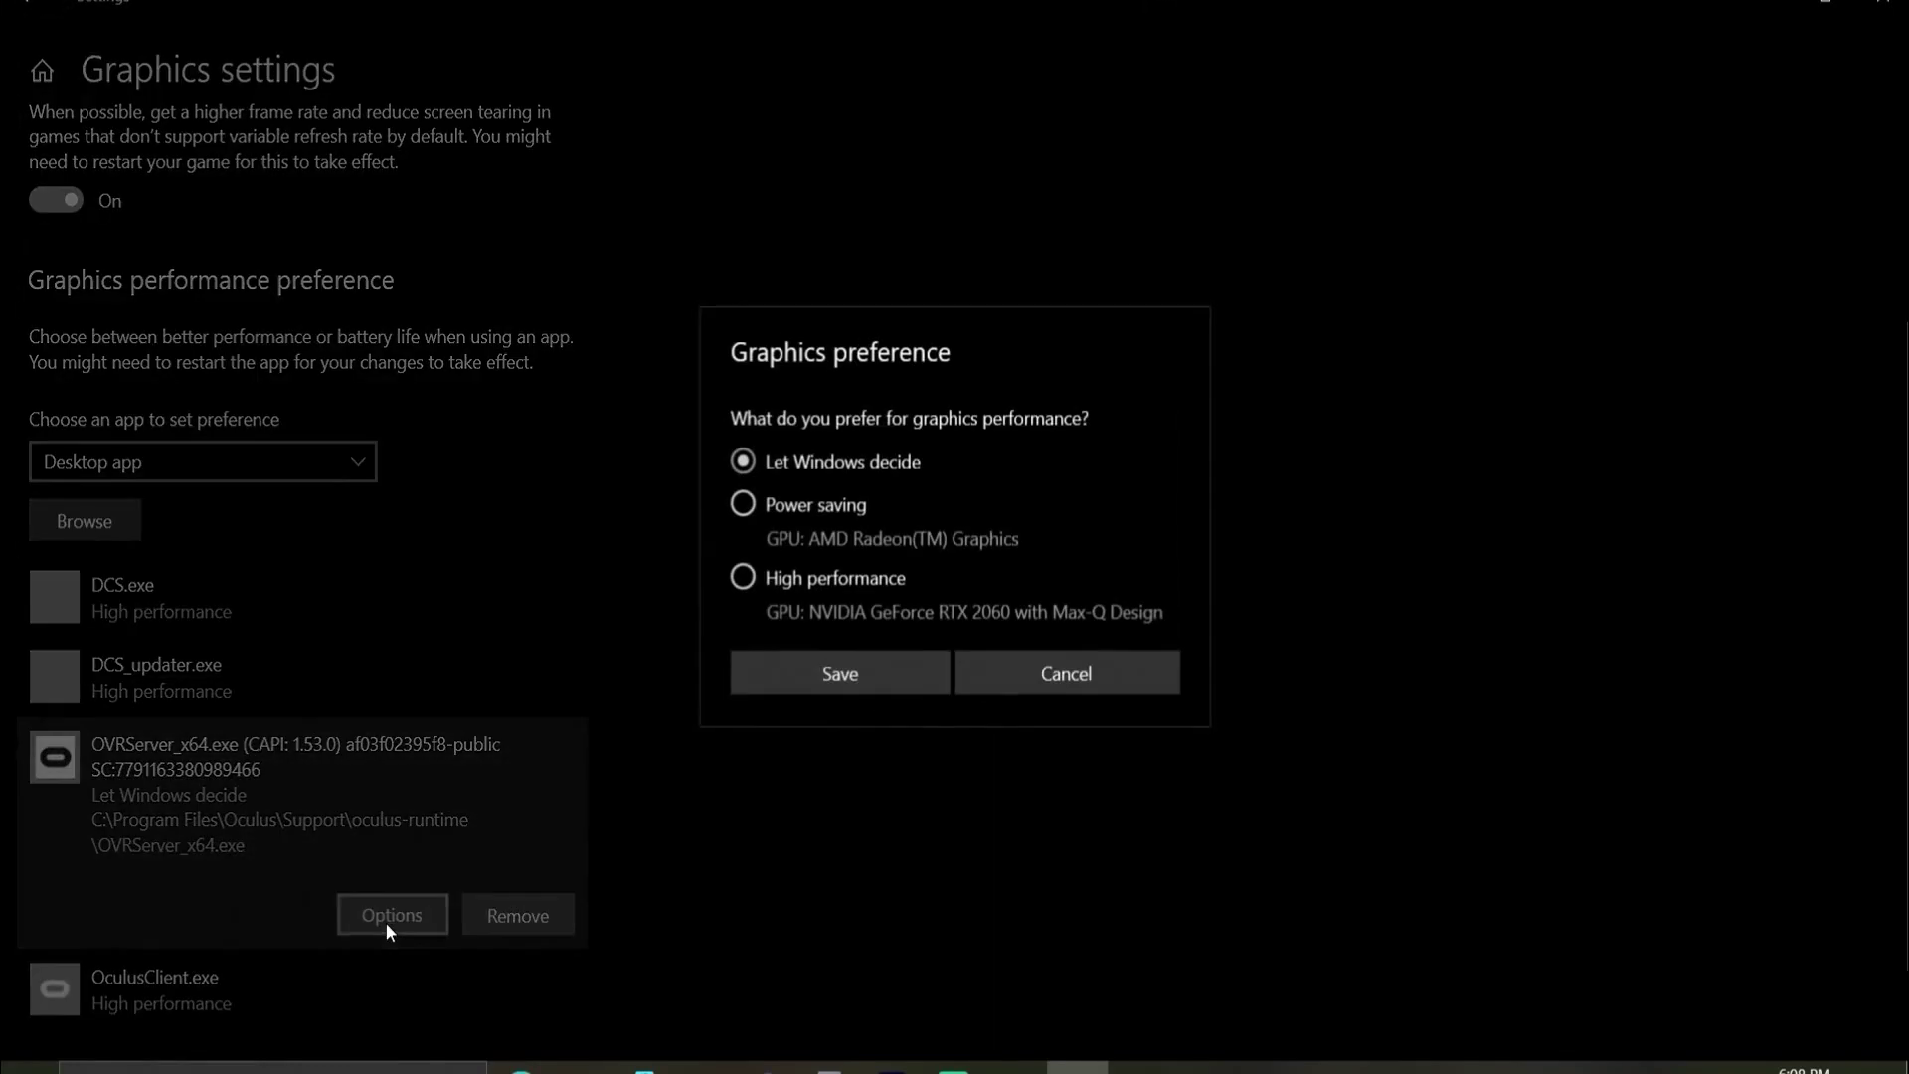
{"action": "left_click", "coordinate": [766, 577]}
{"action": "left_click", "coordinate": [832, 677]}
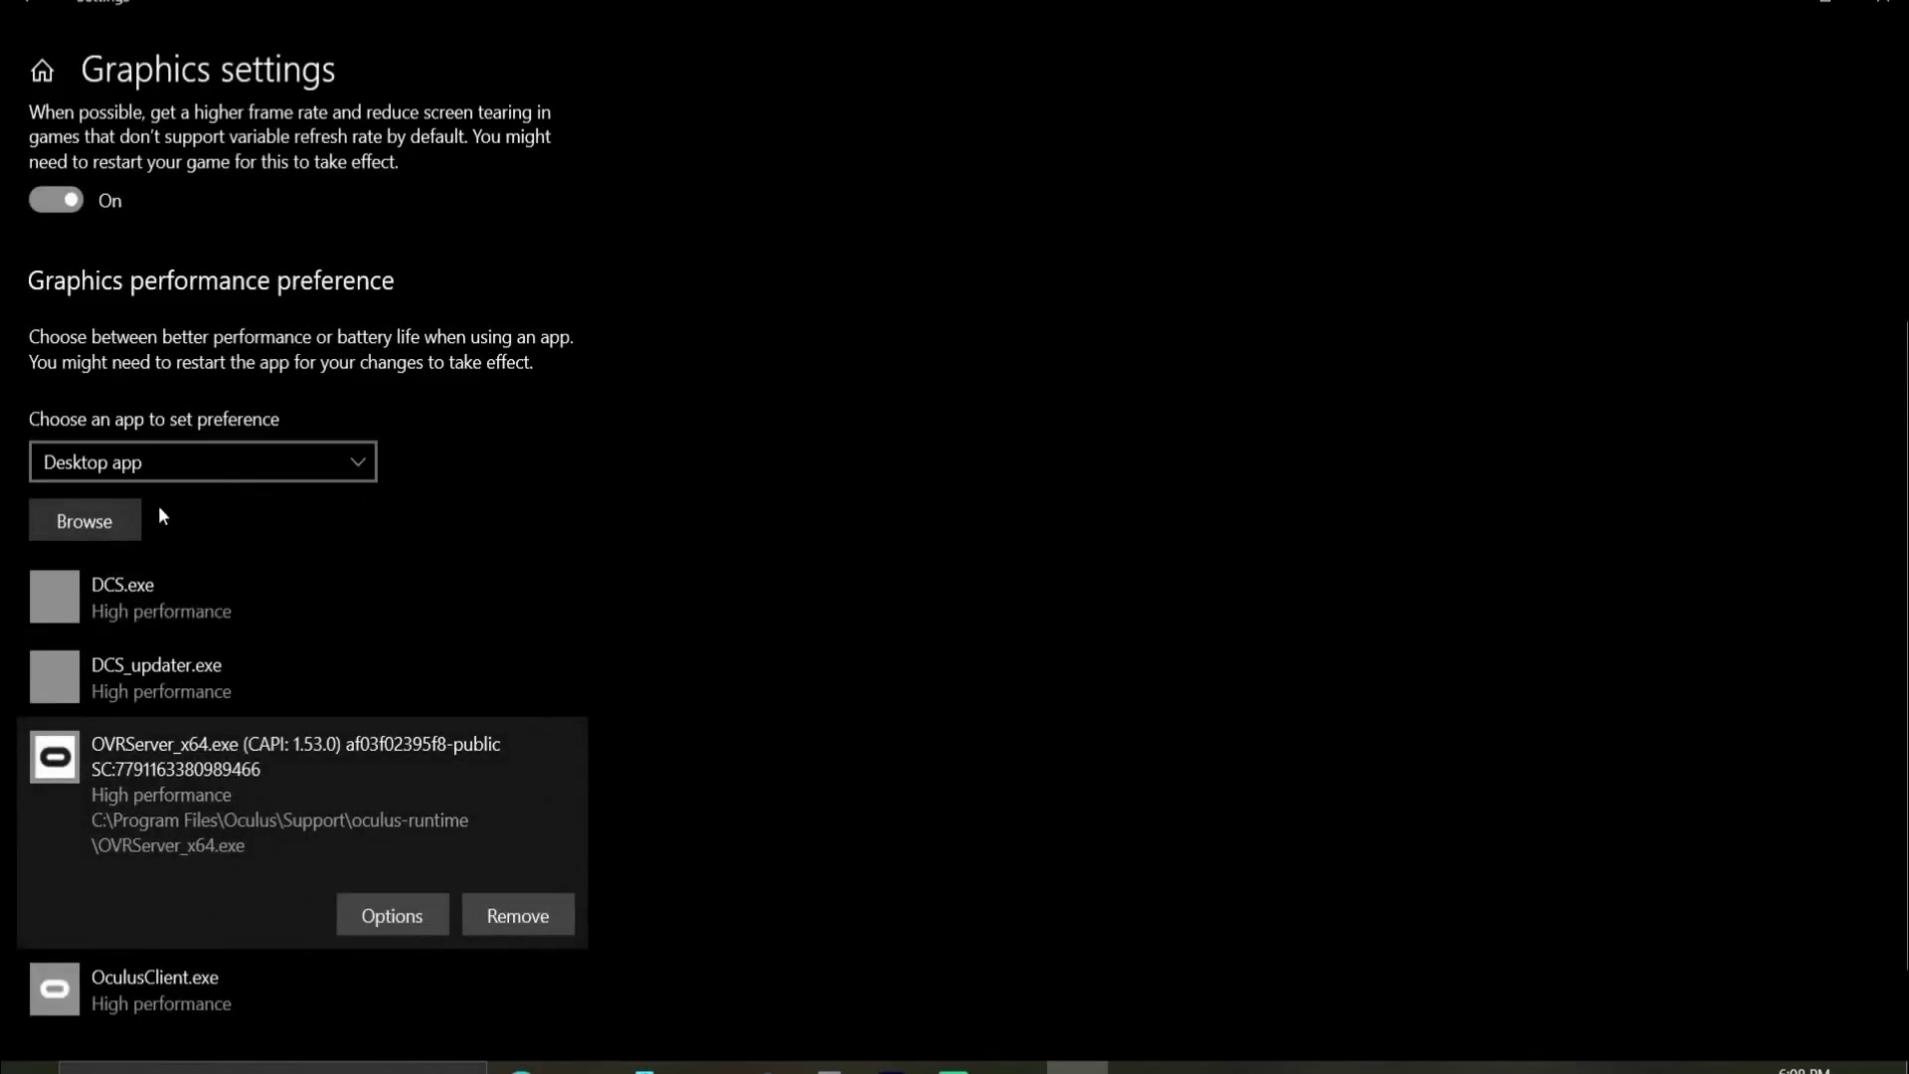
Add OVRRedir.exe and keep it on High performance graphics
{"action": "left_click", "coordinate": [105, 521]}
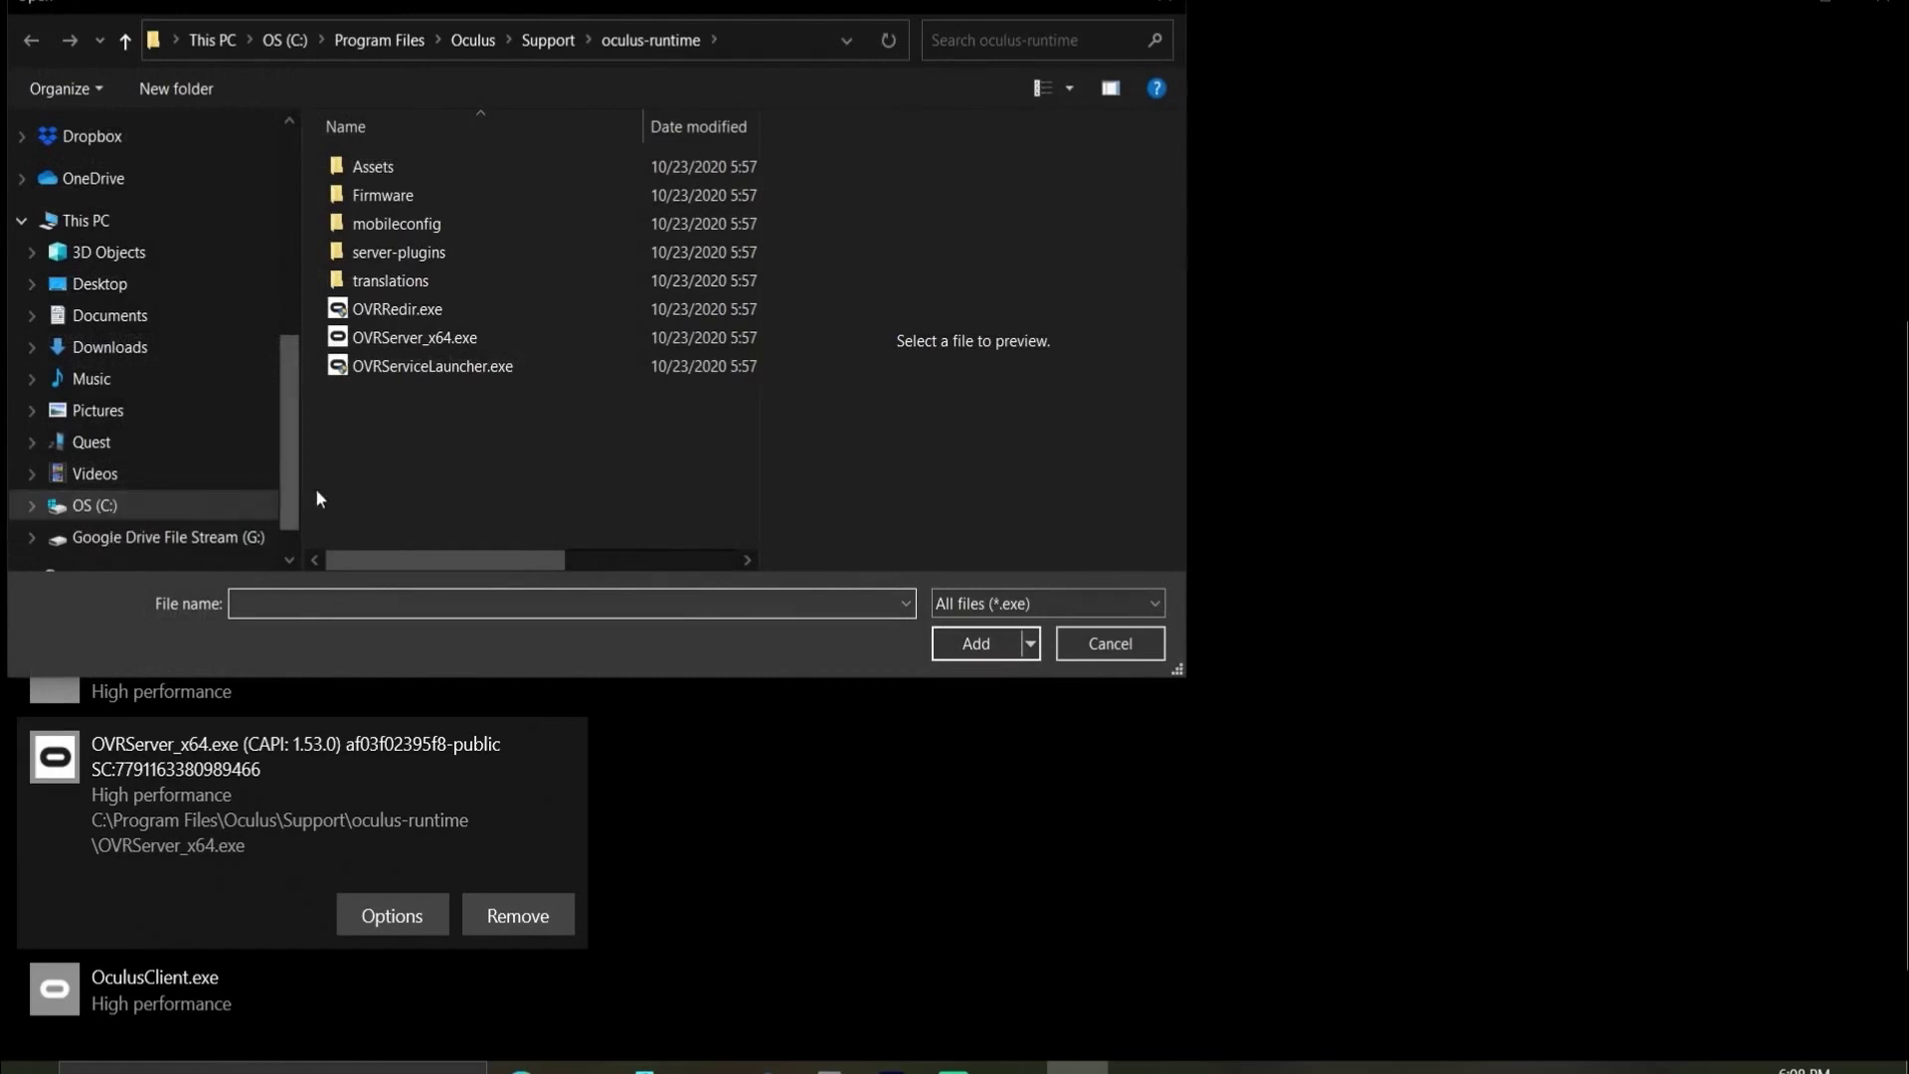
{"action": "left_click", "coordinate": [402, 308]}
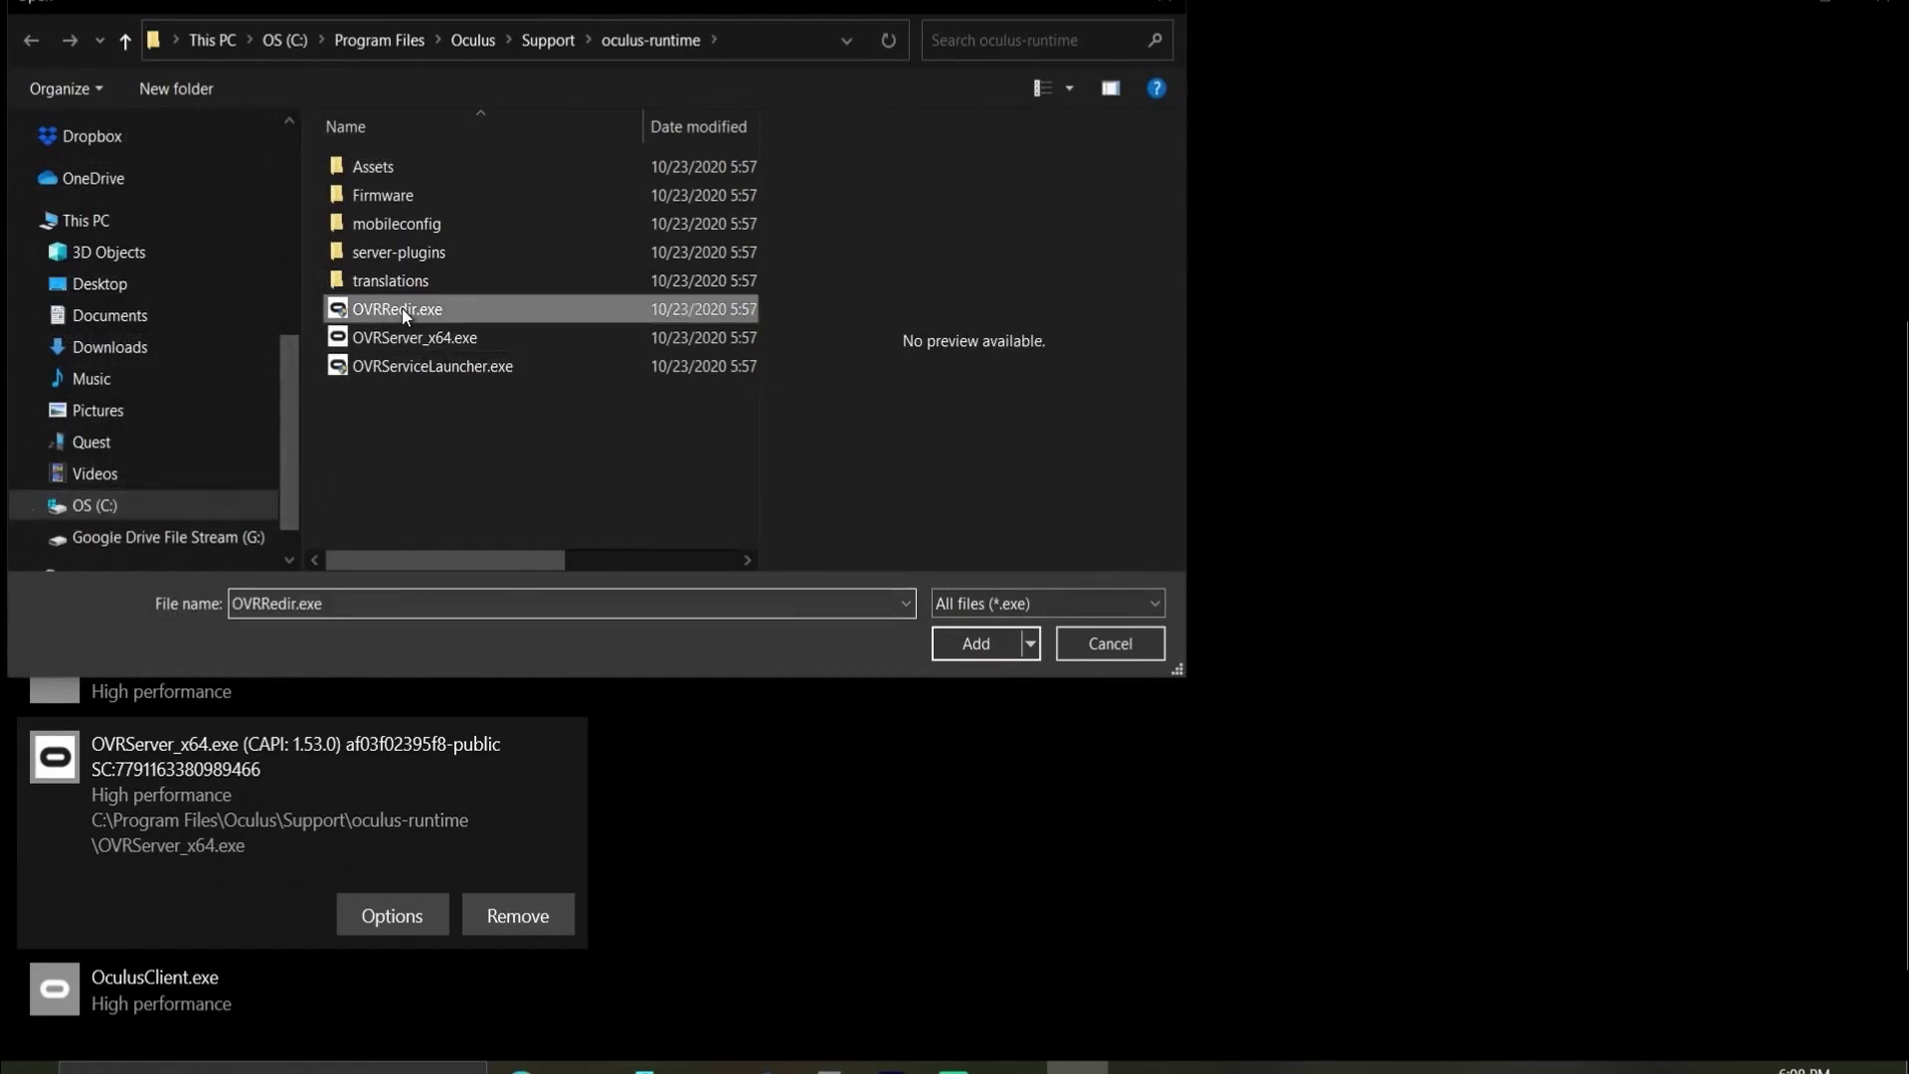
{"action": "left_click", "coordinate": [977, 643]}
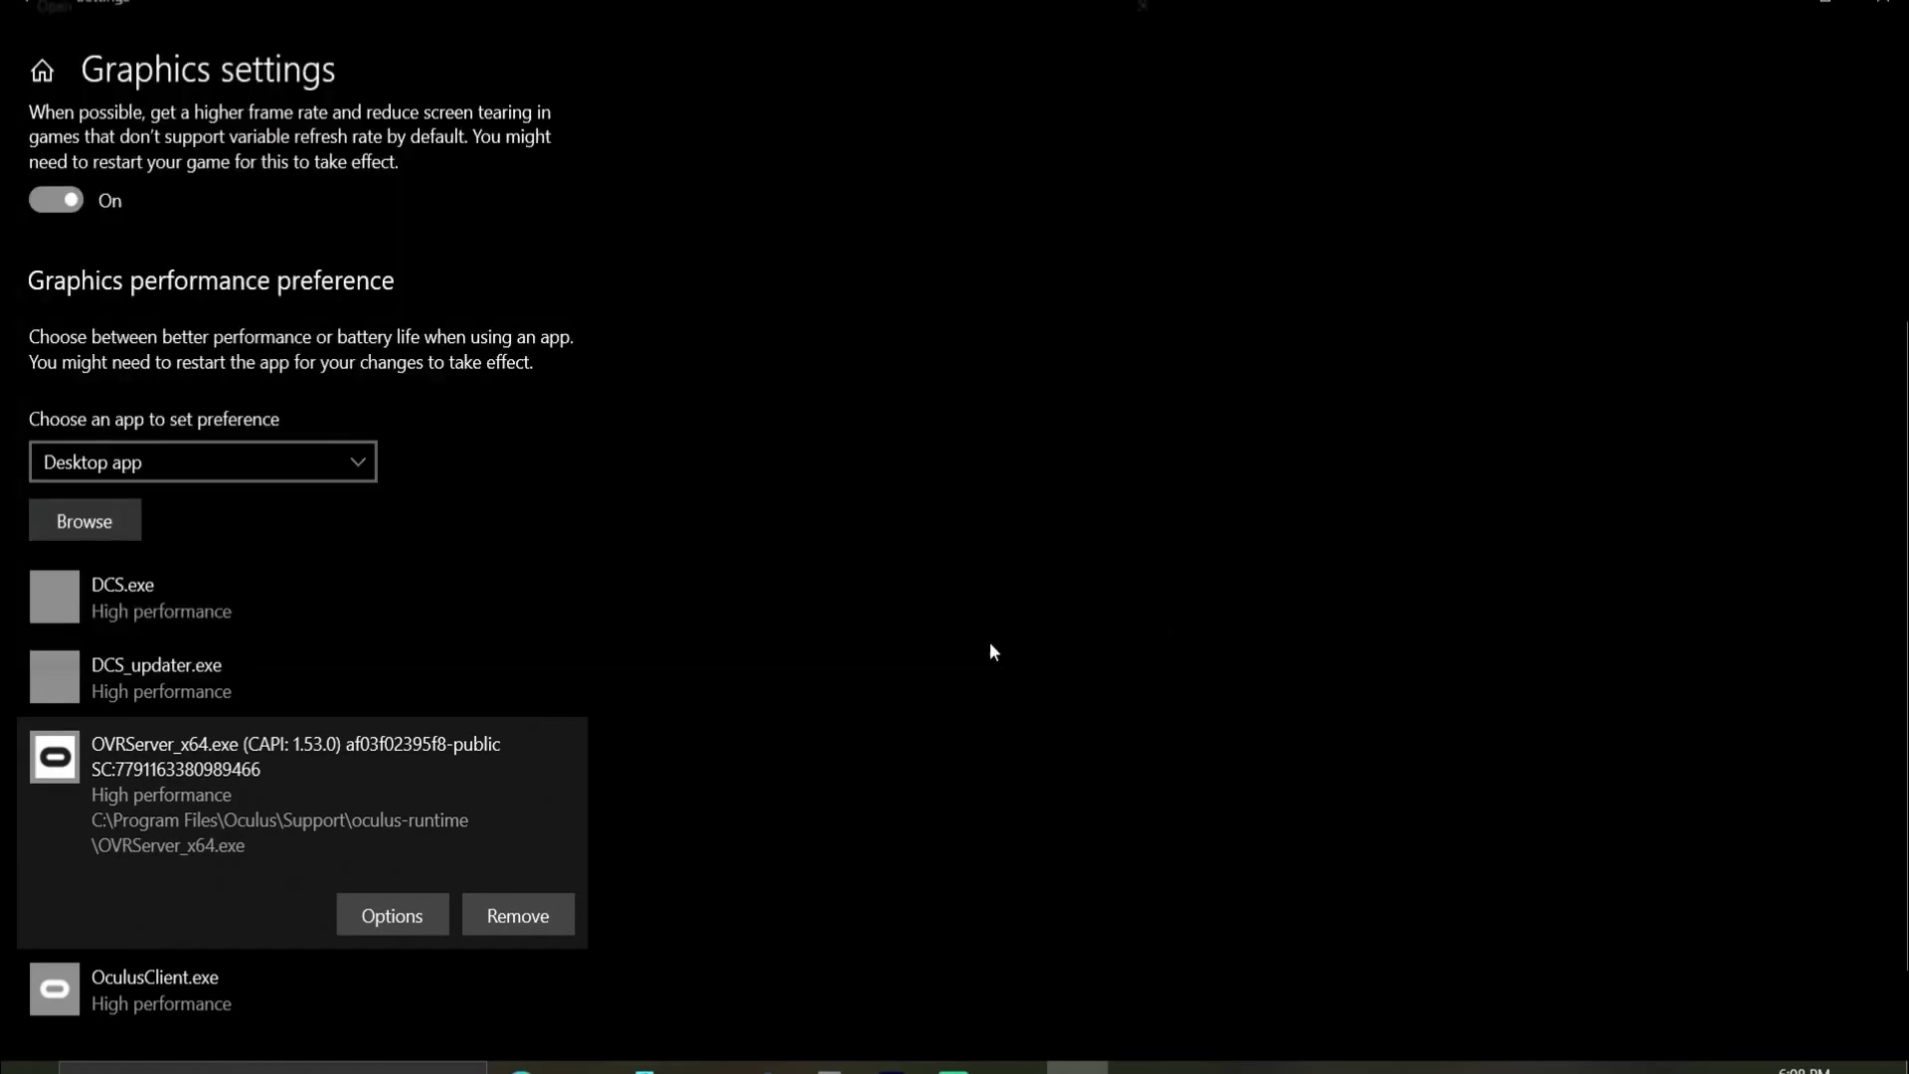
{"action": "left_click", "coordinate": [402, 895]}
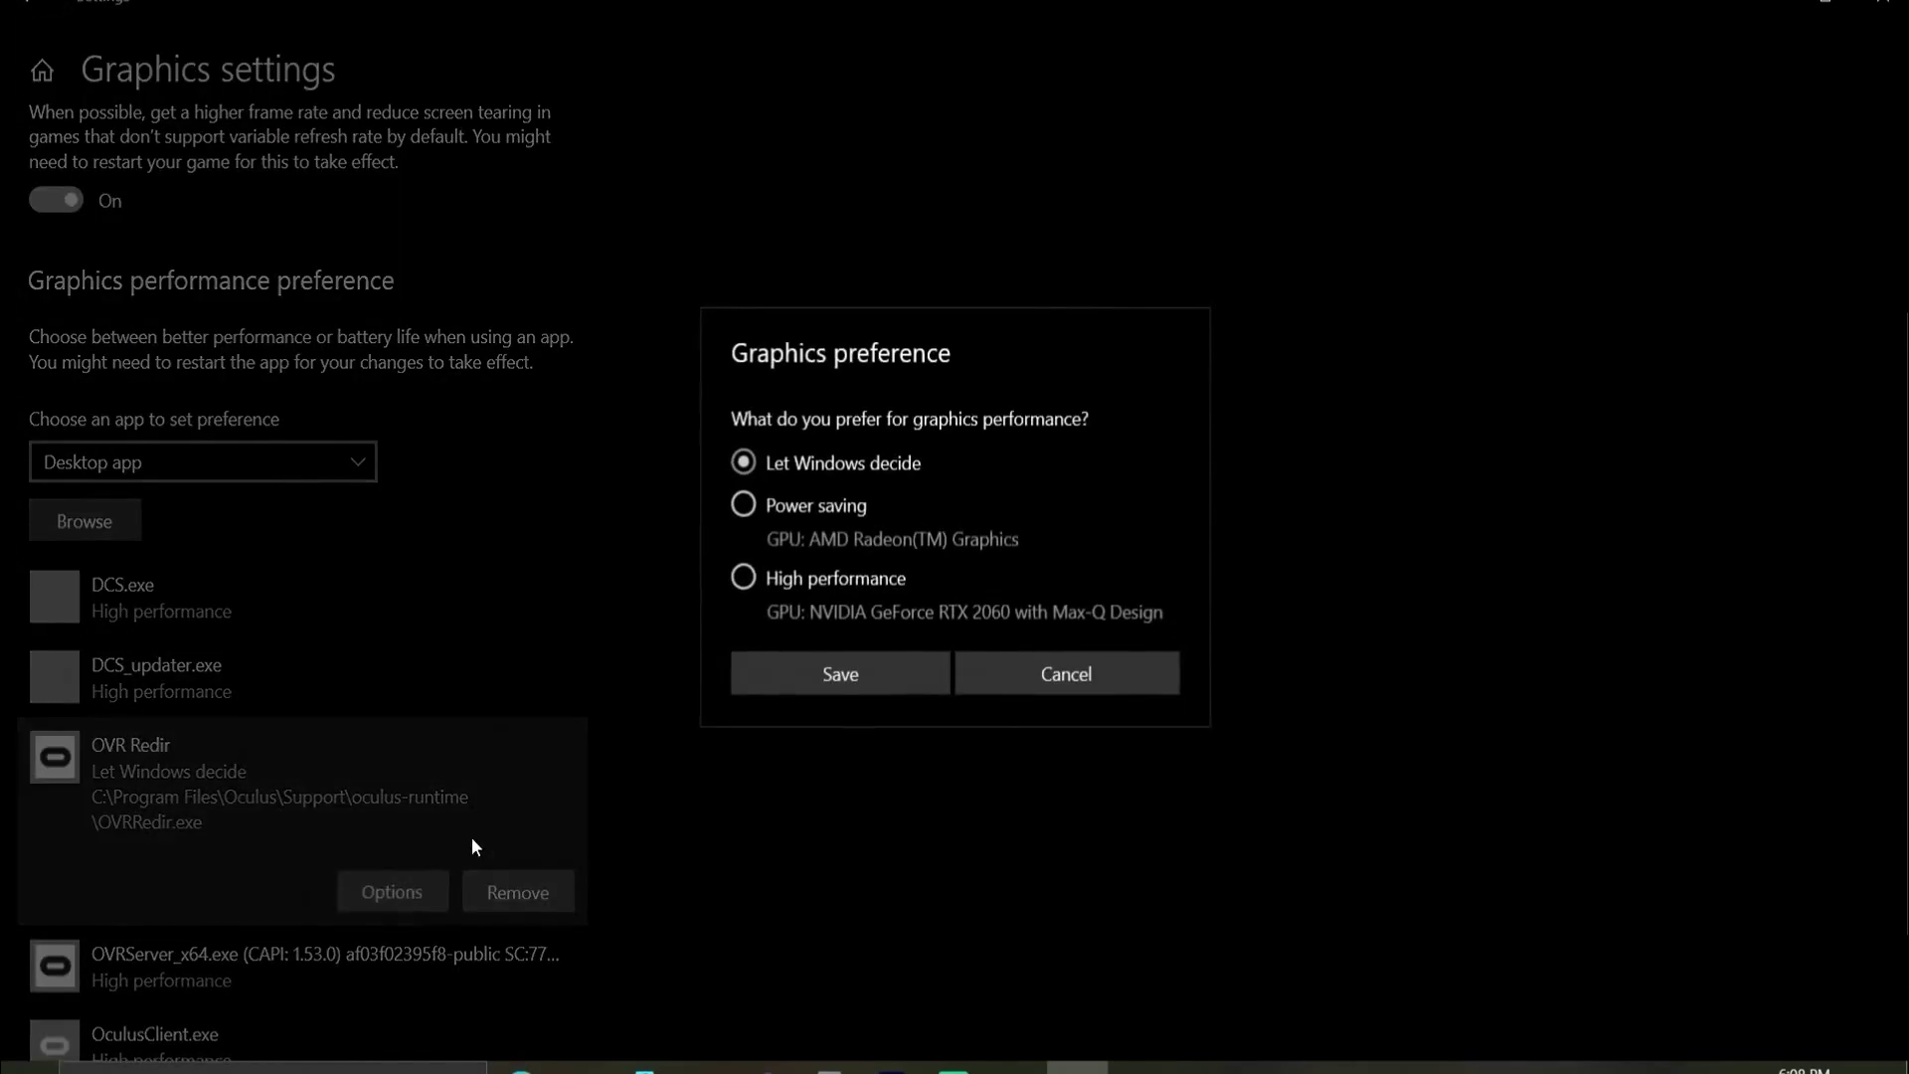
{"action": "left_click", "coordinate": [808, 672]}
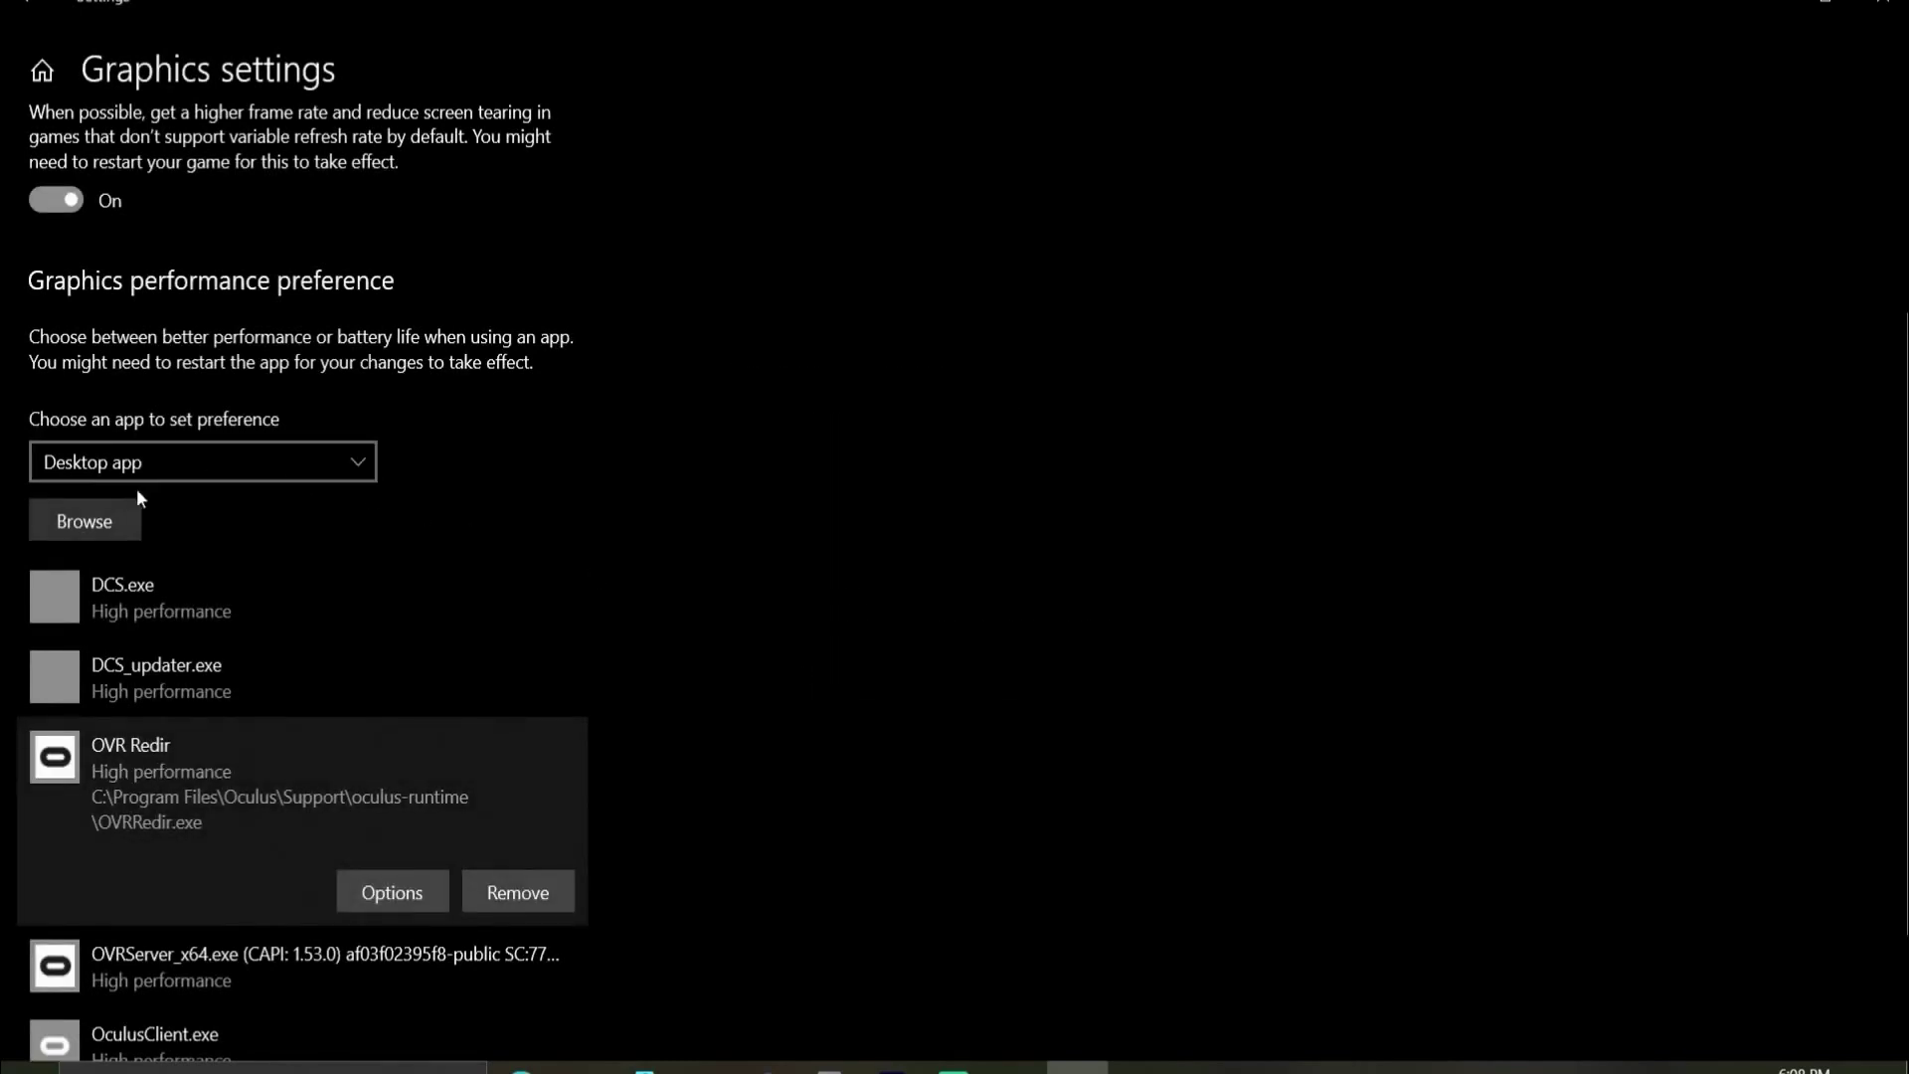
Add OVRServiceLauncher.exe at High performance, then close the Settings window
{"action": "left_click", "coordinate": [75, 516]}
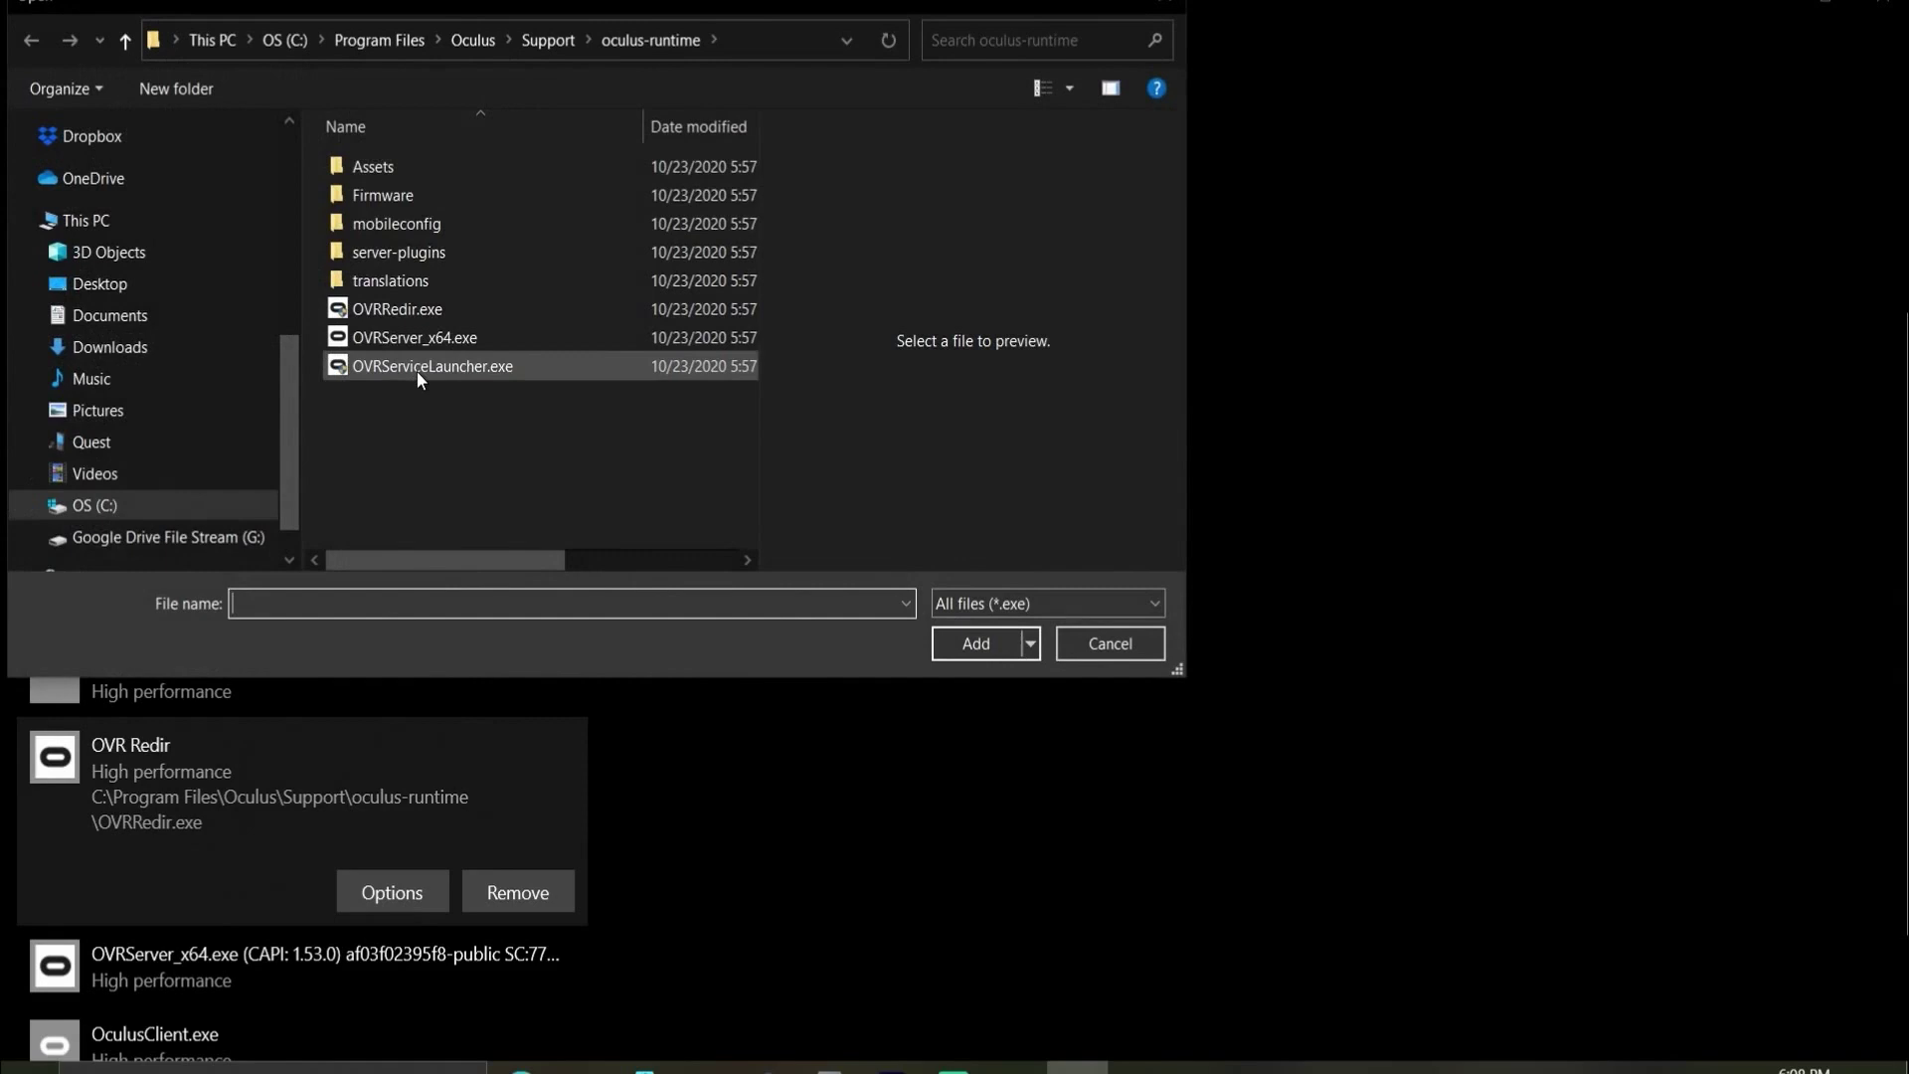
{"action": "left_click", "coordinate": [415, 370]}
{"action": "left_click", "coordinate": [988, 656]}
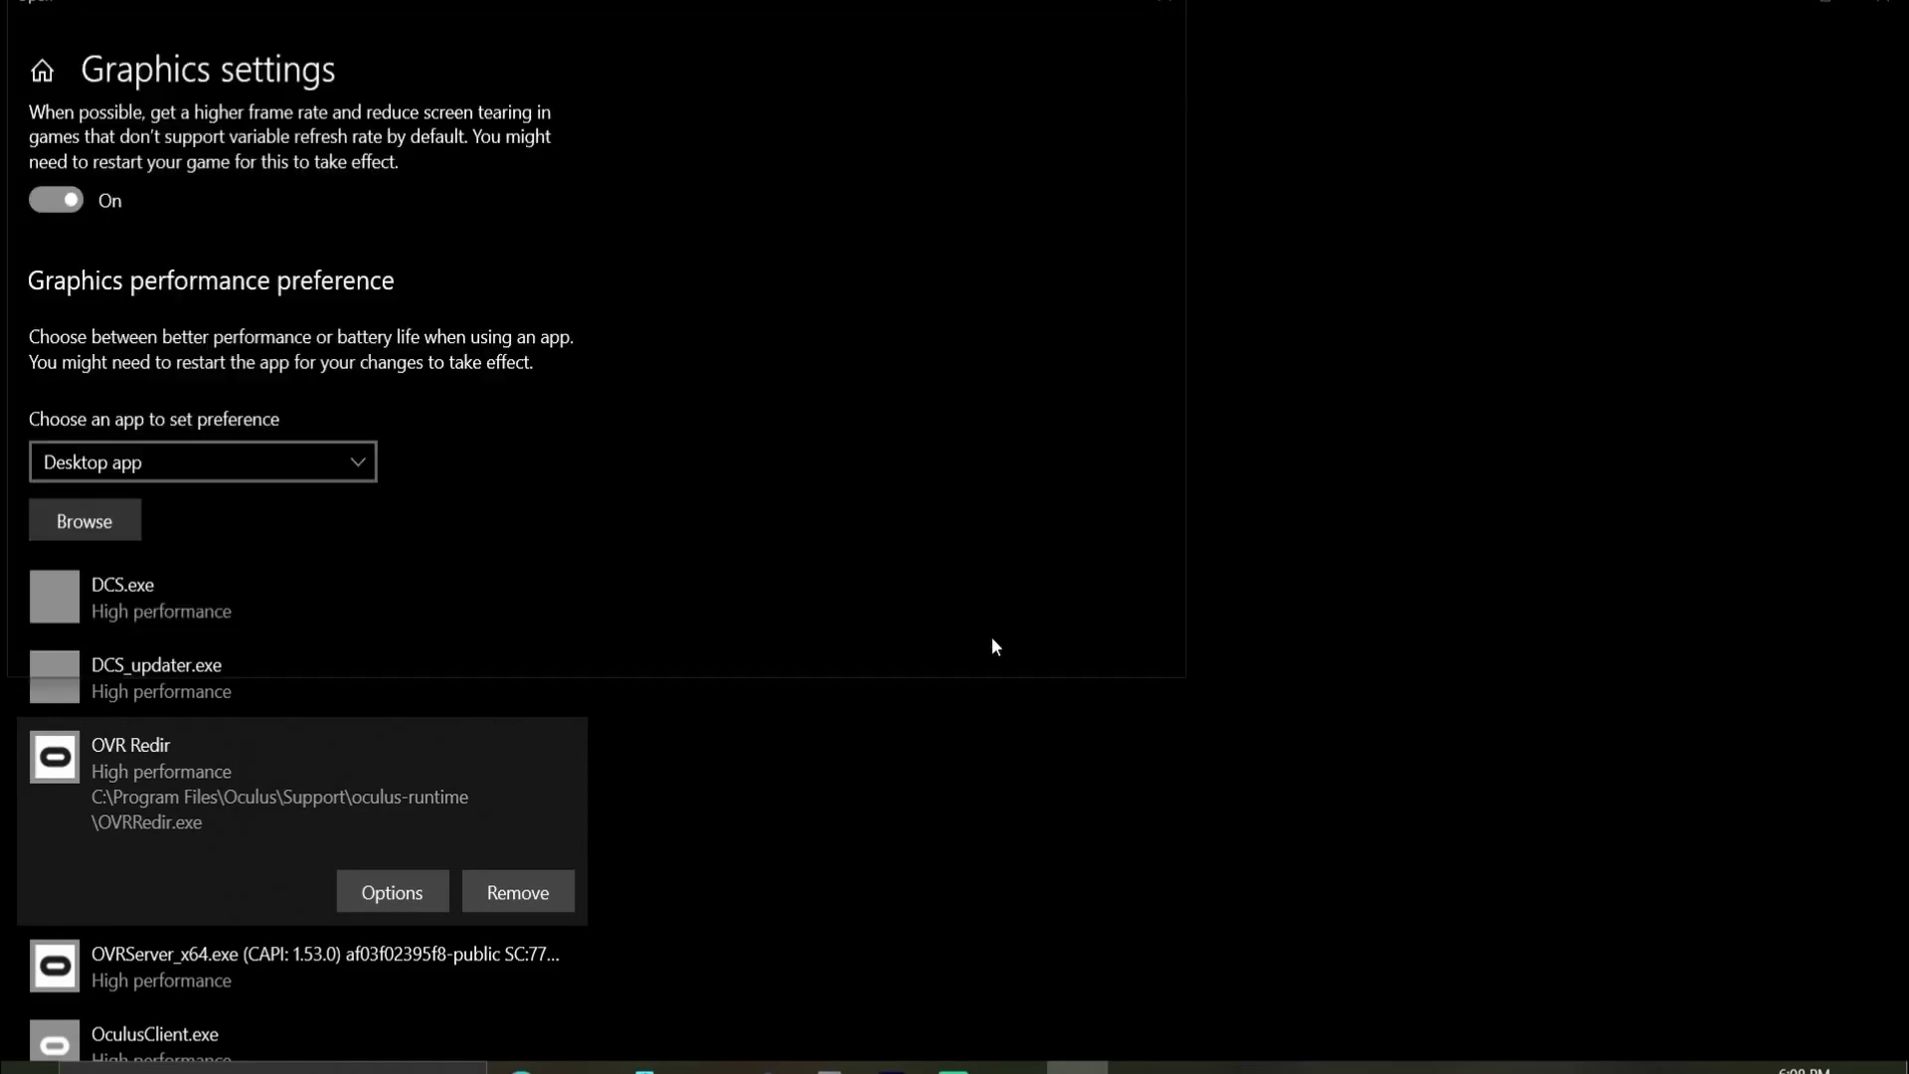
{"action": "left_click", "coordinate": [405, 969]}
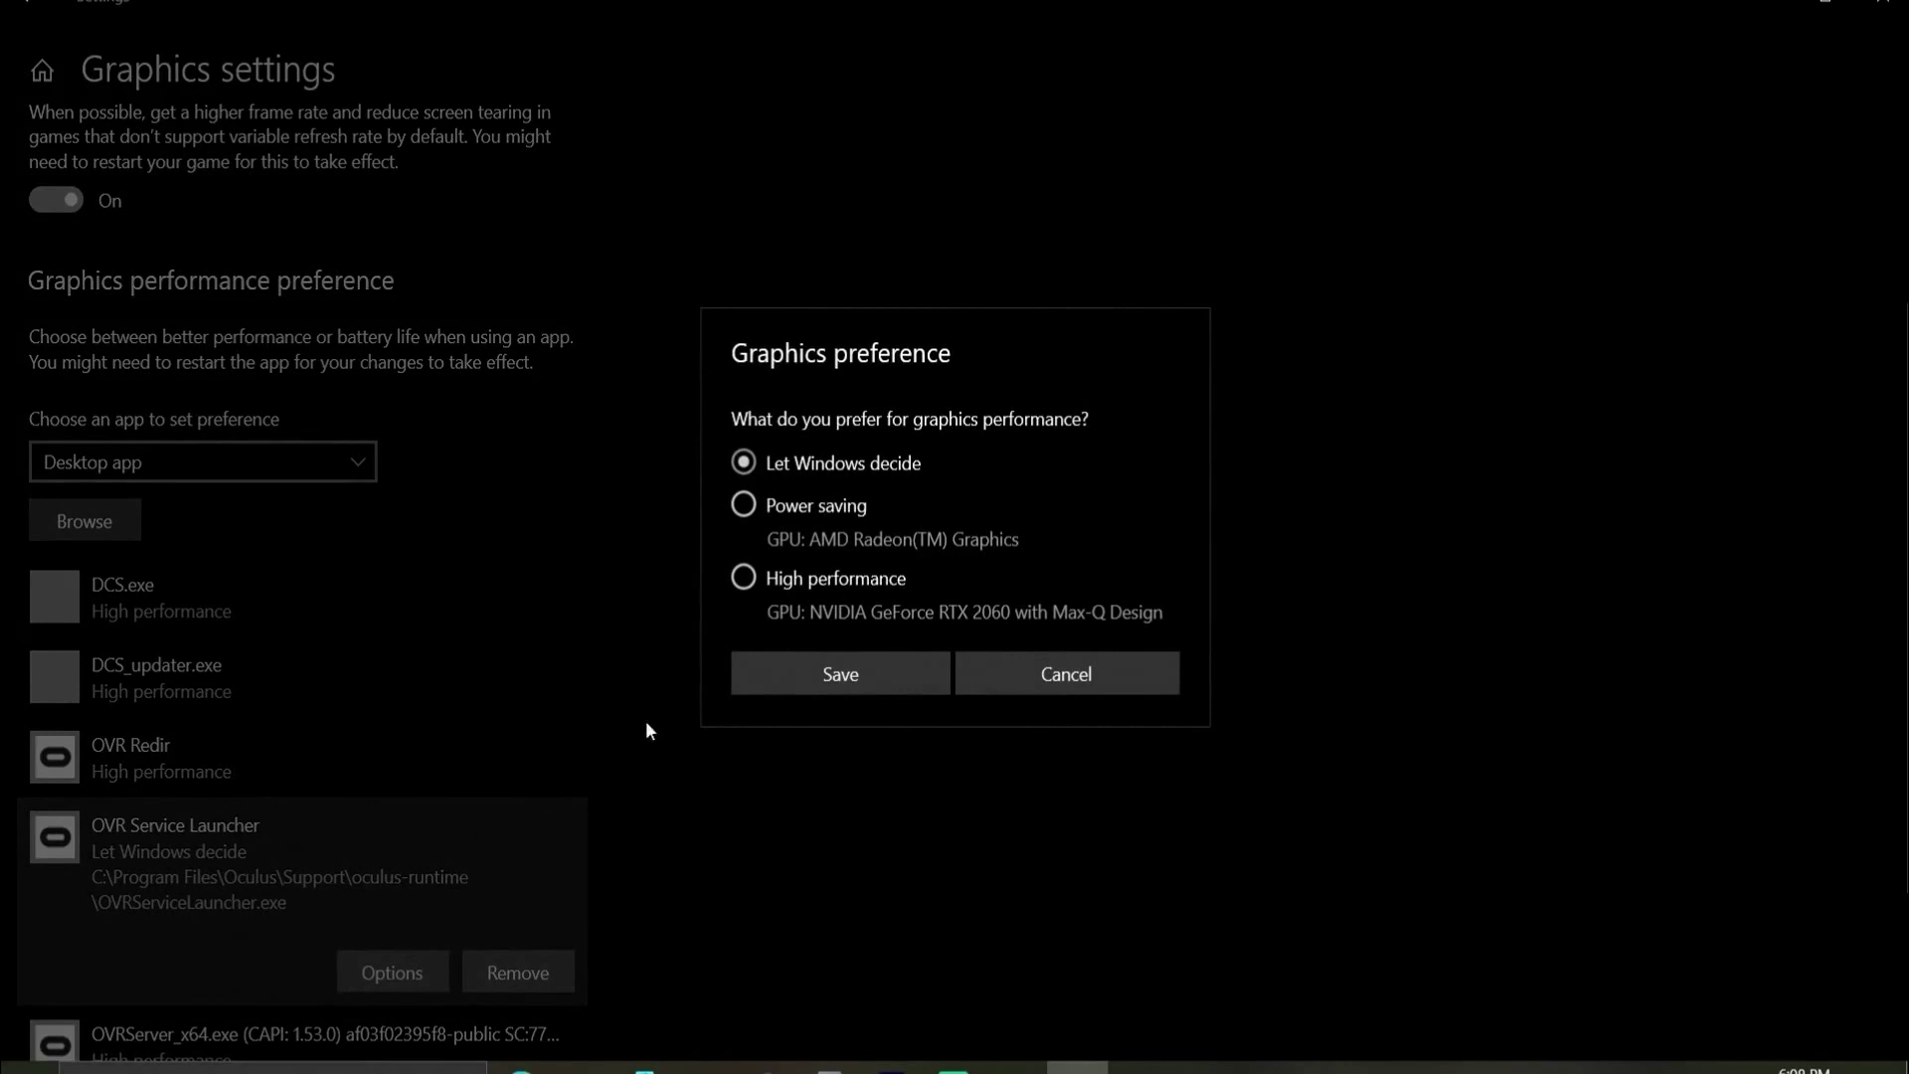
{"action": "left_click", "coordinate": [743, 578]}
{"action": "left_click", "coordinate": [828, 676]}
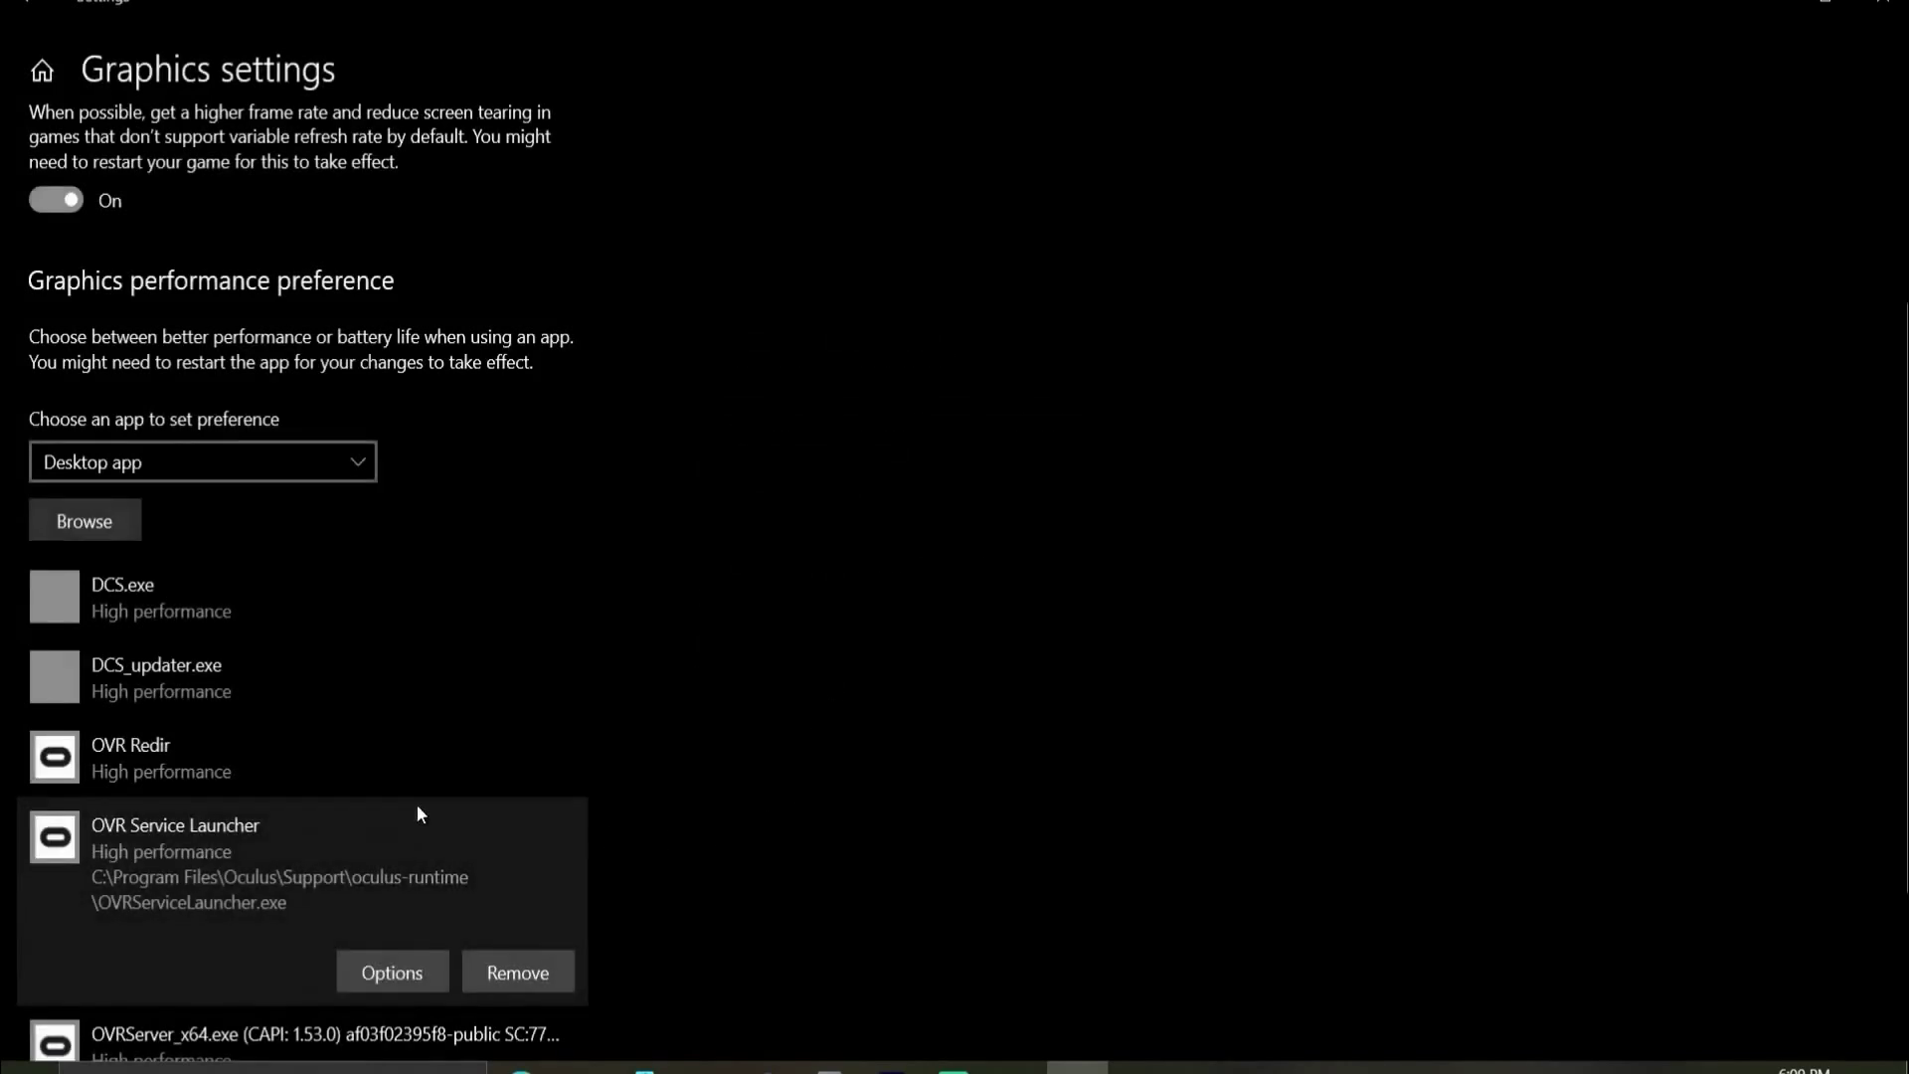
{"action": "scroll", "coordinate": [686, 770], "scroll_direction": "down", "scroll_amount": 3}
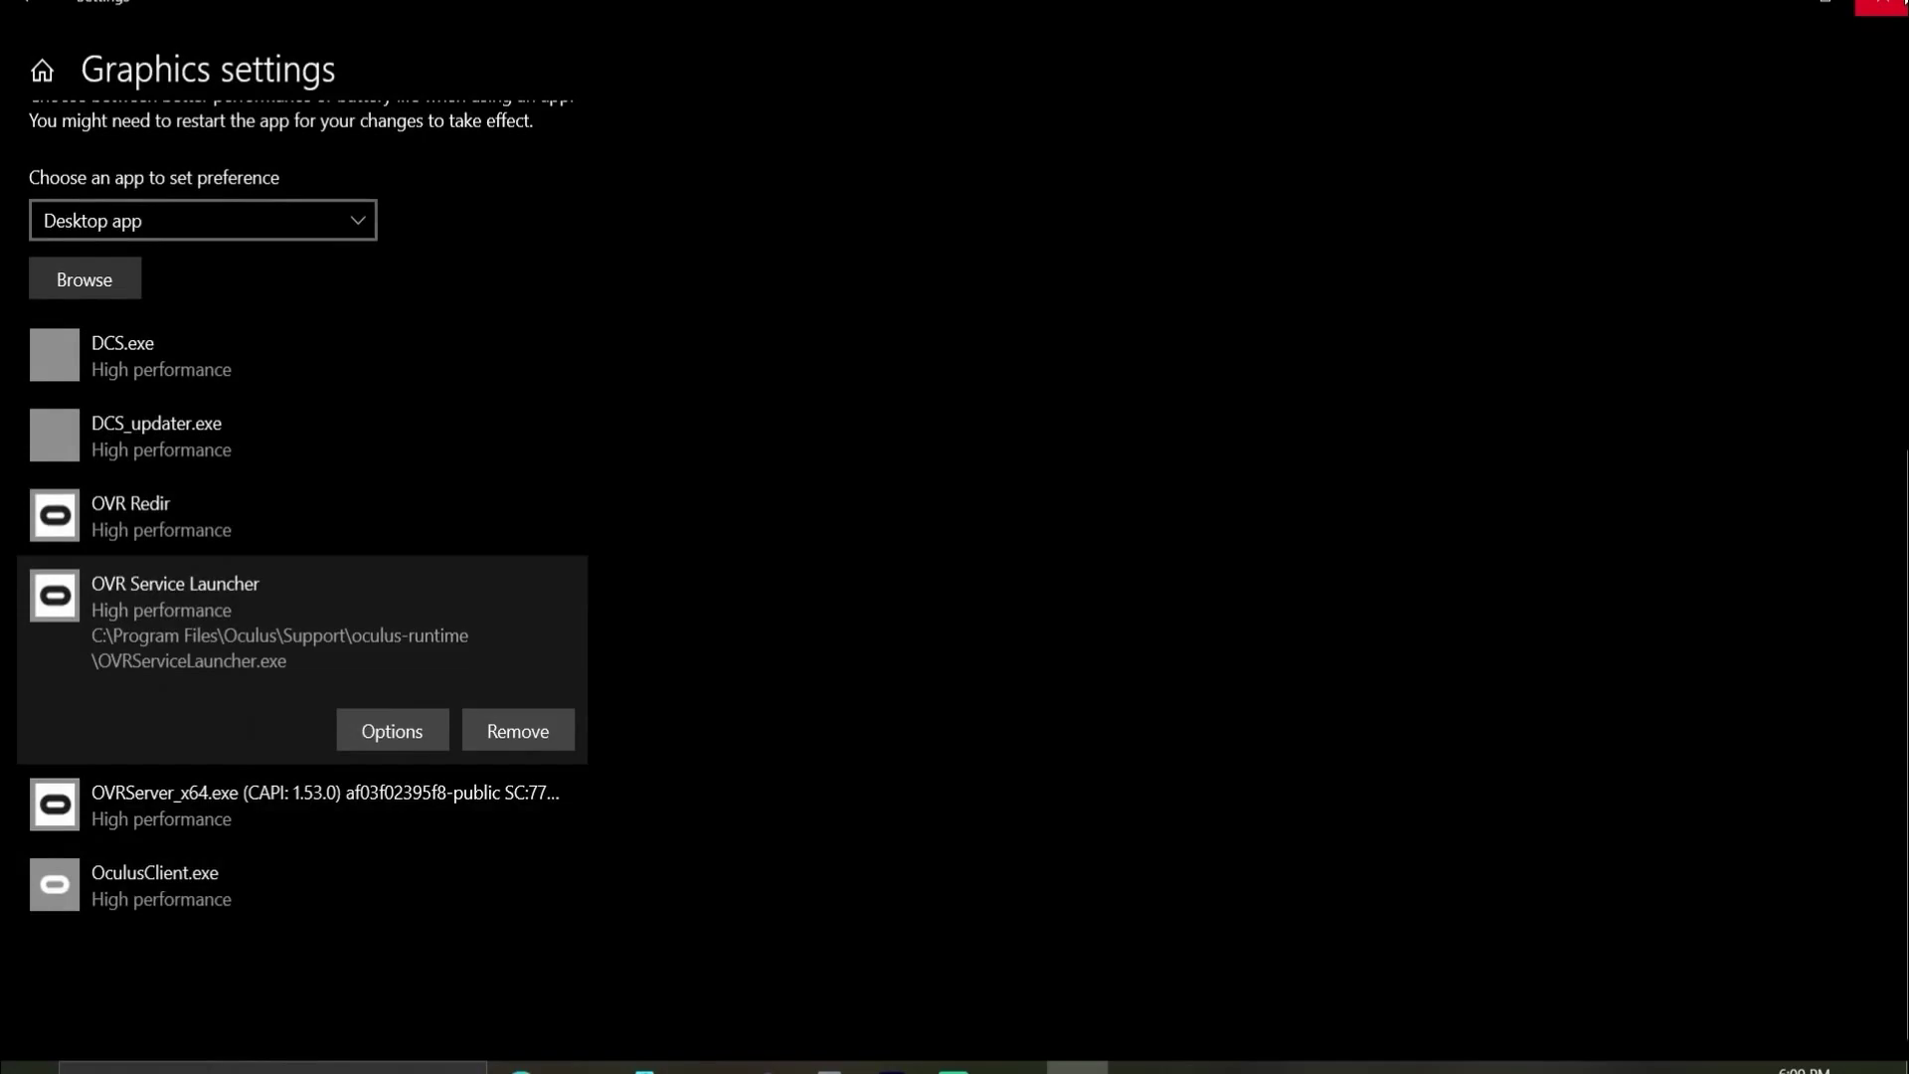
{"action": "left_click", "coordinate": [1884, 5]}
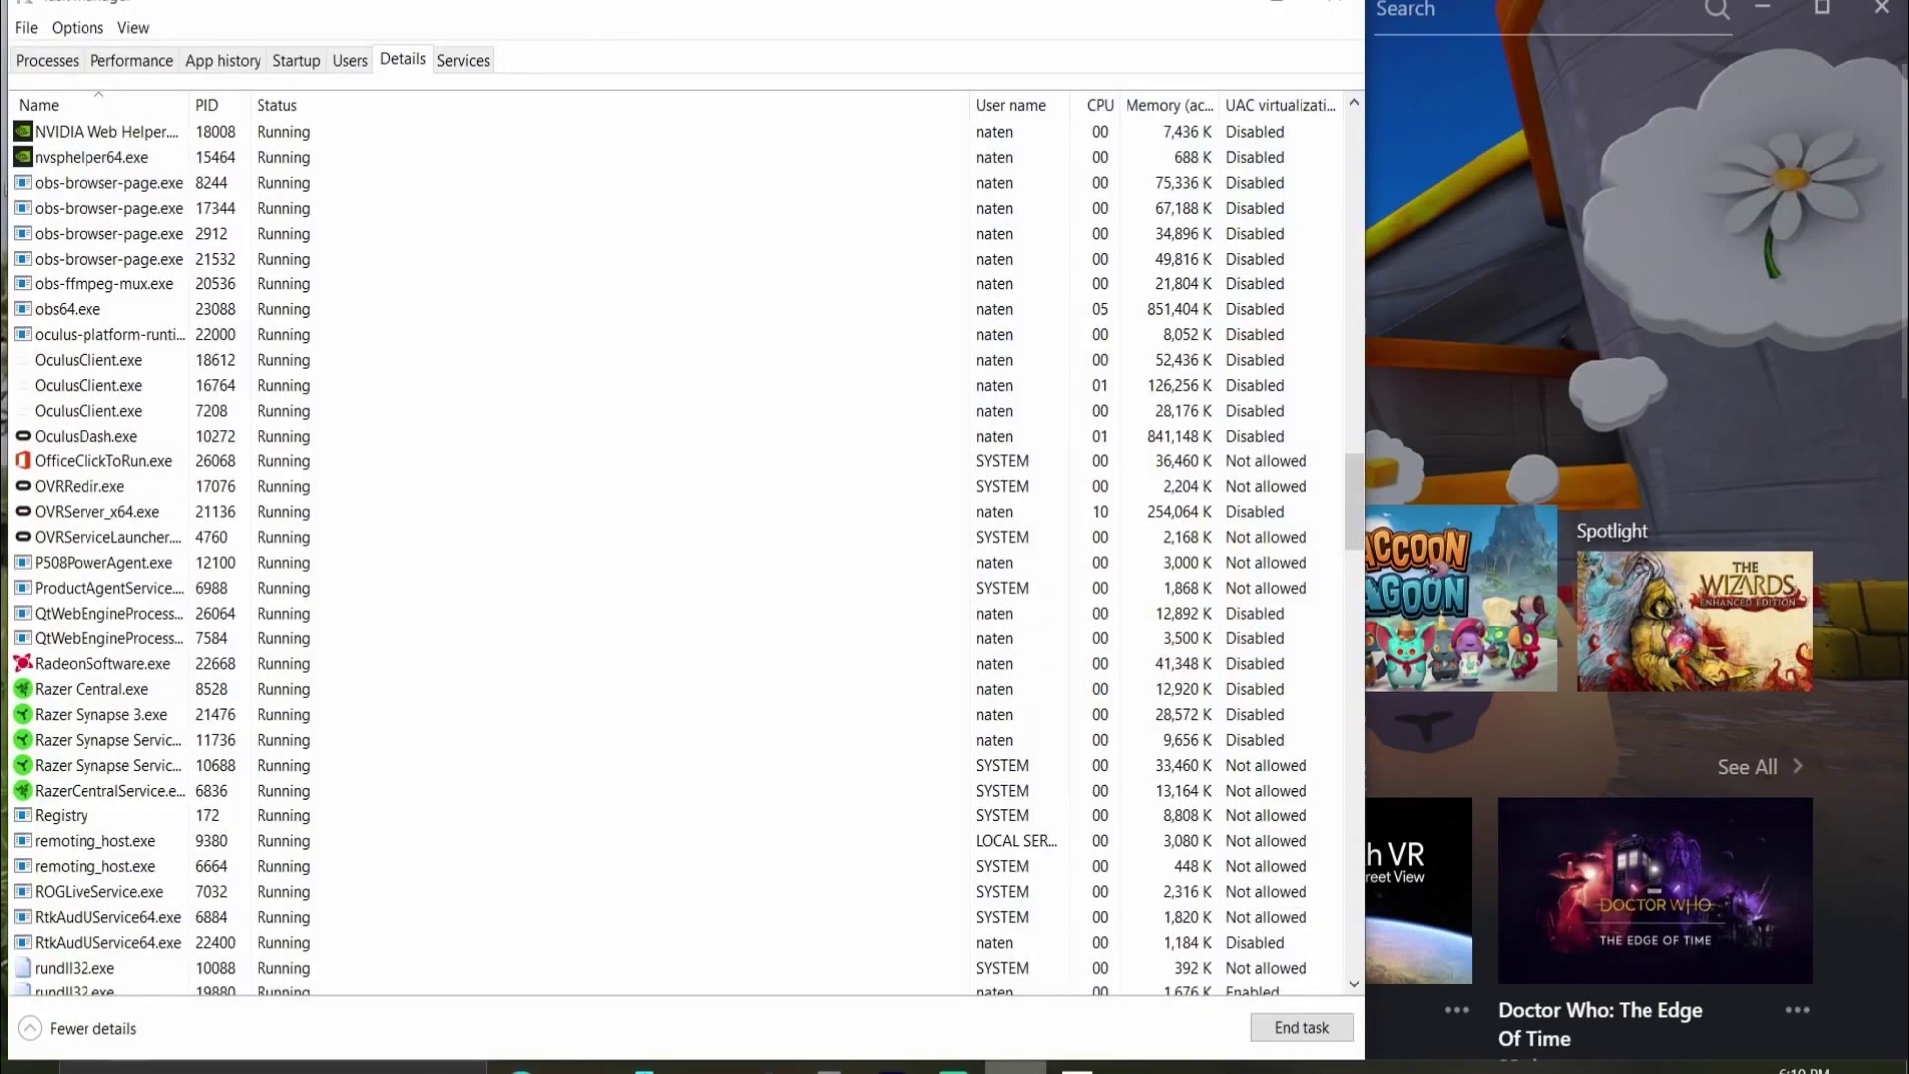
Show the Performance tab: CPU at 72%, NVIDIA GPU 0 at 29%, AMD GPU 1 at 93%
{"action": "left_click", "coordinate": [162, 64]}
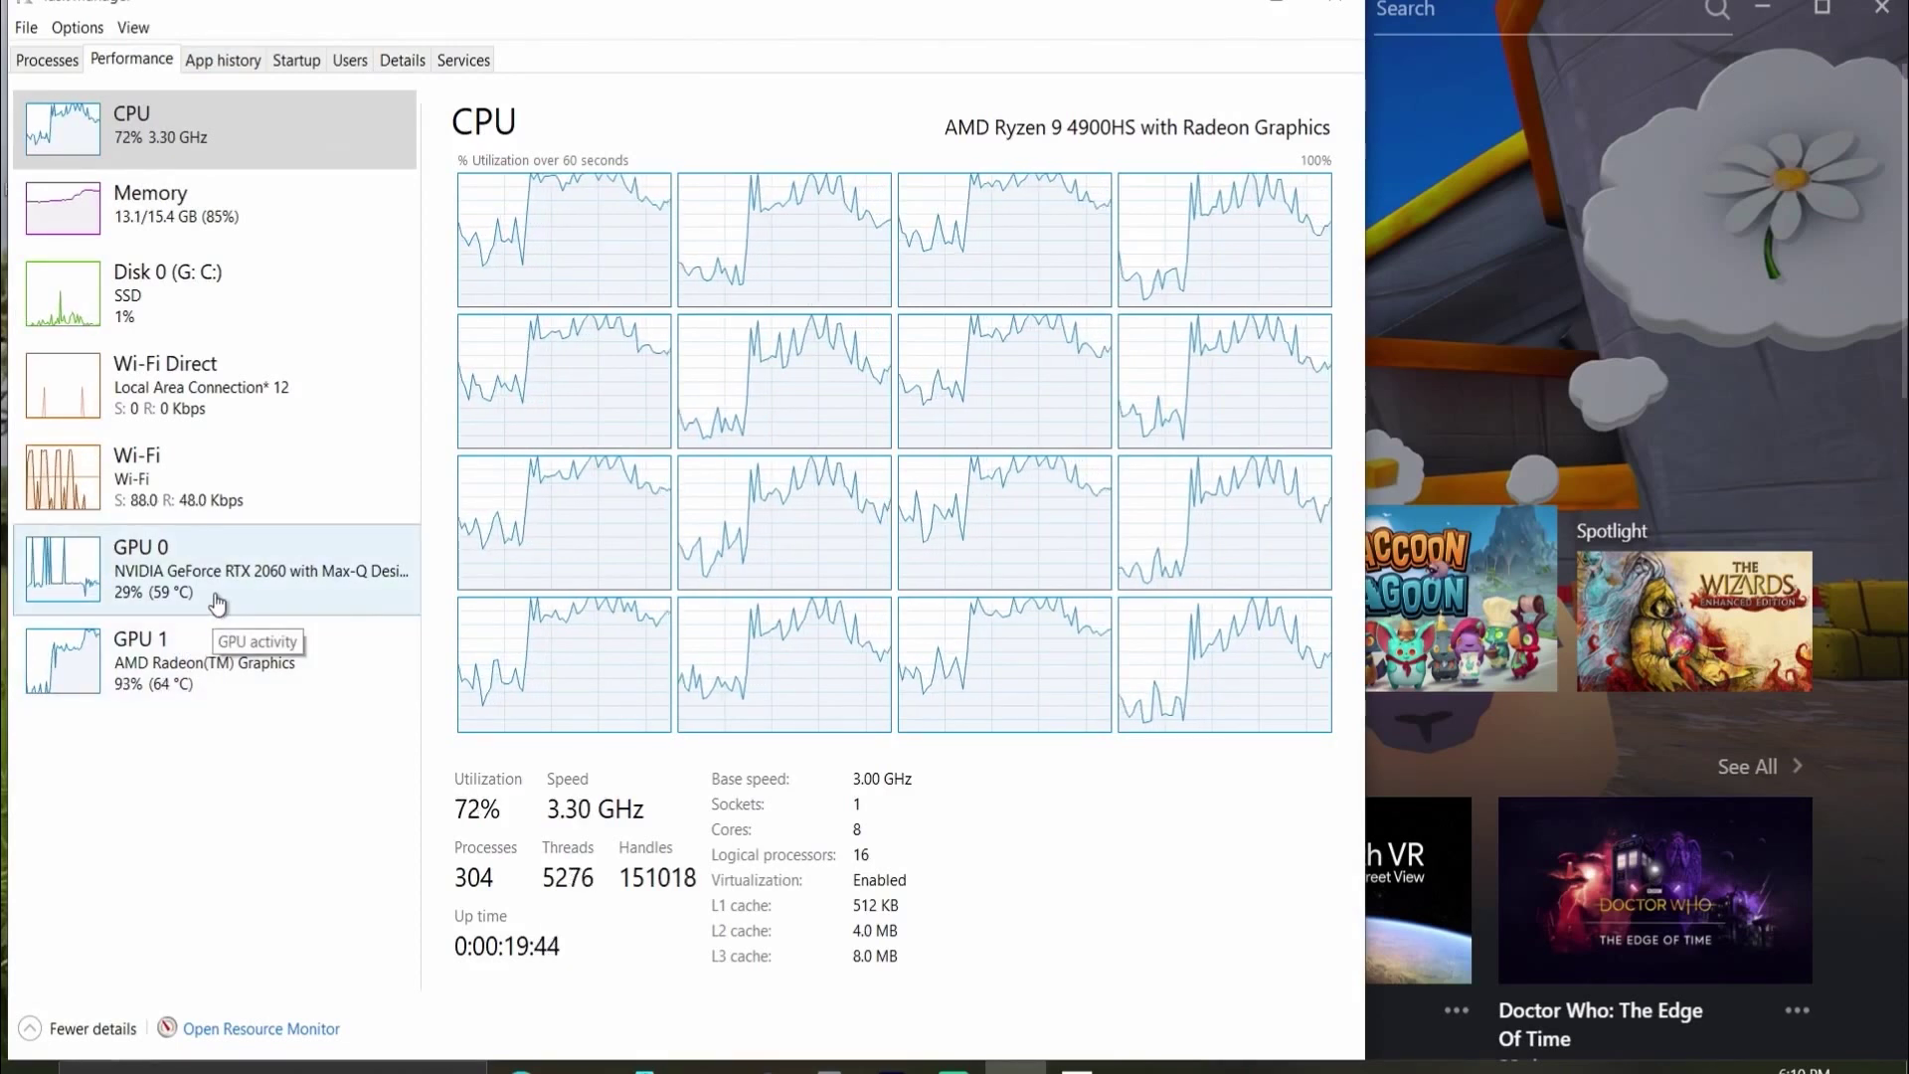
Close Task Manager and quit the Oculus app
{"action": "left_click", "coordinate": [1336, 3]}
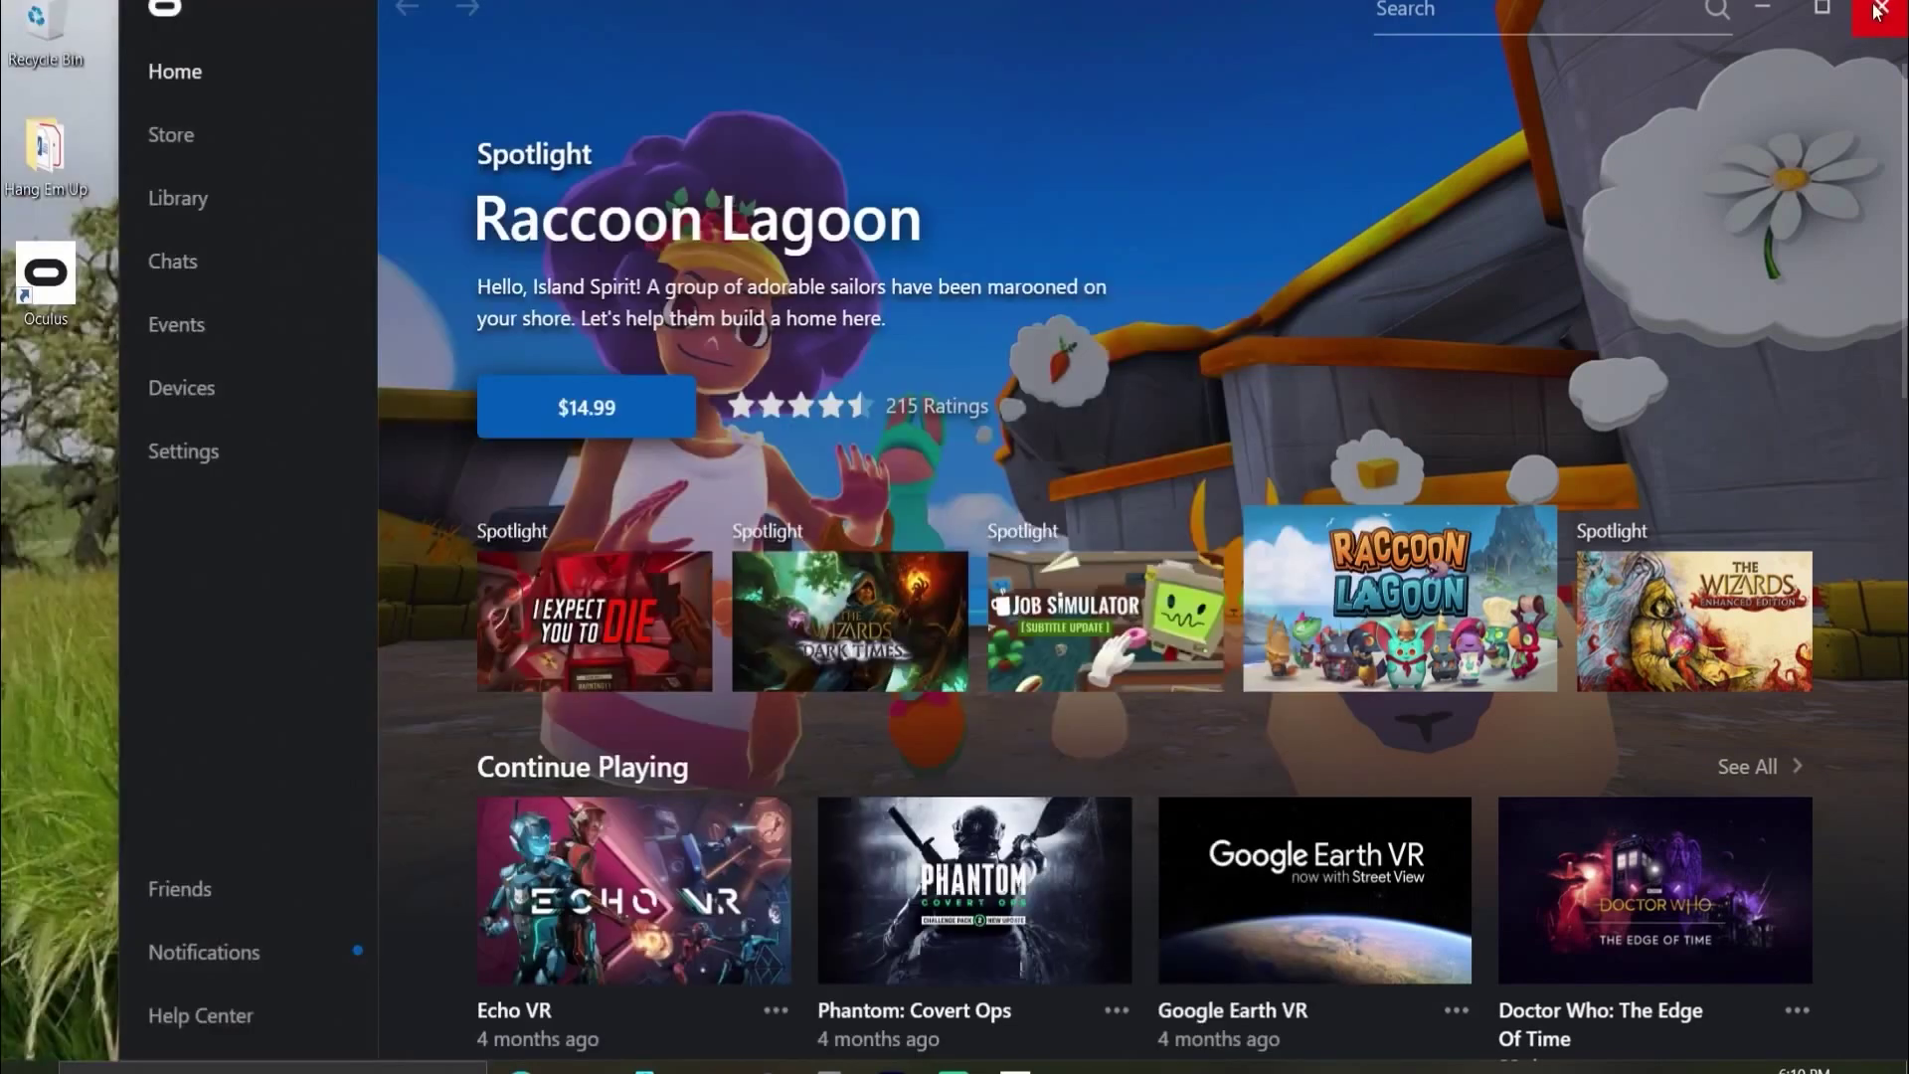
{"action": "left_click", "coordinate": [1877, 12]}
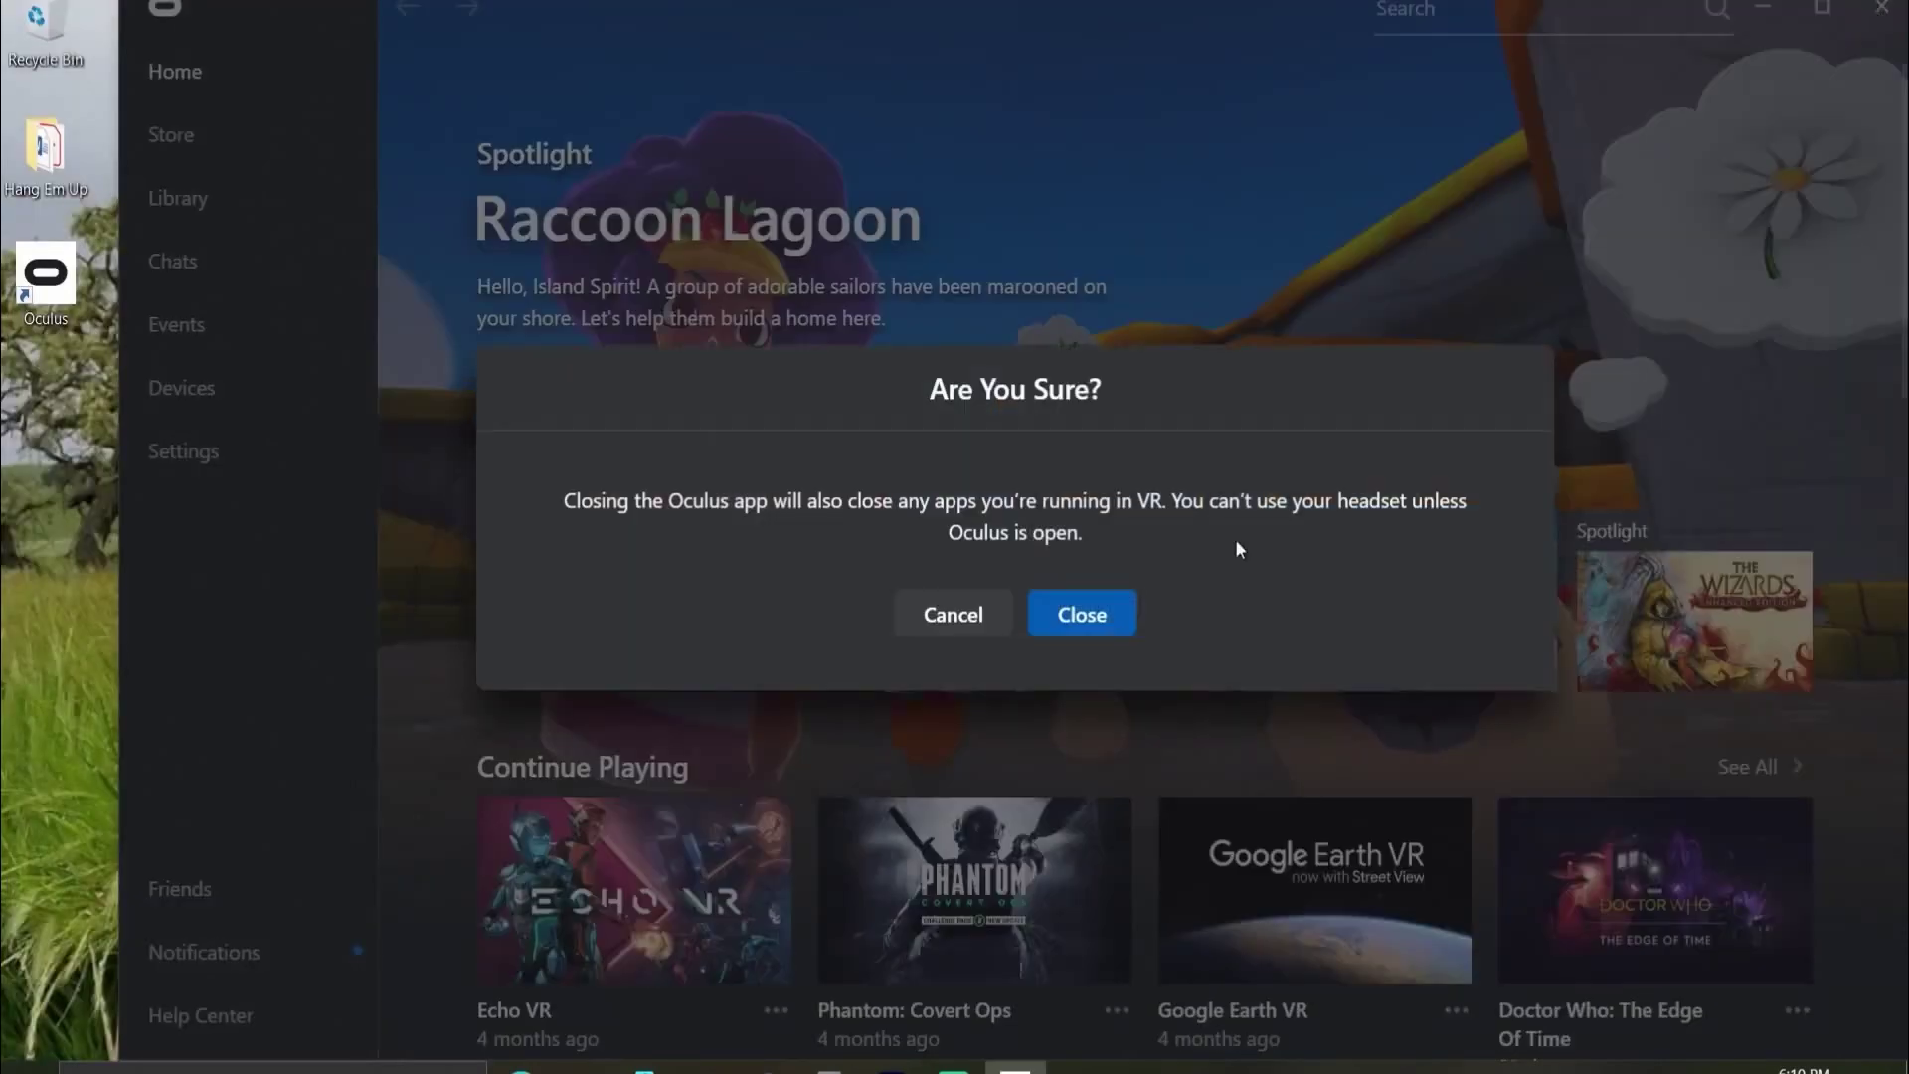
{"action": "left_click", "coordinate": [1082, 614]}
Open Device Manager via 'dev' search and disable the AMD Radeon(TM) Graphics adapter
{"action": "key", "text": "super"}
{"action": "type", "text": "dev"}
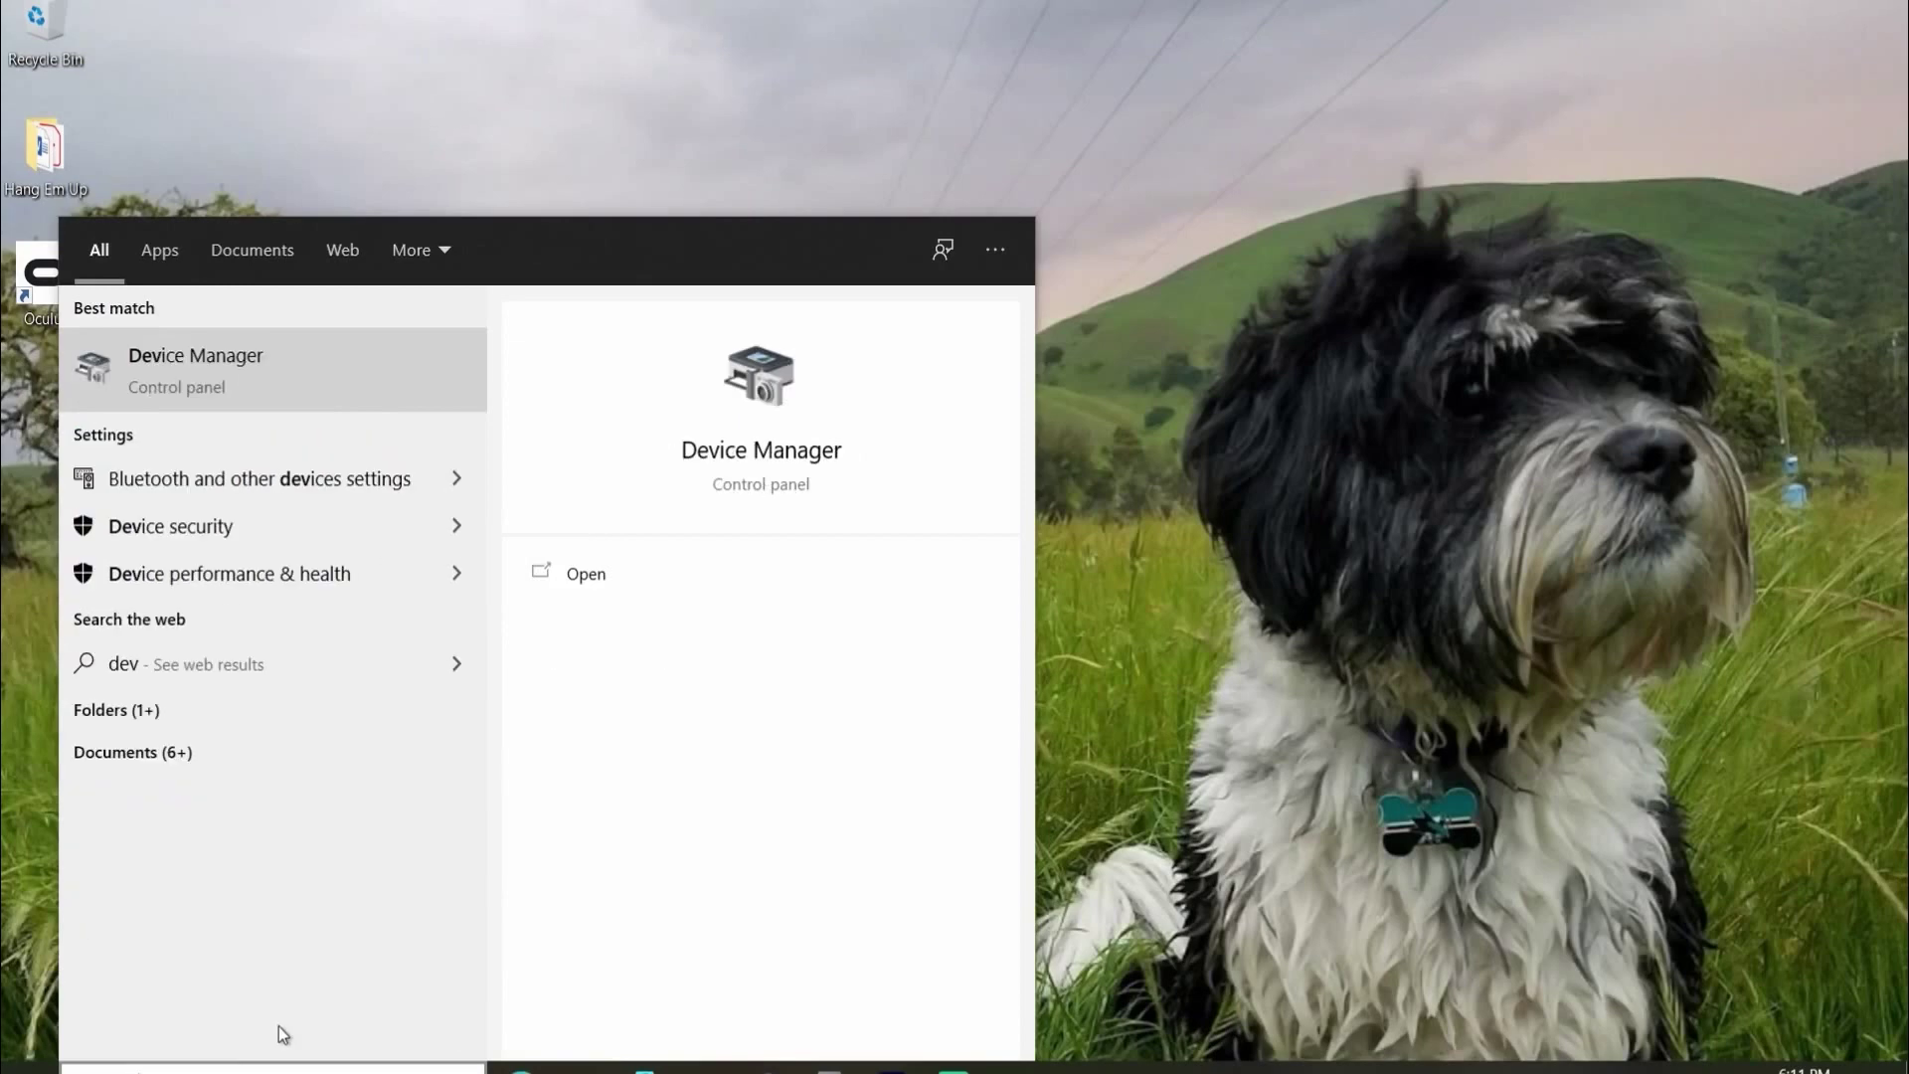
{"action": "key", "text": "Return"}
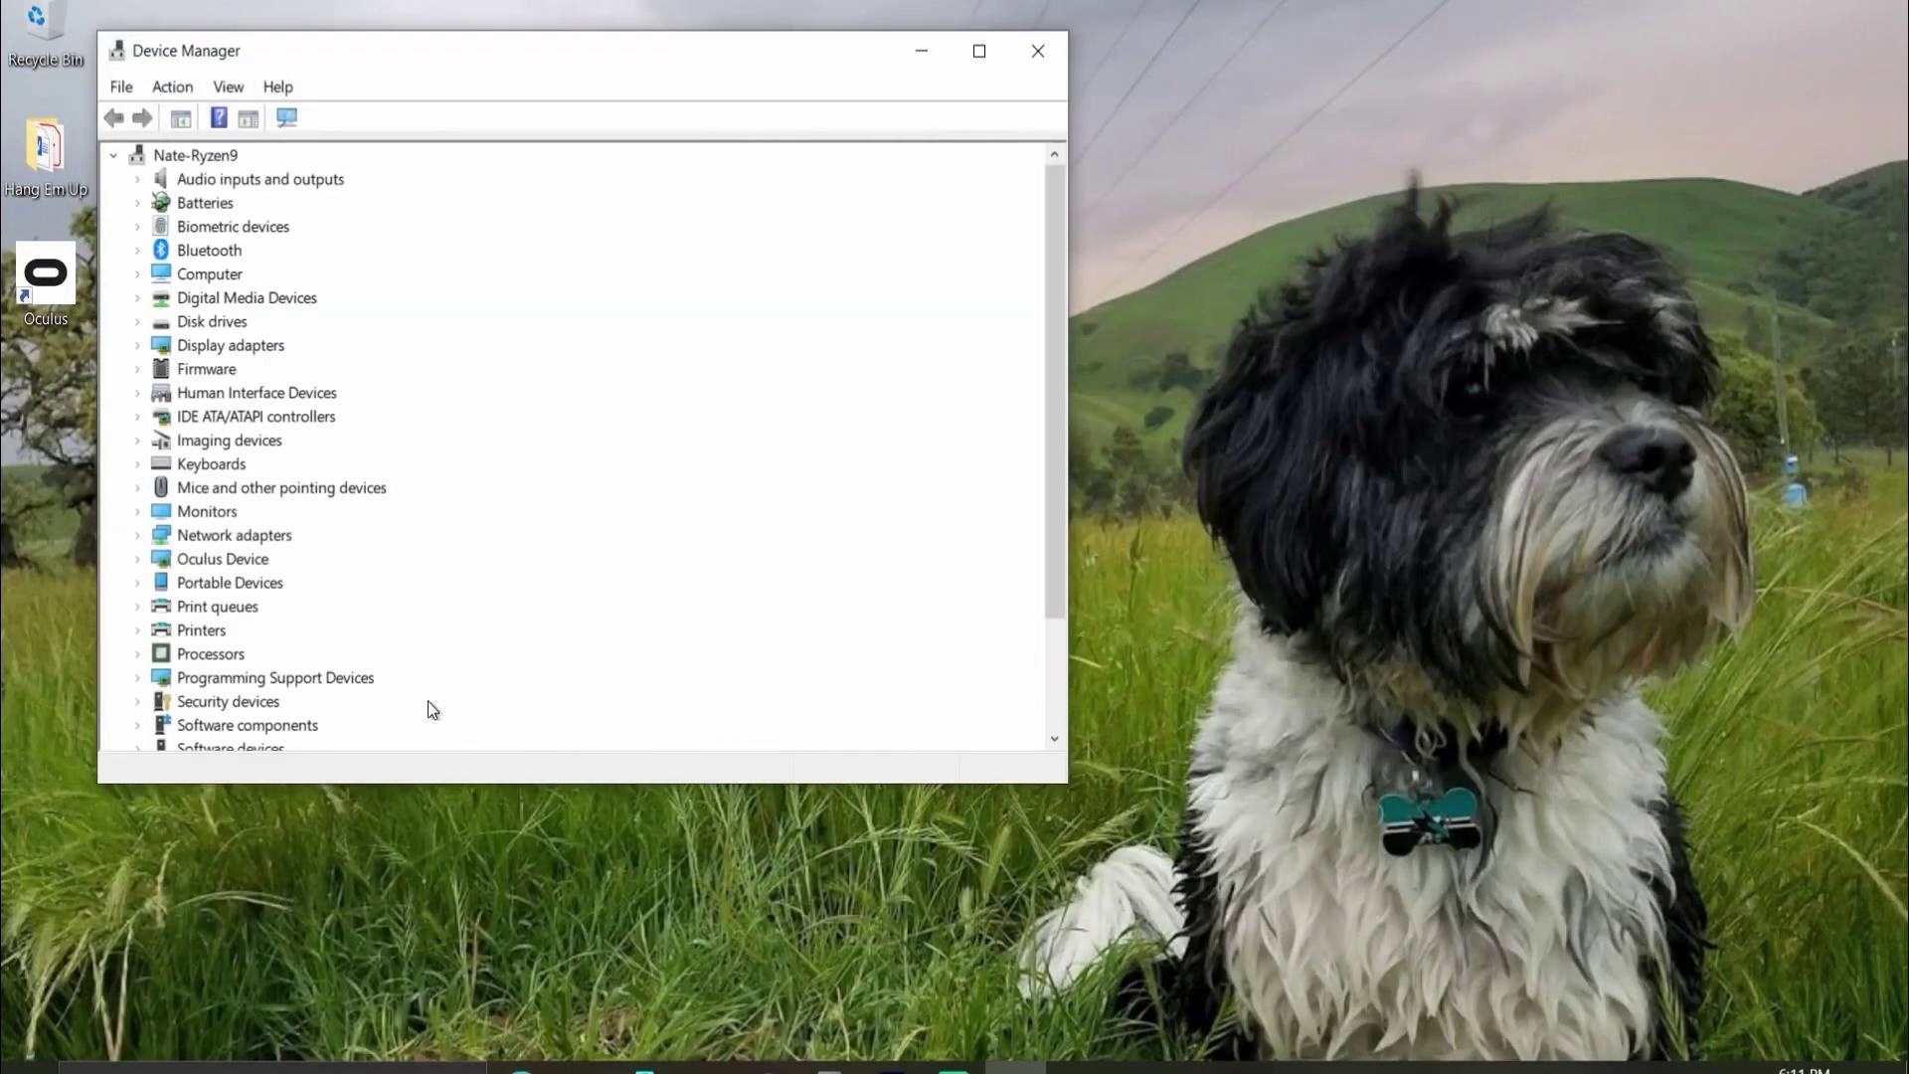
{"action": "left_click", "coordinate": [138, 345]}
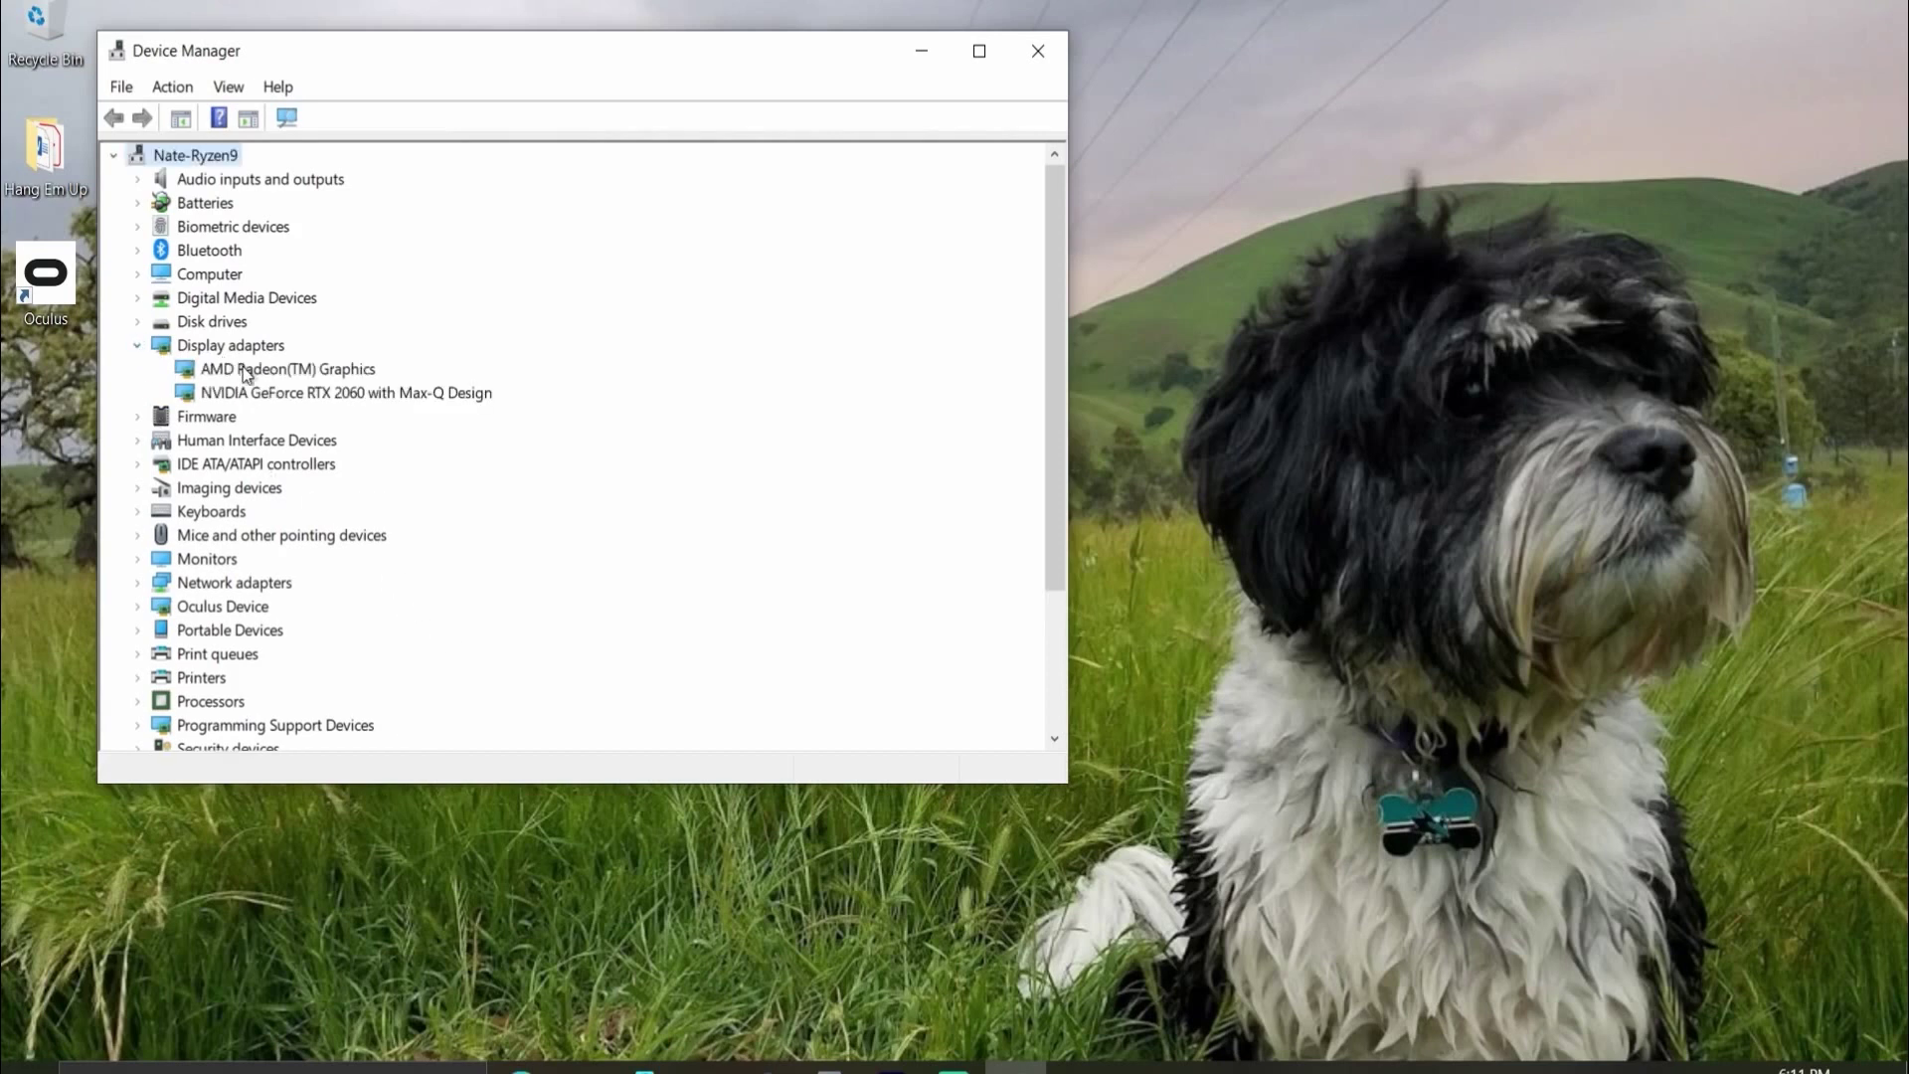
{"action": "left_click", "coordinate": [246, 370]}
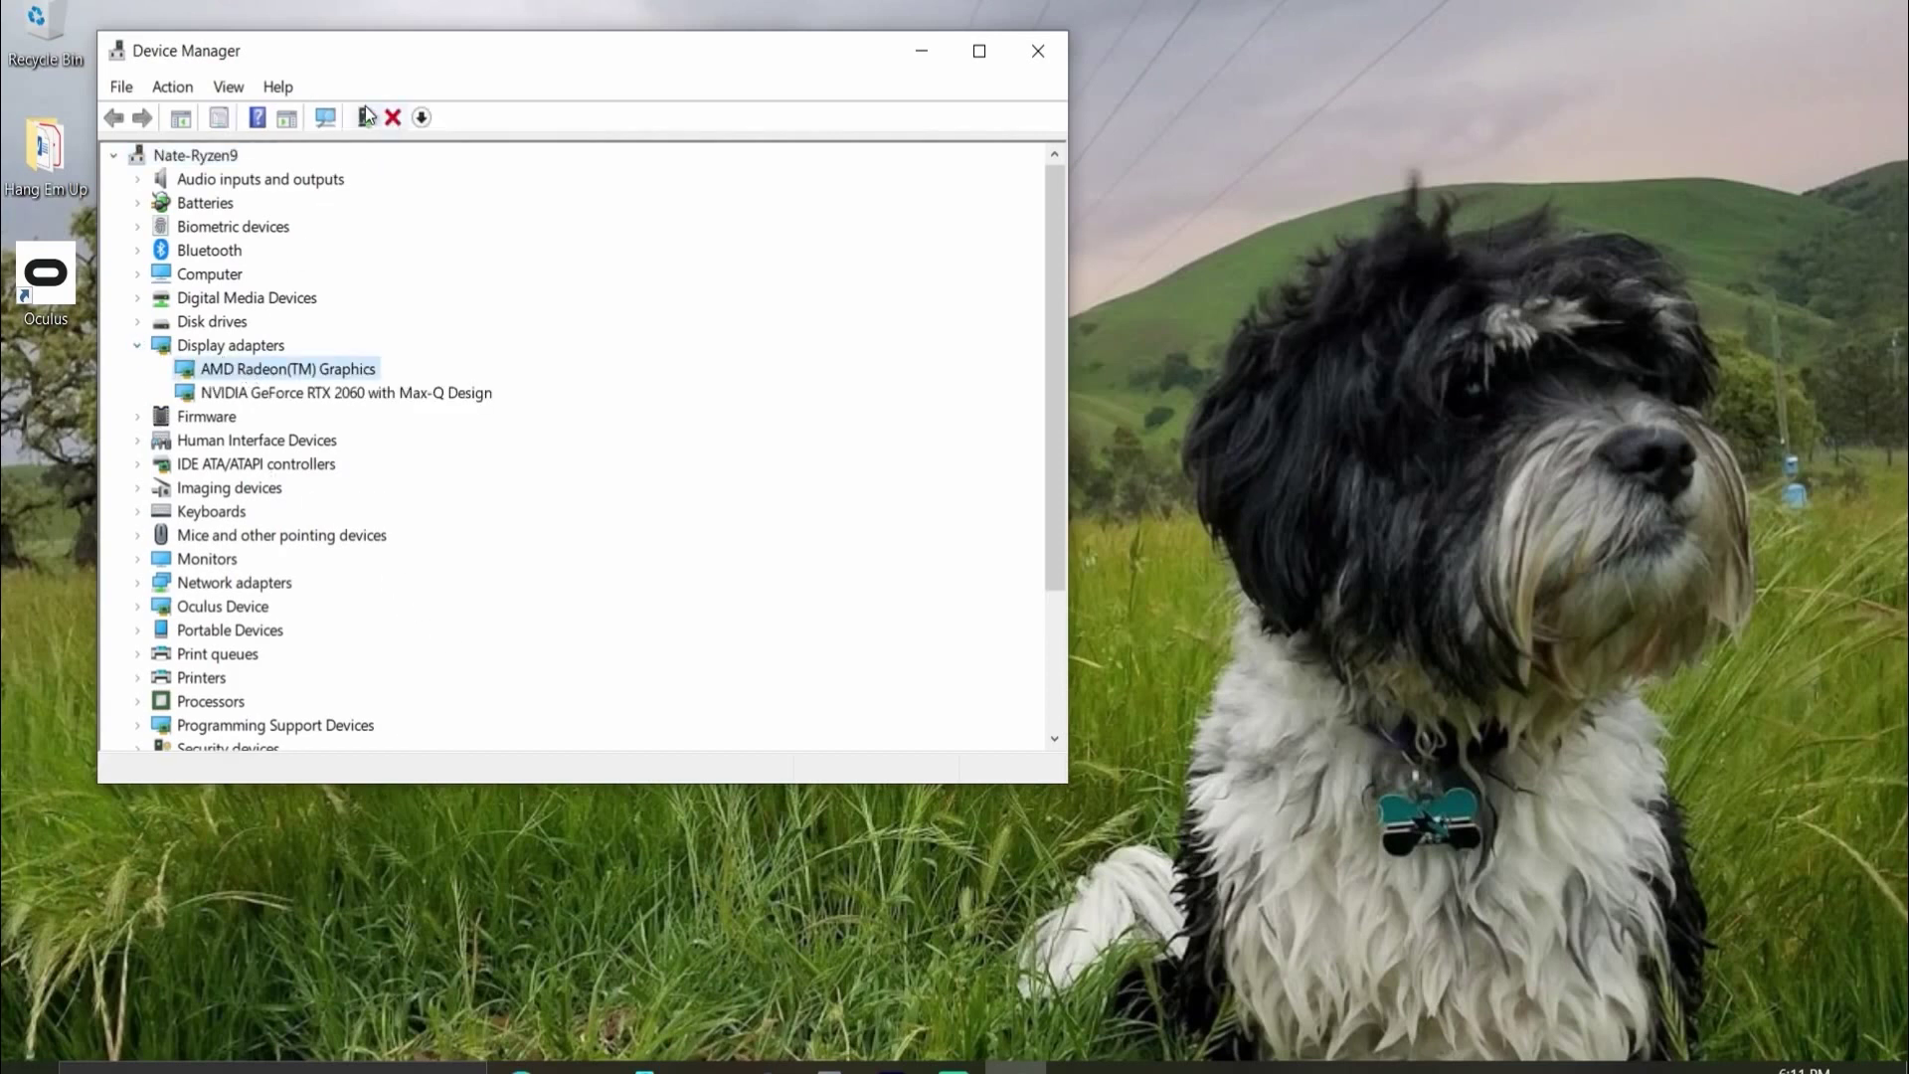
{"action": "left_click", "coordinate": [423, 119]}
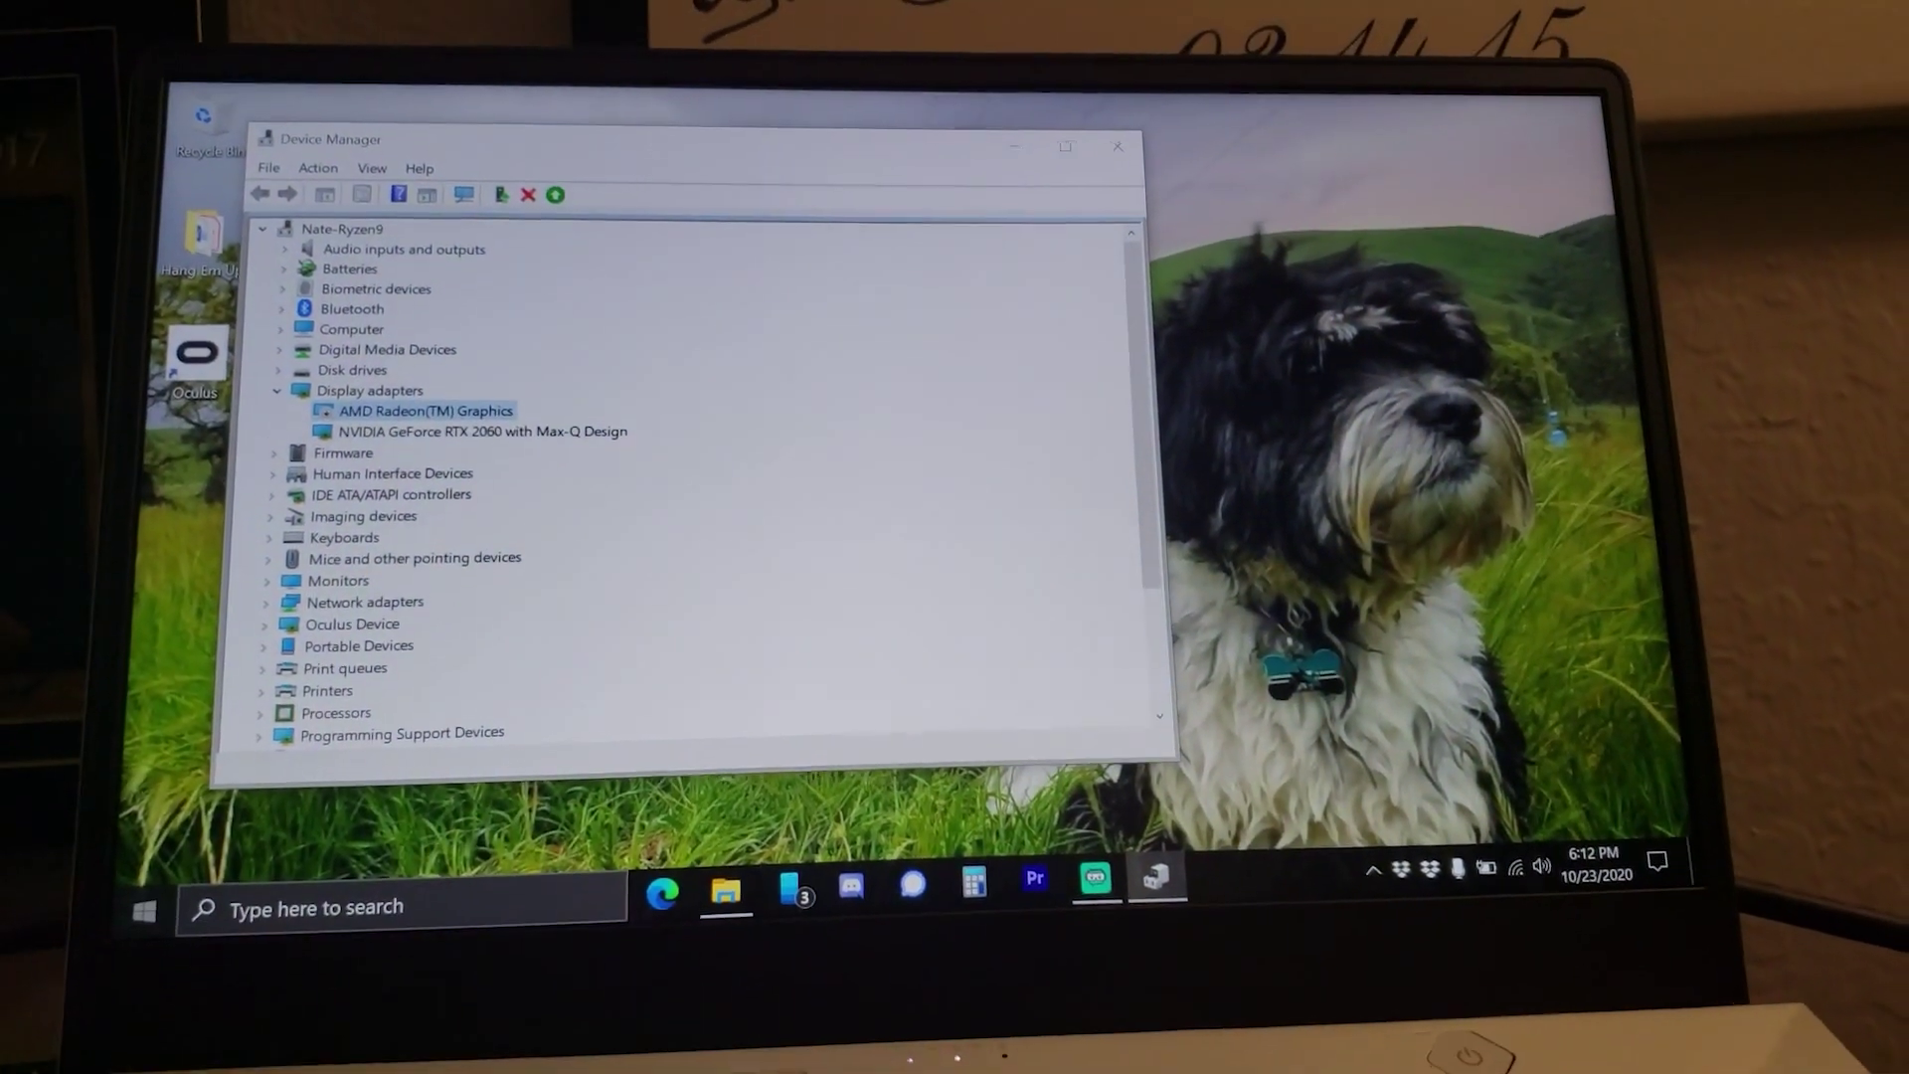
Restart the laptop from the Start power menu, choosing Restart anyway to force open apps closed
{"action": "left_click", "coordinate": [164, 911]}
{"action": "left_click", "coordinate": [173, 860]}
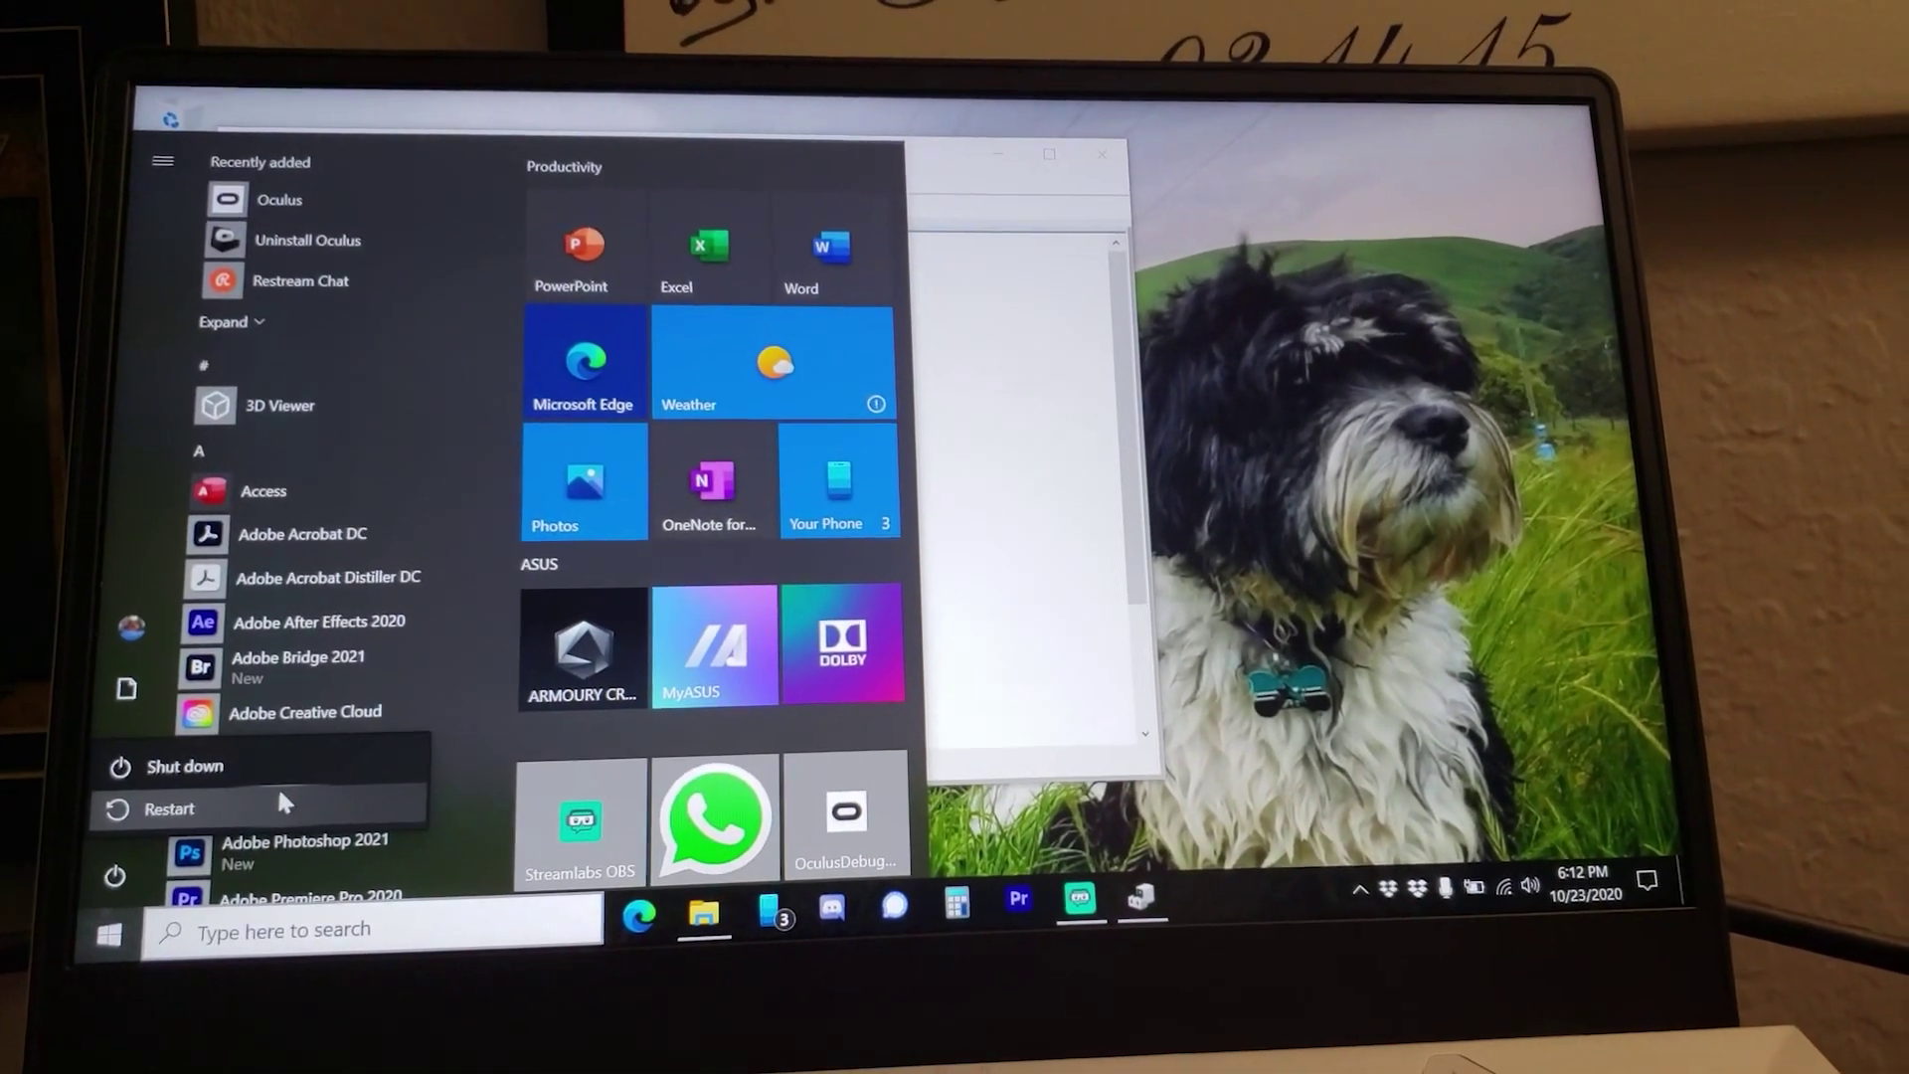
{"action": "left_click", "coordinate": [278, 791]}
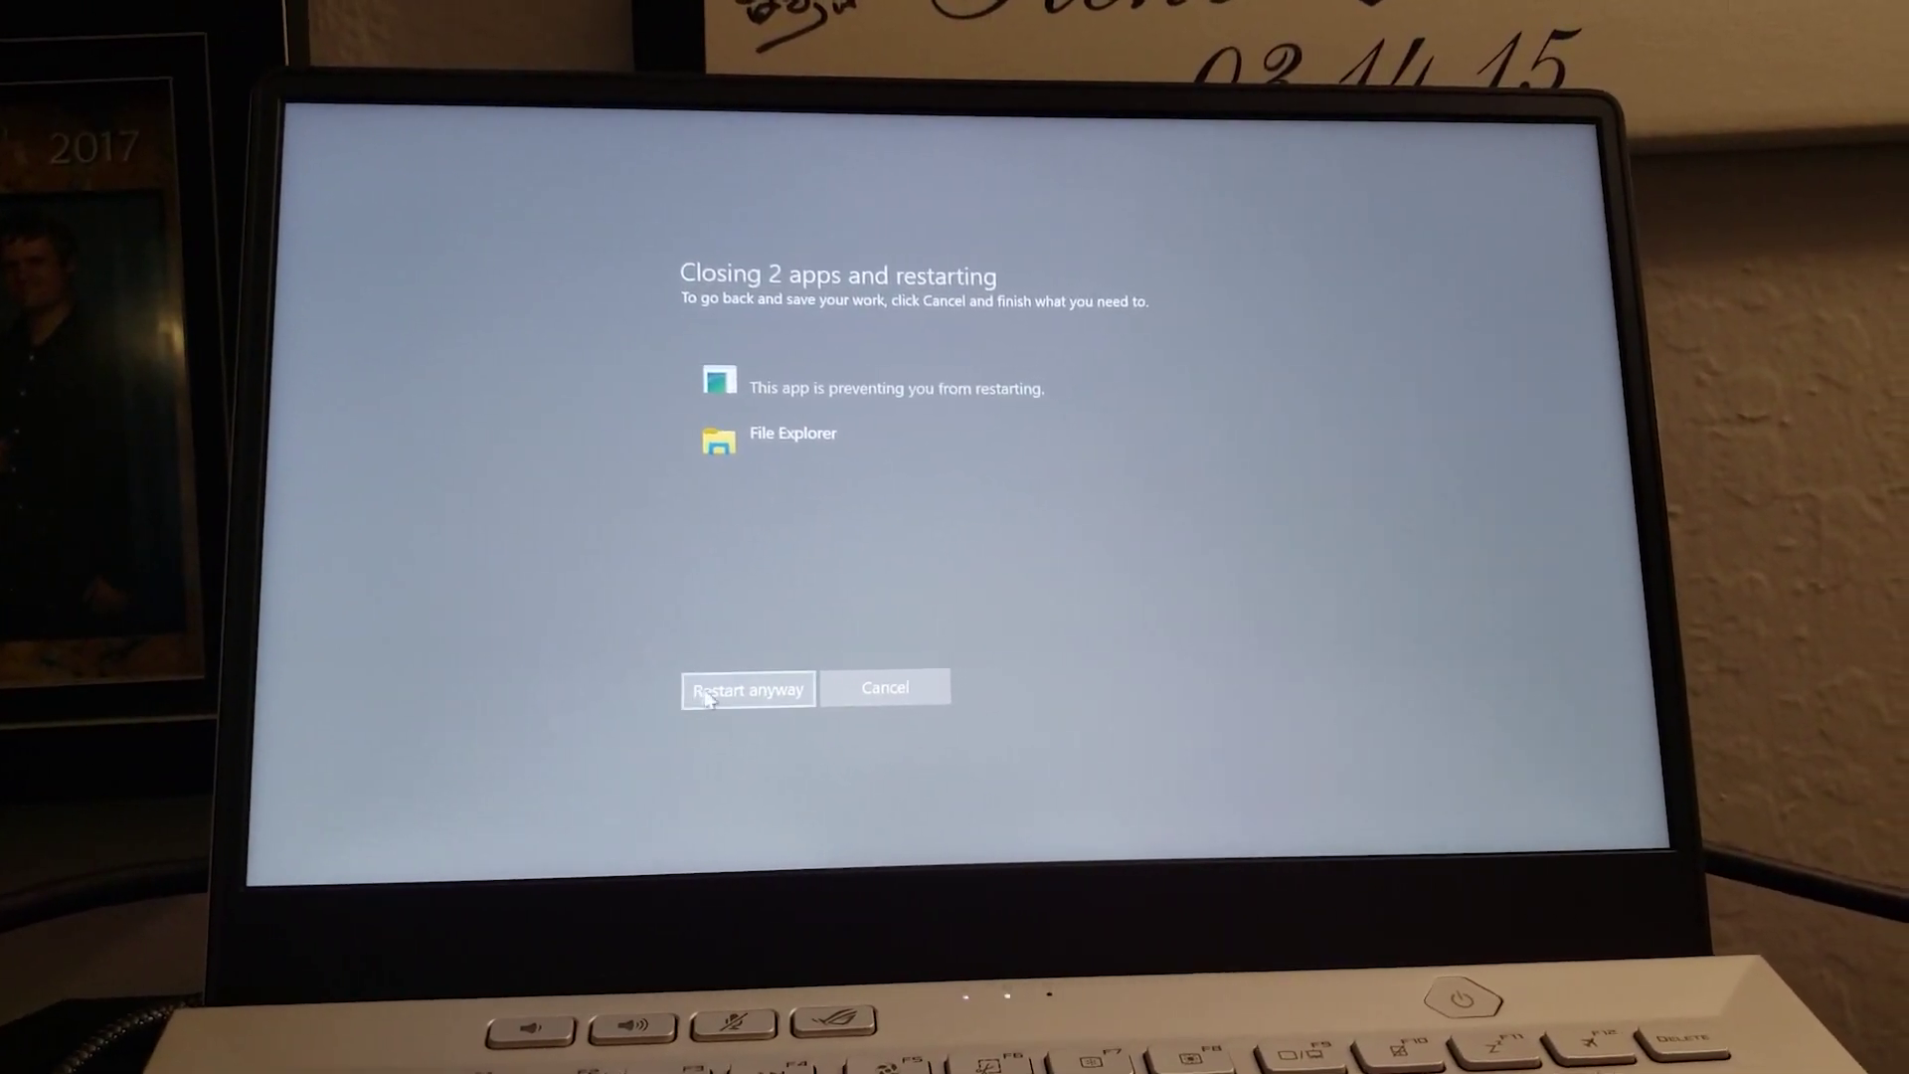
{"action": "left_click", "coordinate": [792, 684]}
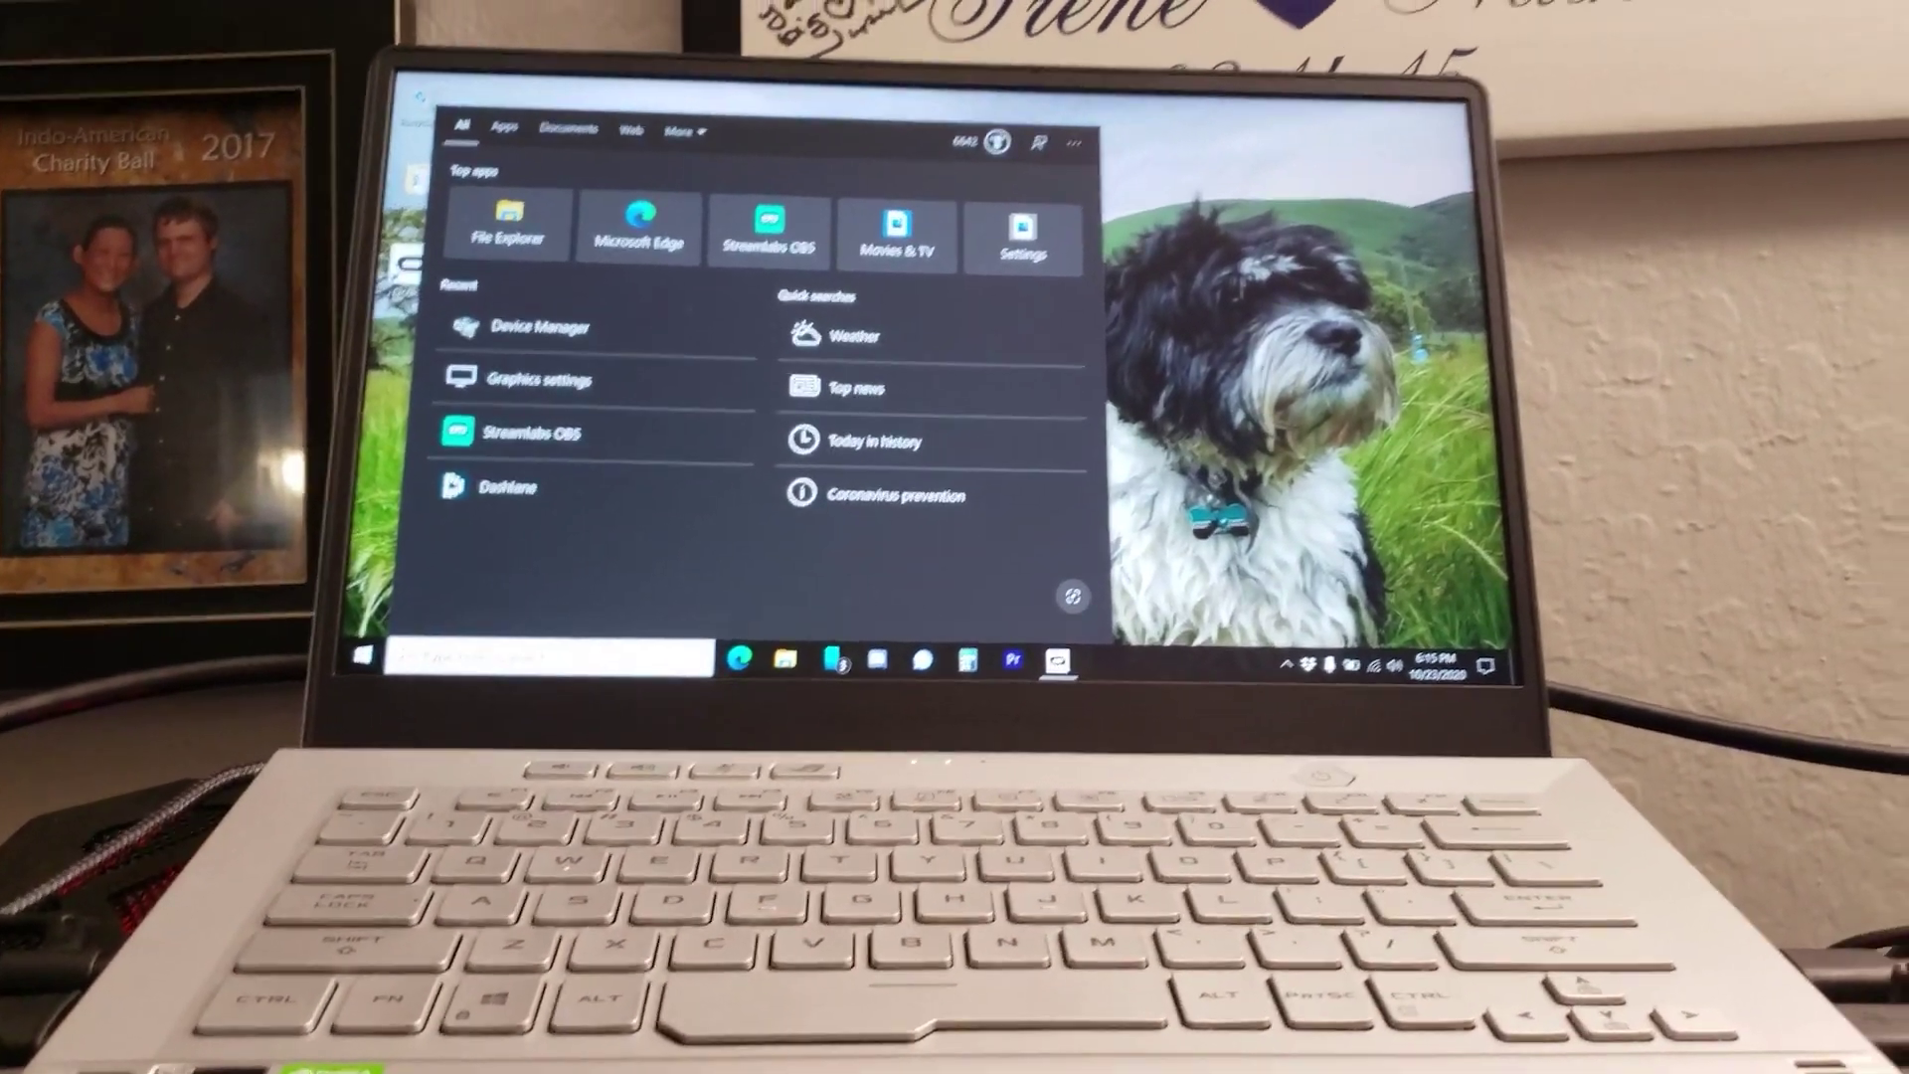
Search 'de' to reopen Device Manager and recheck the AMD and NVIDIA display adapters
{"action": "type", "text": "de"}
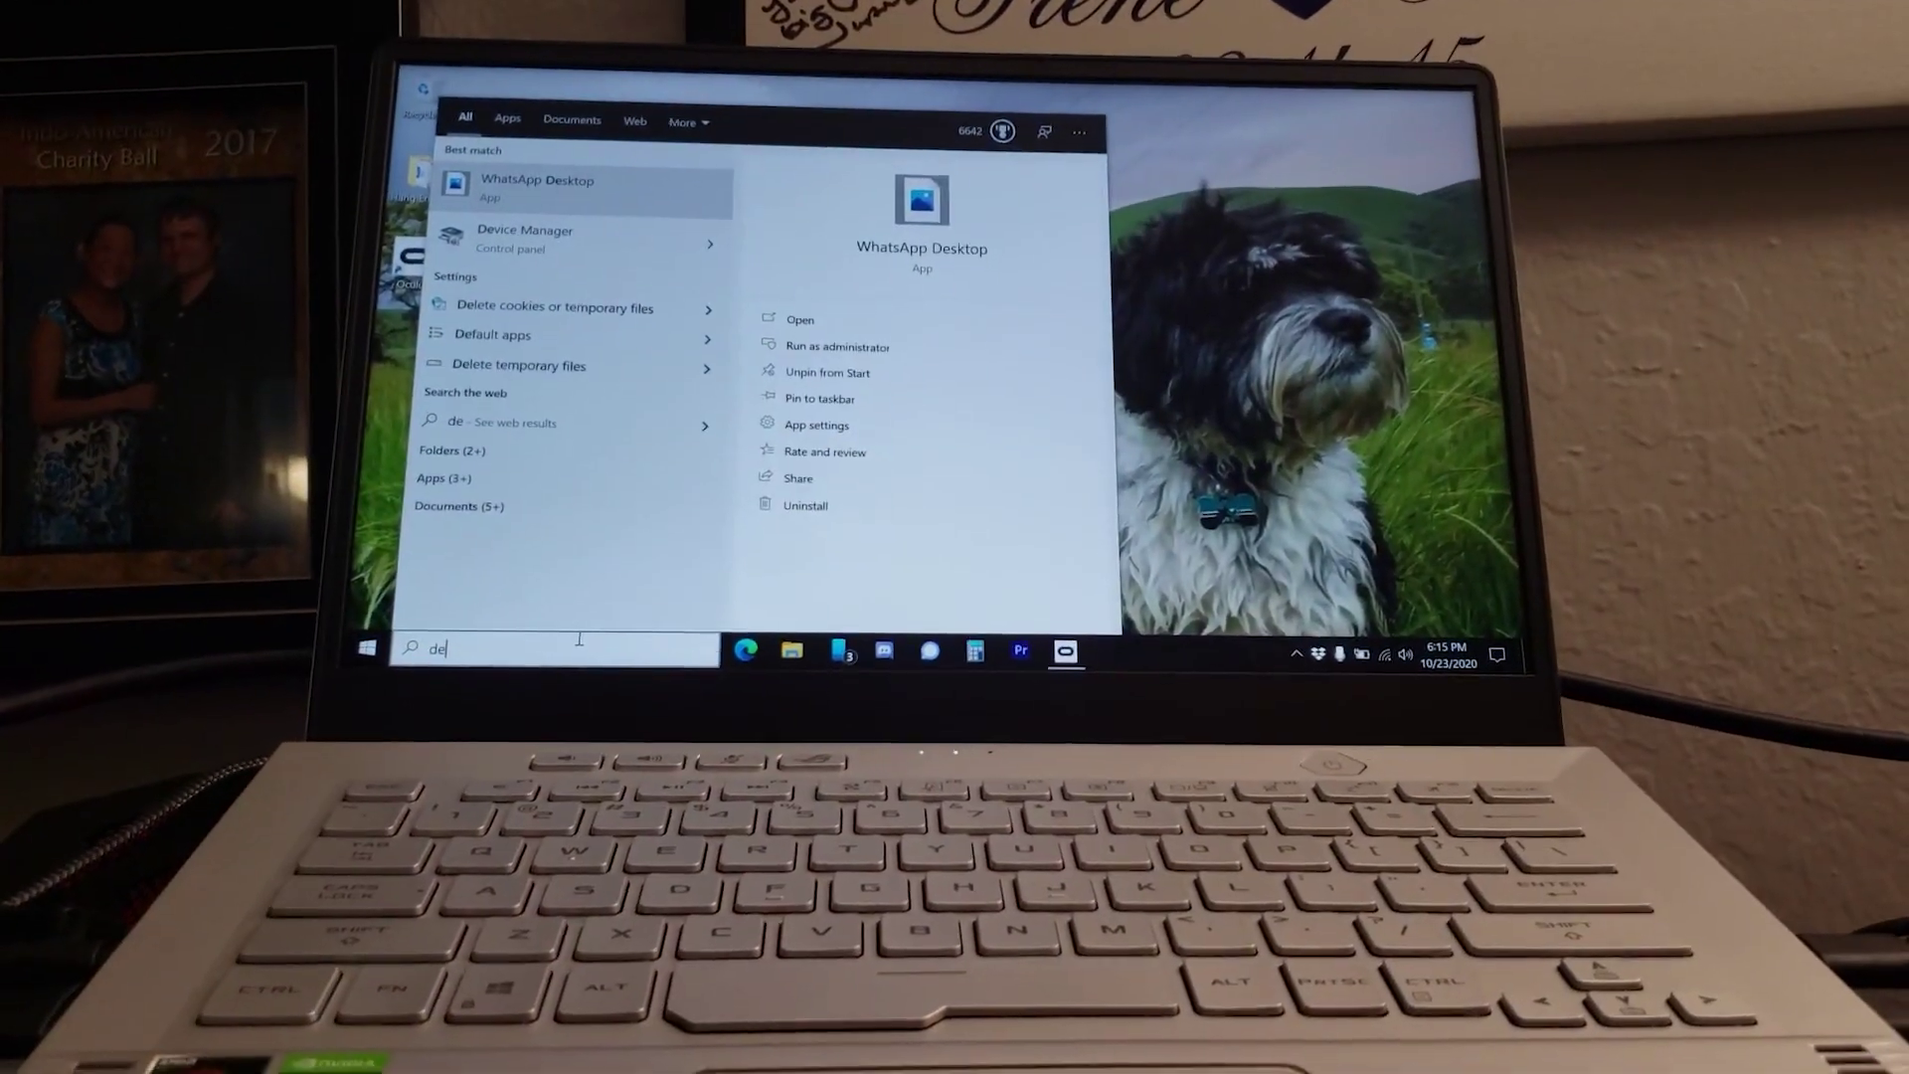
{"action": "key", "text": "Return"}
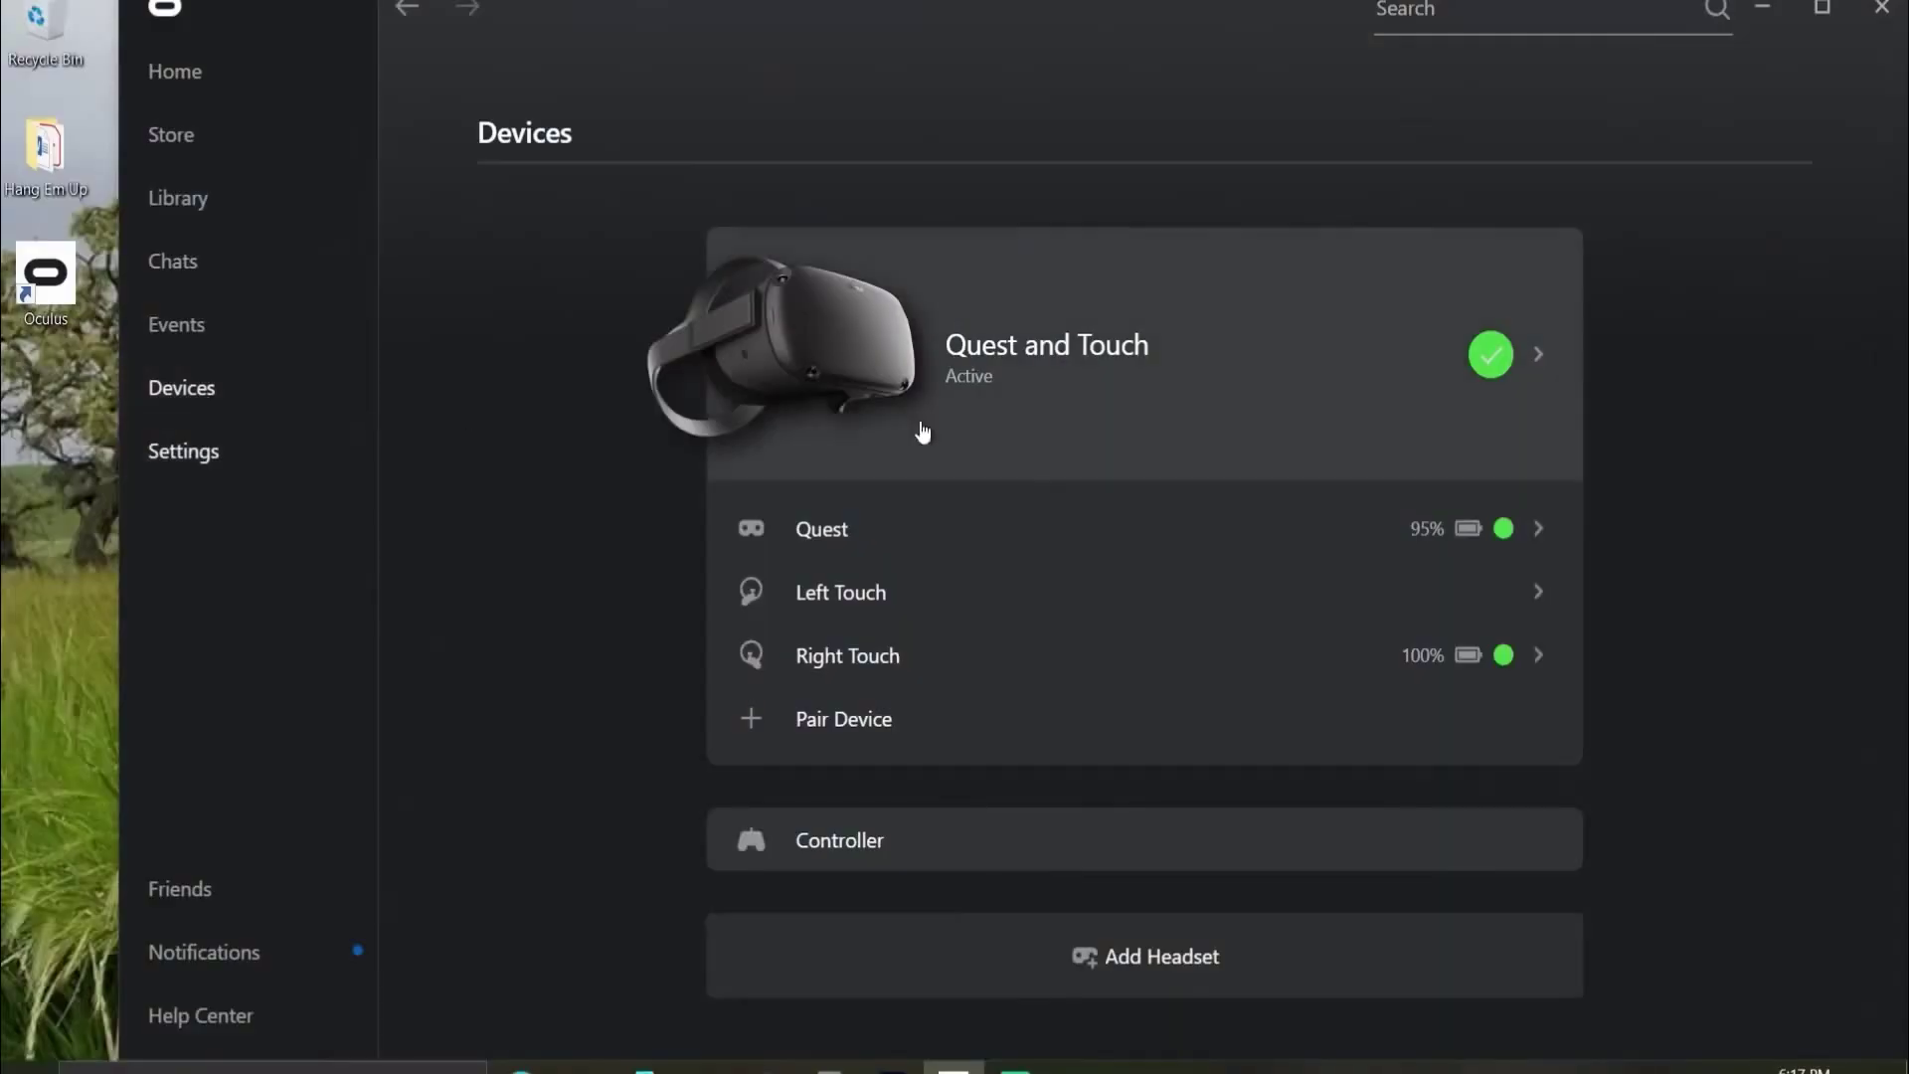
Show the Quest and Touch details and scroll to the Hear Computer Audio in VR toggle
{"action": "left_click", "coordinate": [1240, 392]}
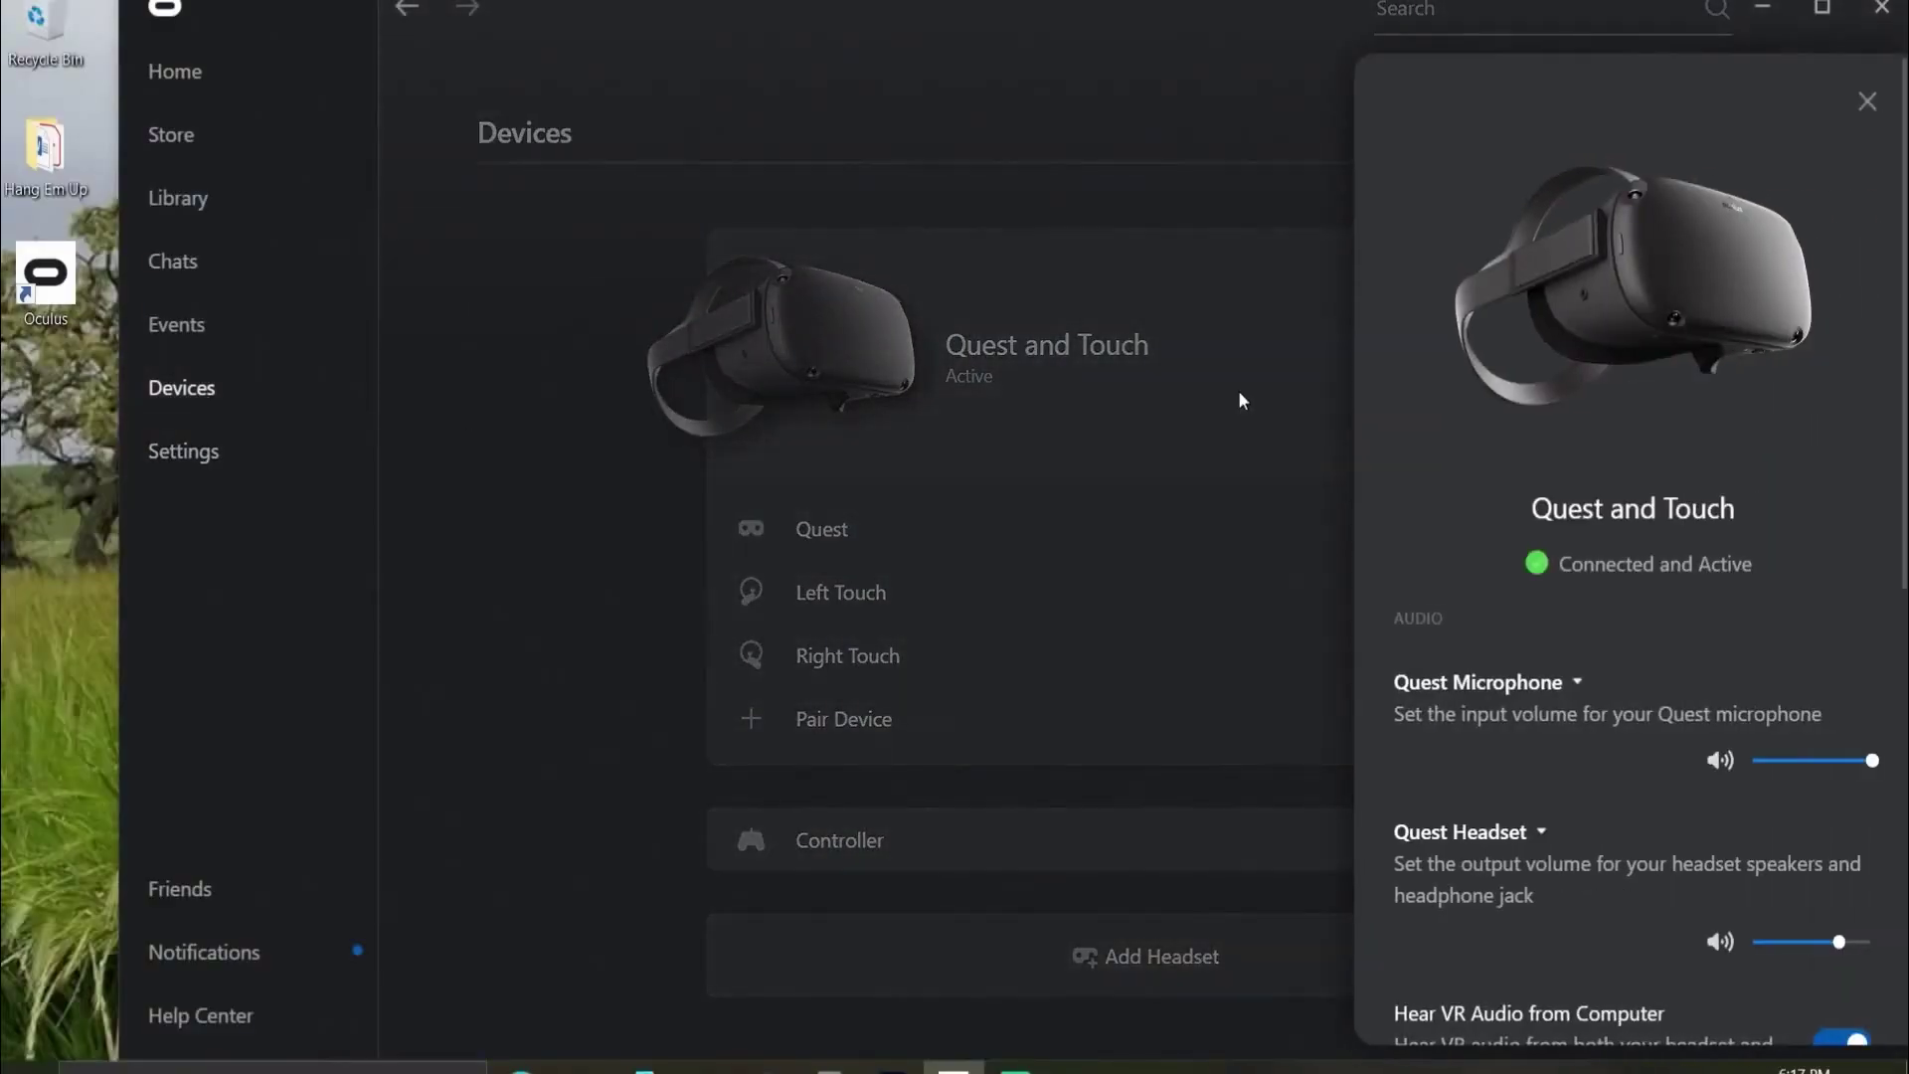
{"action": "scroll", "coordinate": [1727, 629], "scroll_direction": "down", "scroll_amount": 3}
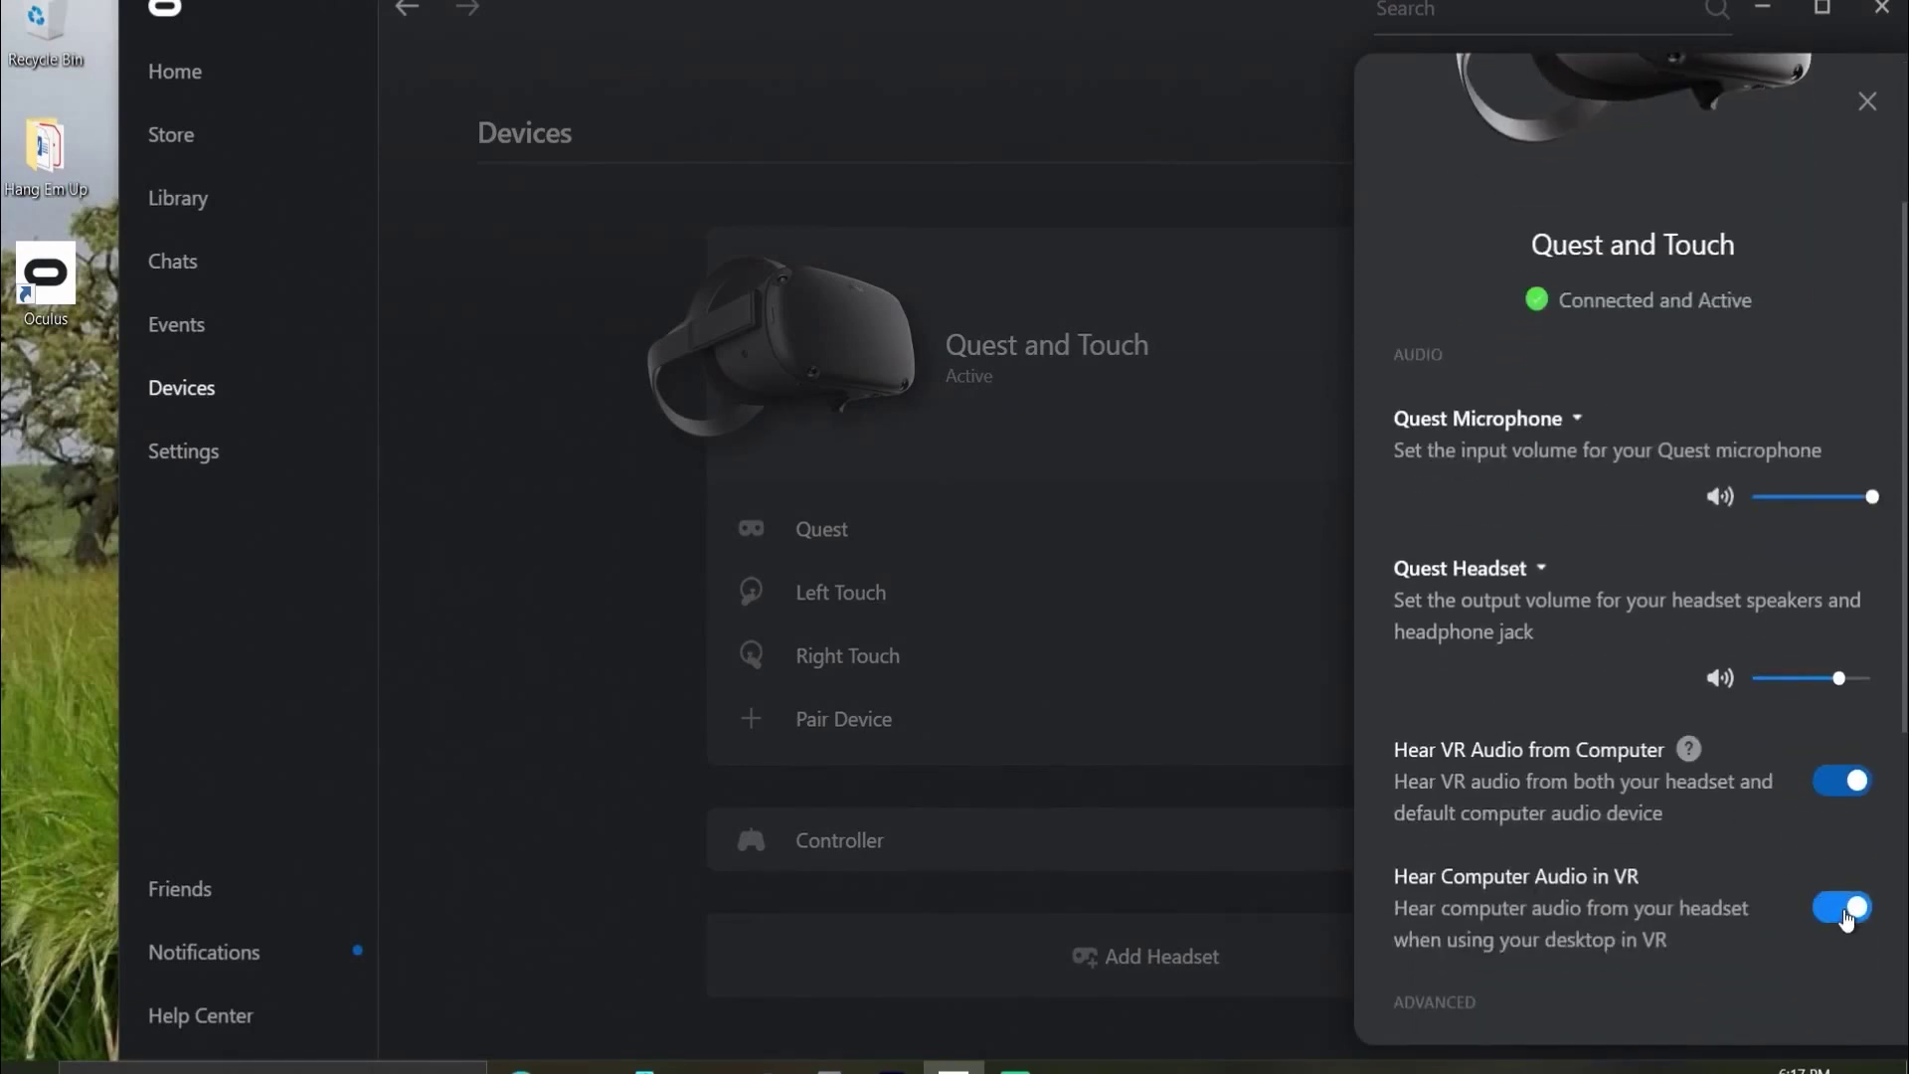
Open the oculus-diagnostics folder in C:\Program Files\Oculus\Support
{"action": "scroll", "coordinate": [1696, 963], "scroll_direction": "down", "scroll_amount": 3}
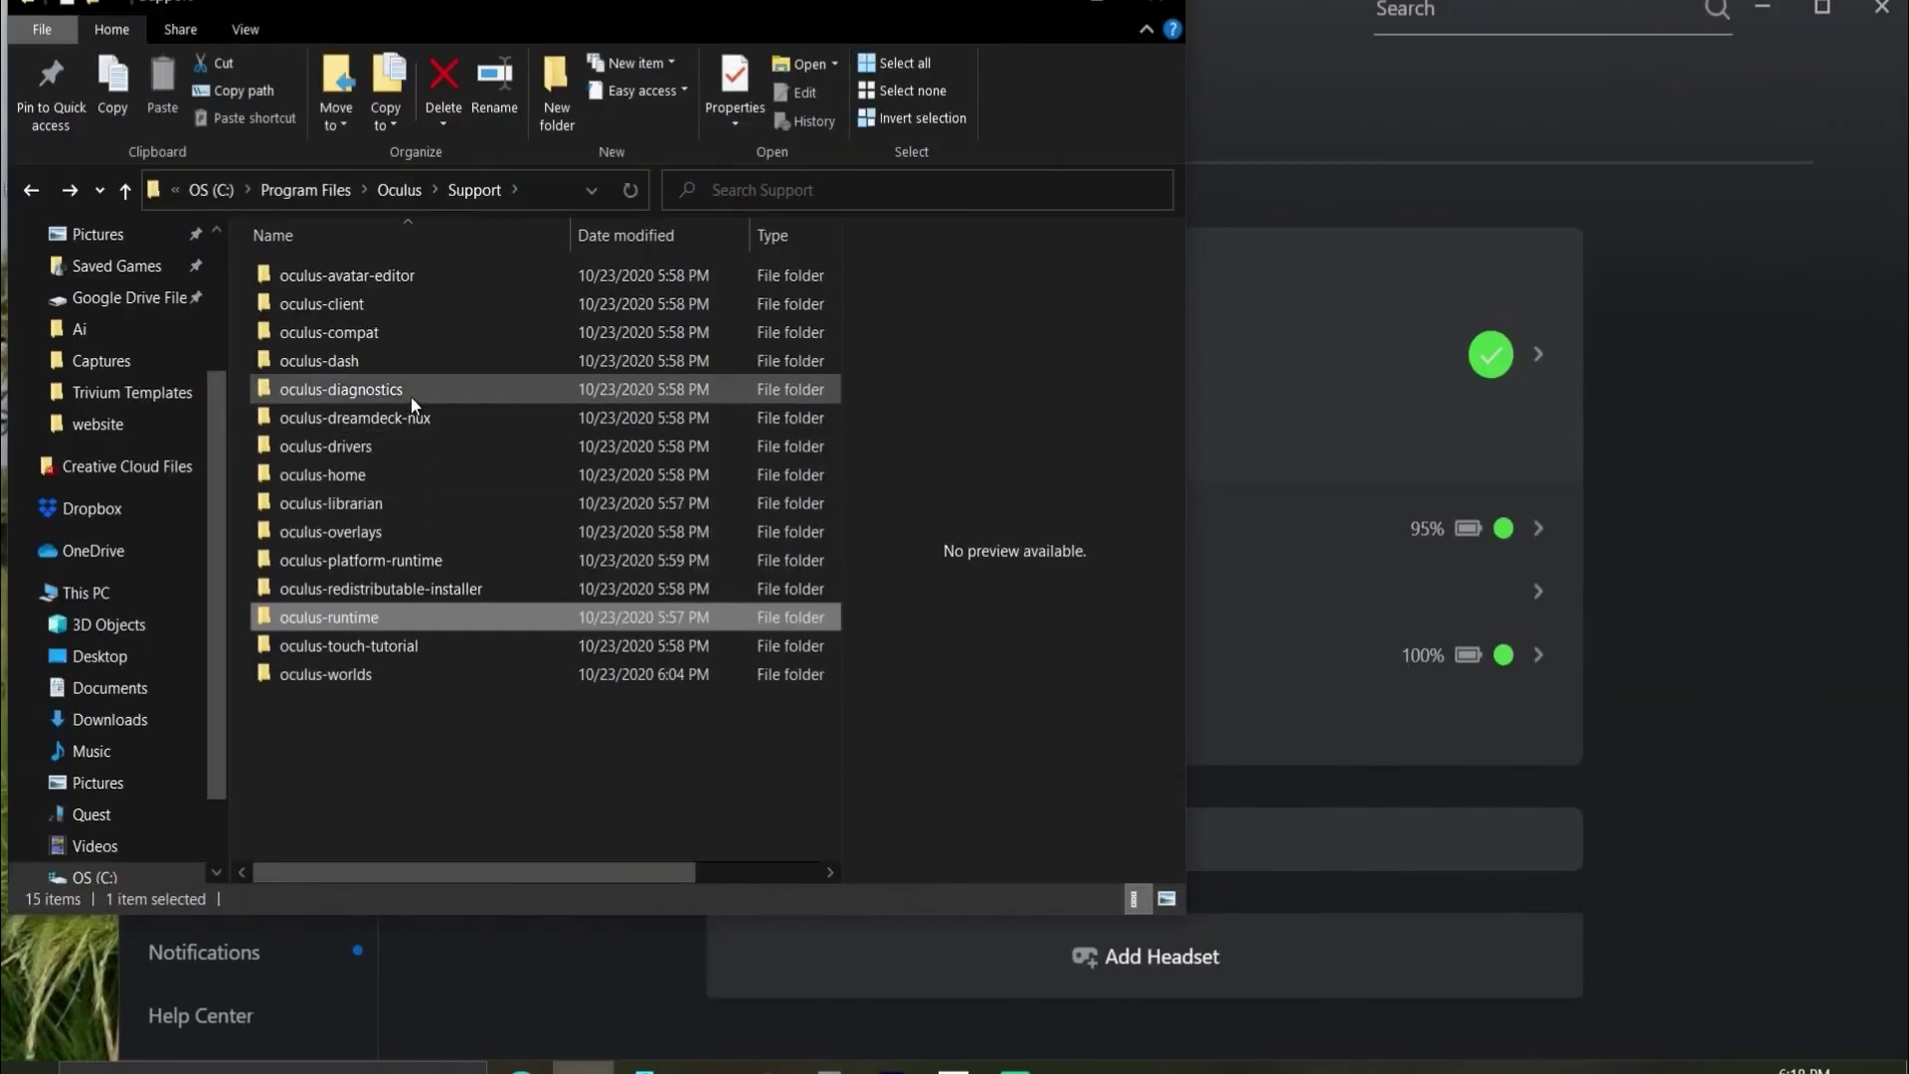
{"action": "double_click", "coordinate": [409, 400]}
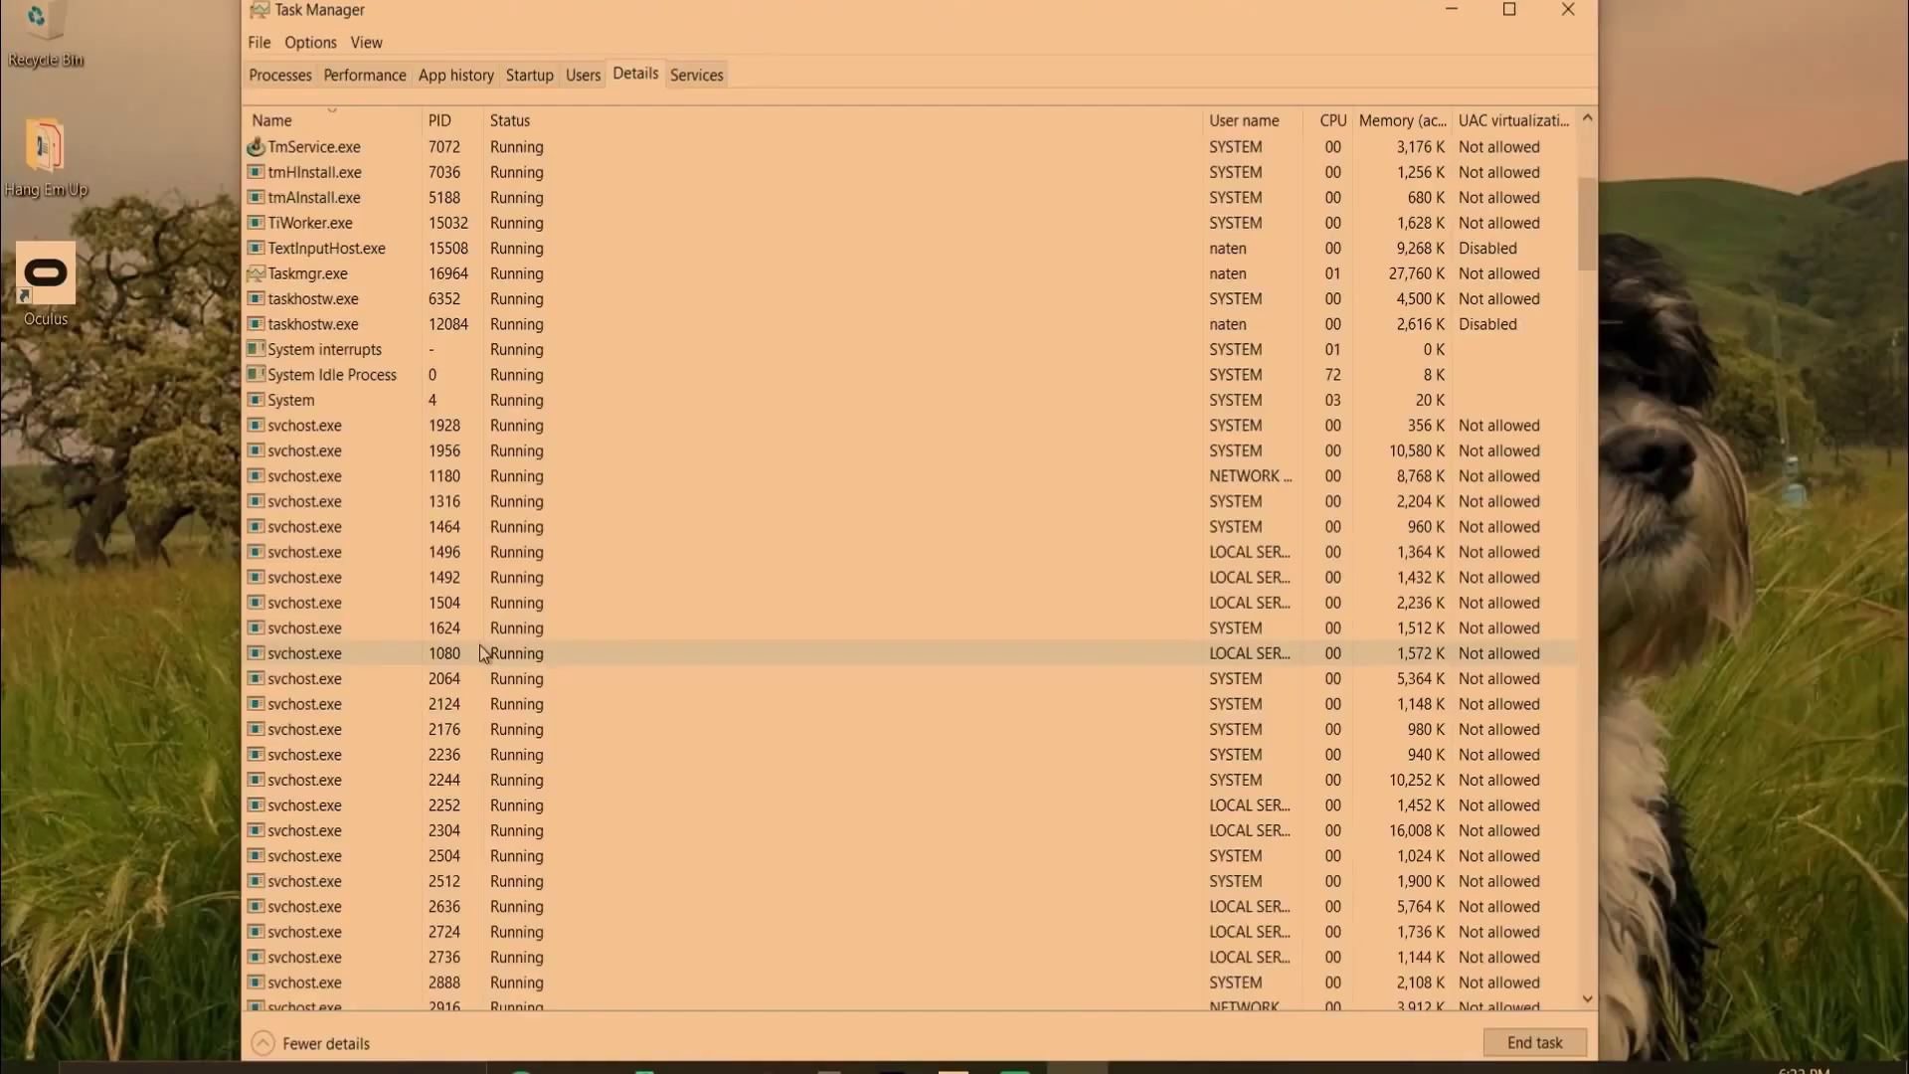
Scroll the Task Manager Details list down to the OVRServer_x64.exe process
{"action": "scroll", "coordinate": [475, 659], "scroll_direction": "down", "scroll_amount": 10}
{"action": "scroll", "coordinate": [469, 655], "scroll_direction": "down", "scroll_amount": 20}
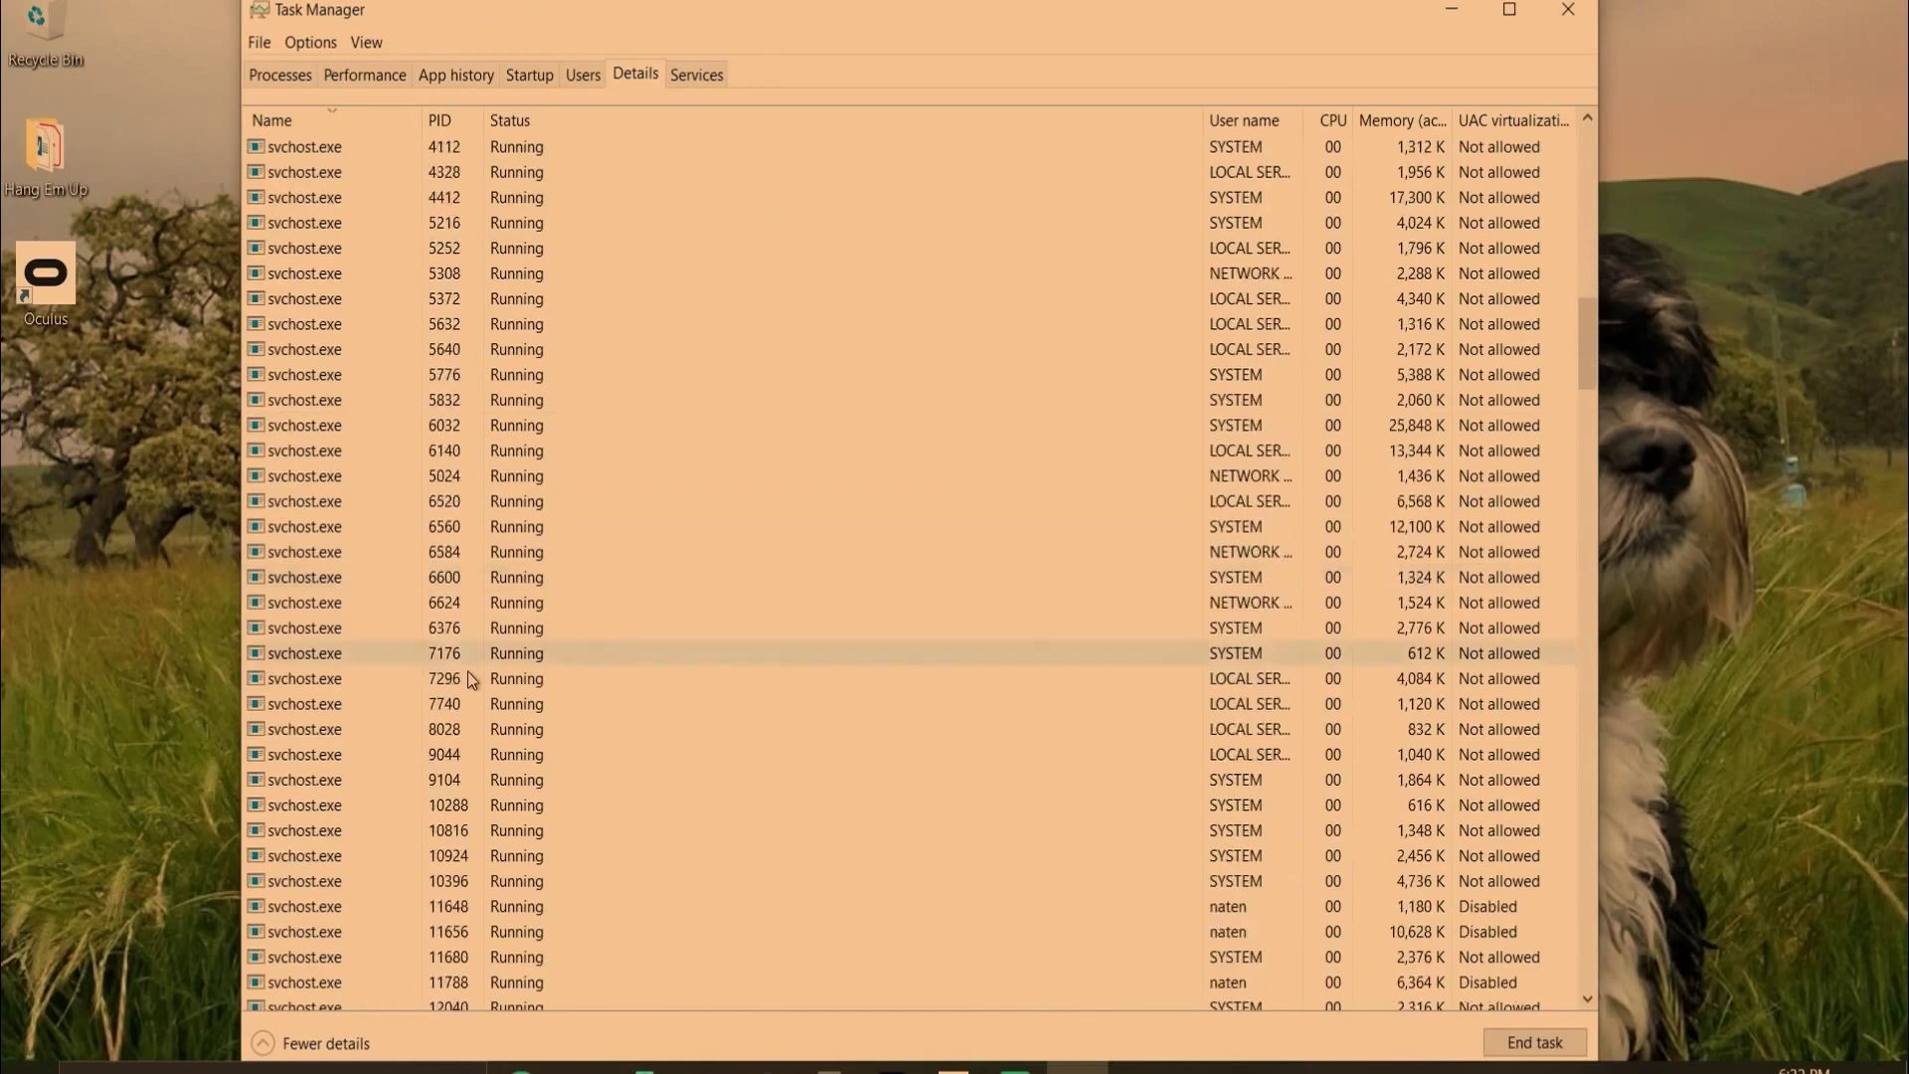
{"action": "scroll", "coordinate": [465, 684], "scroll_direction": "down", "scroll_amount": 20}
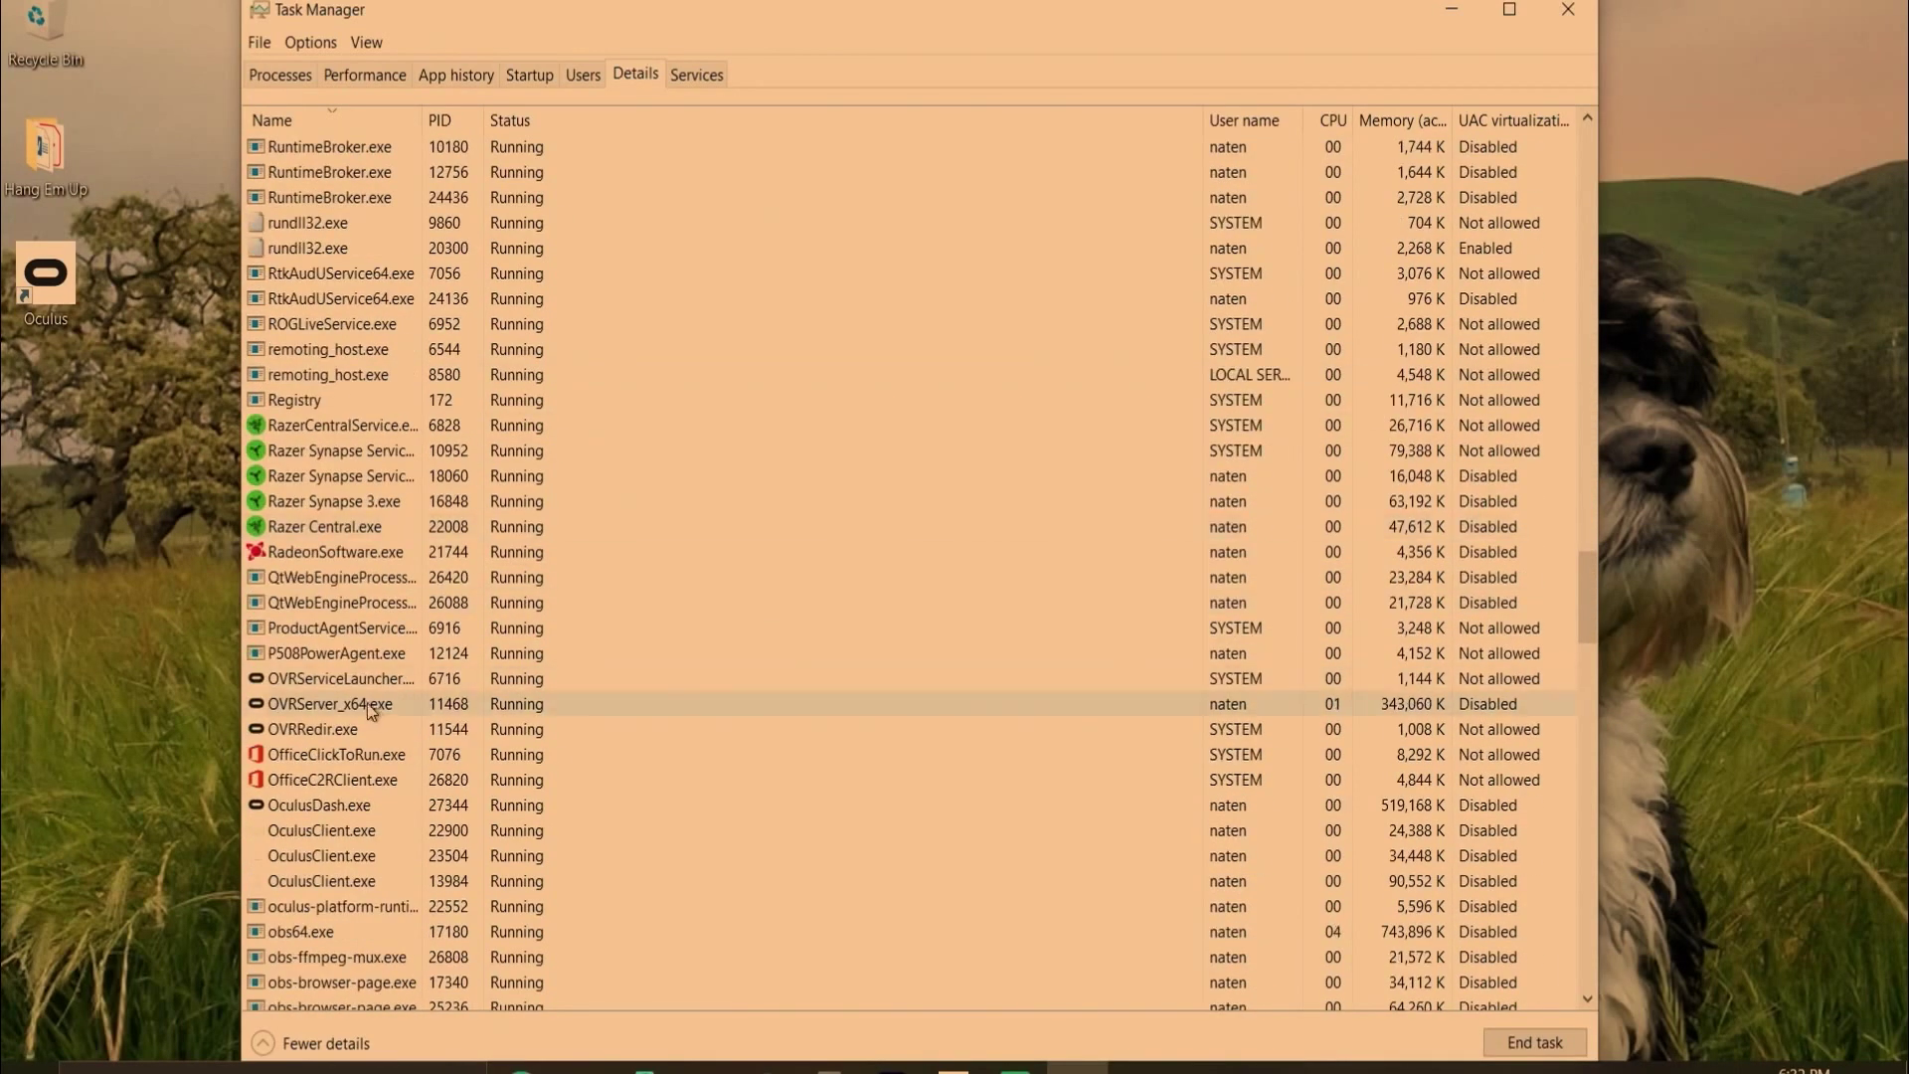
{"action": "scroll", "coordinate": [363, 682], "scroll_direction": "down", "scroll_amount": 1}
Set OVRServer_x64.exe to High priority and confirm the priority change
{"action": "right_click", "coordinate": [385, 657]}
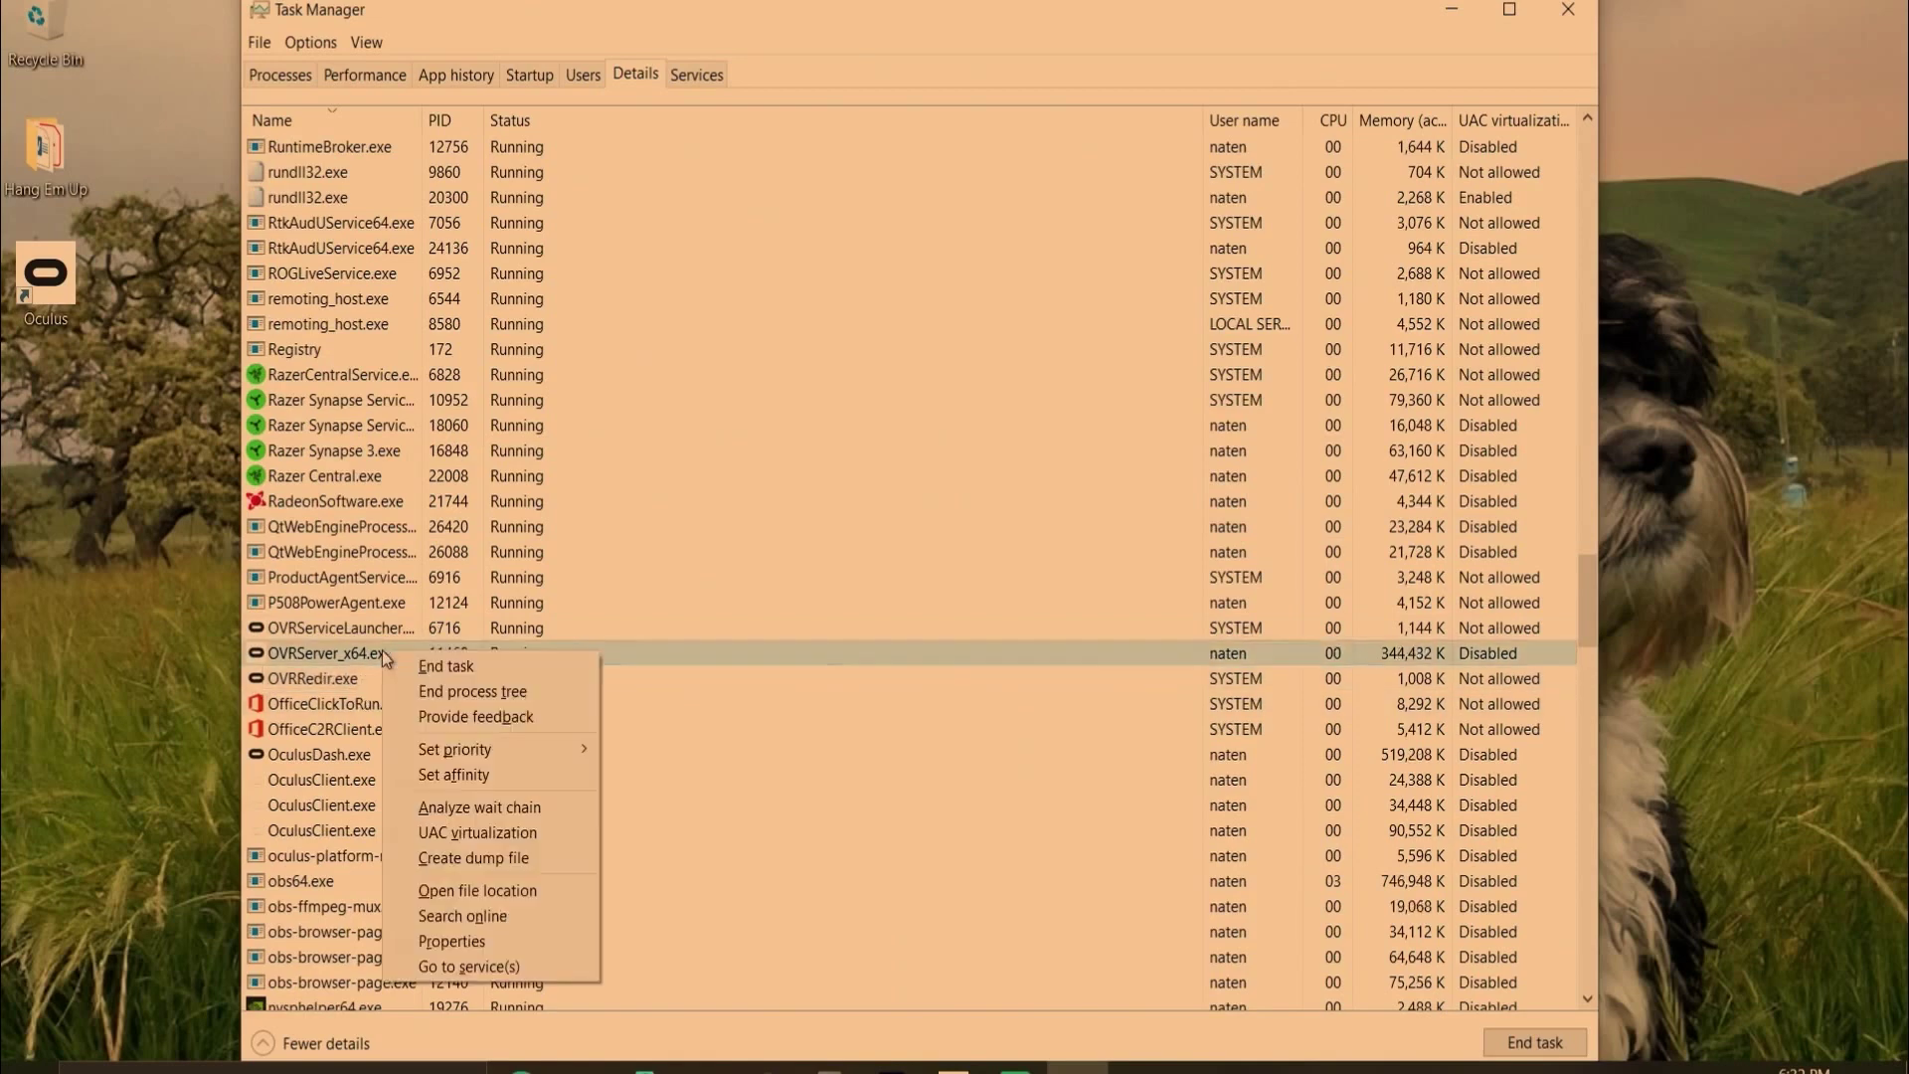
{"action": "mouse_move", "coordinate": [517, 748]}
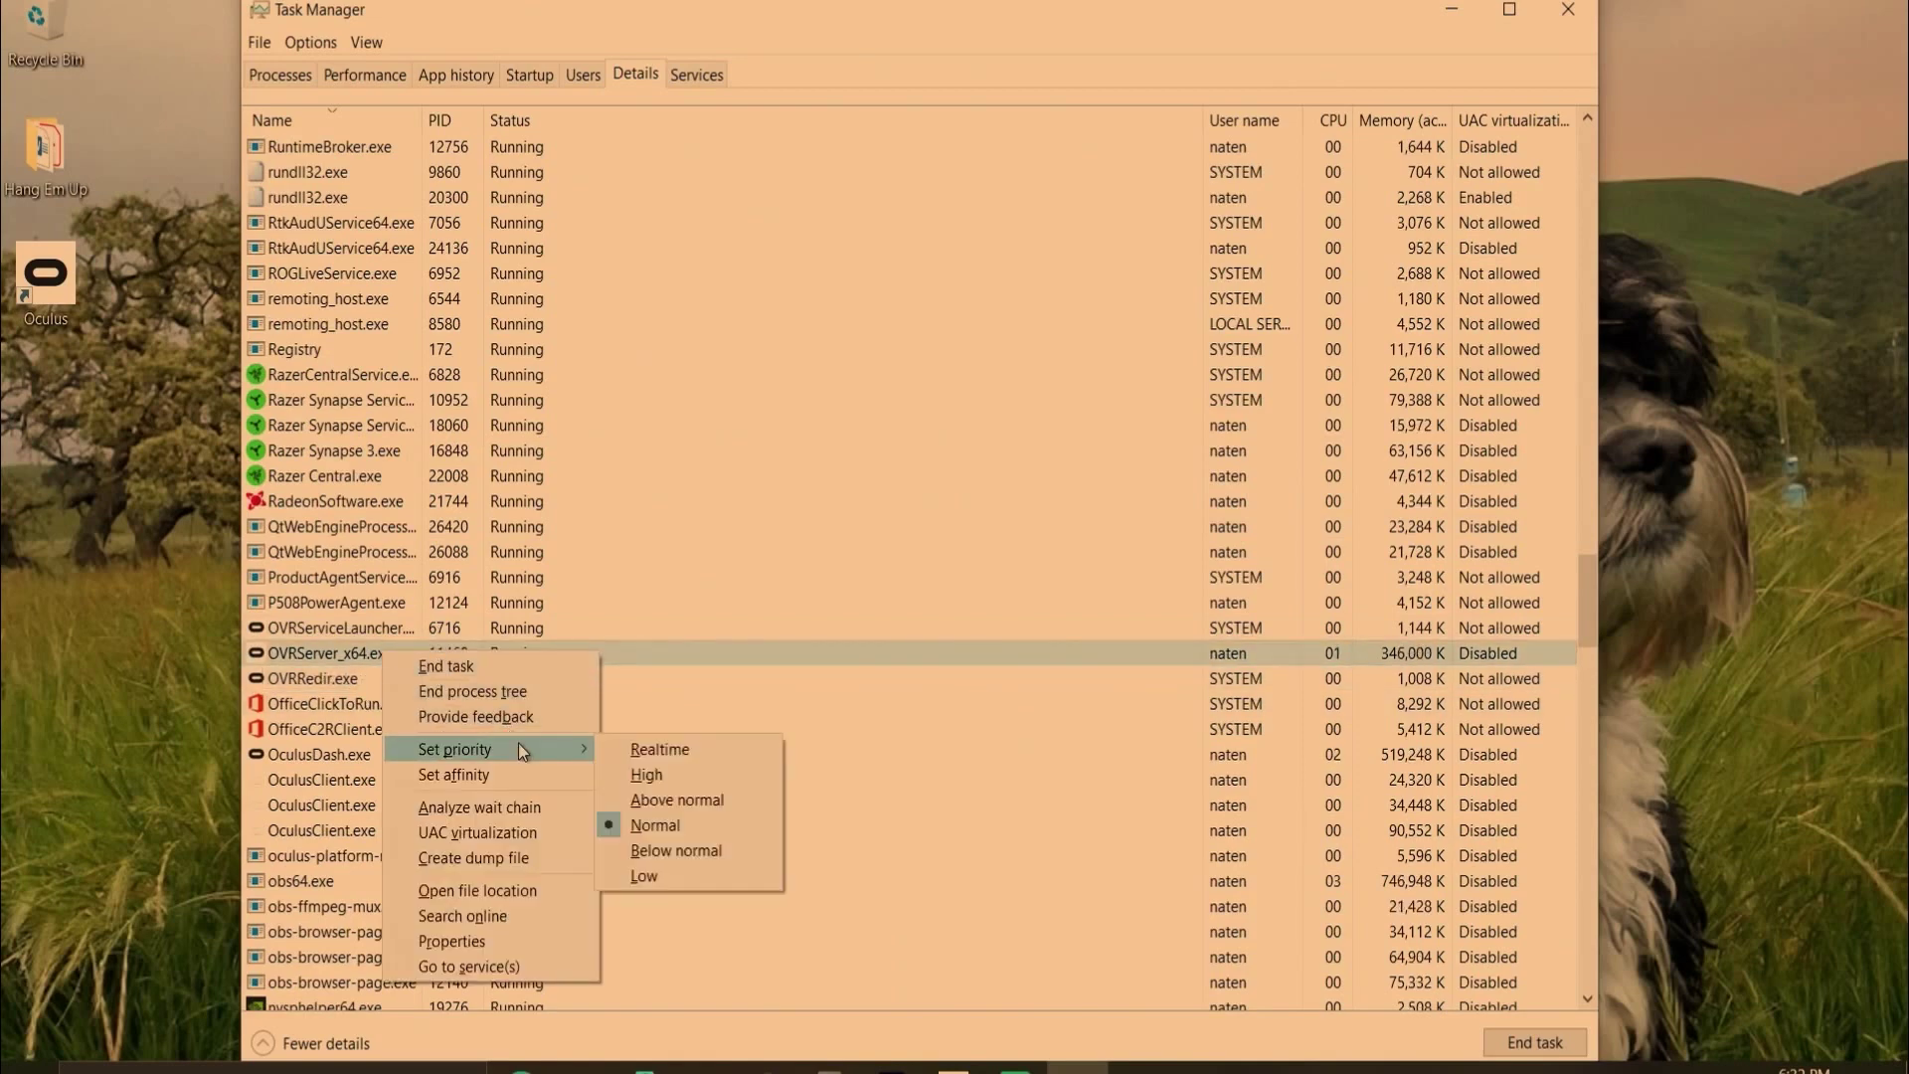
{"action": "left_click", "coordinate": [636, 751]}
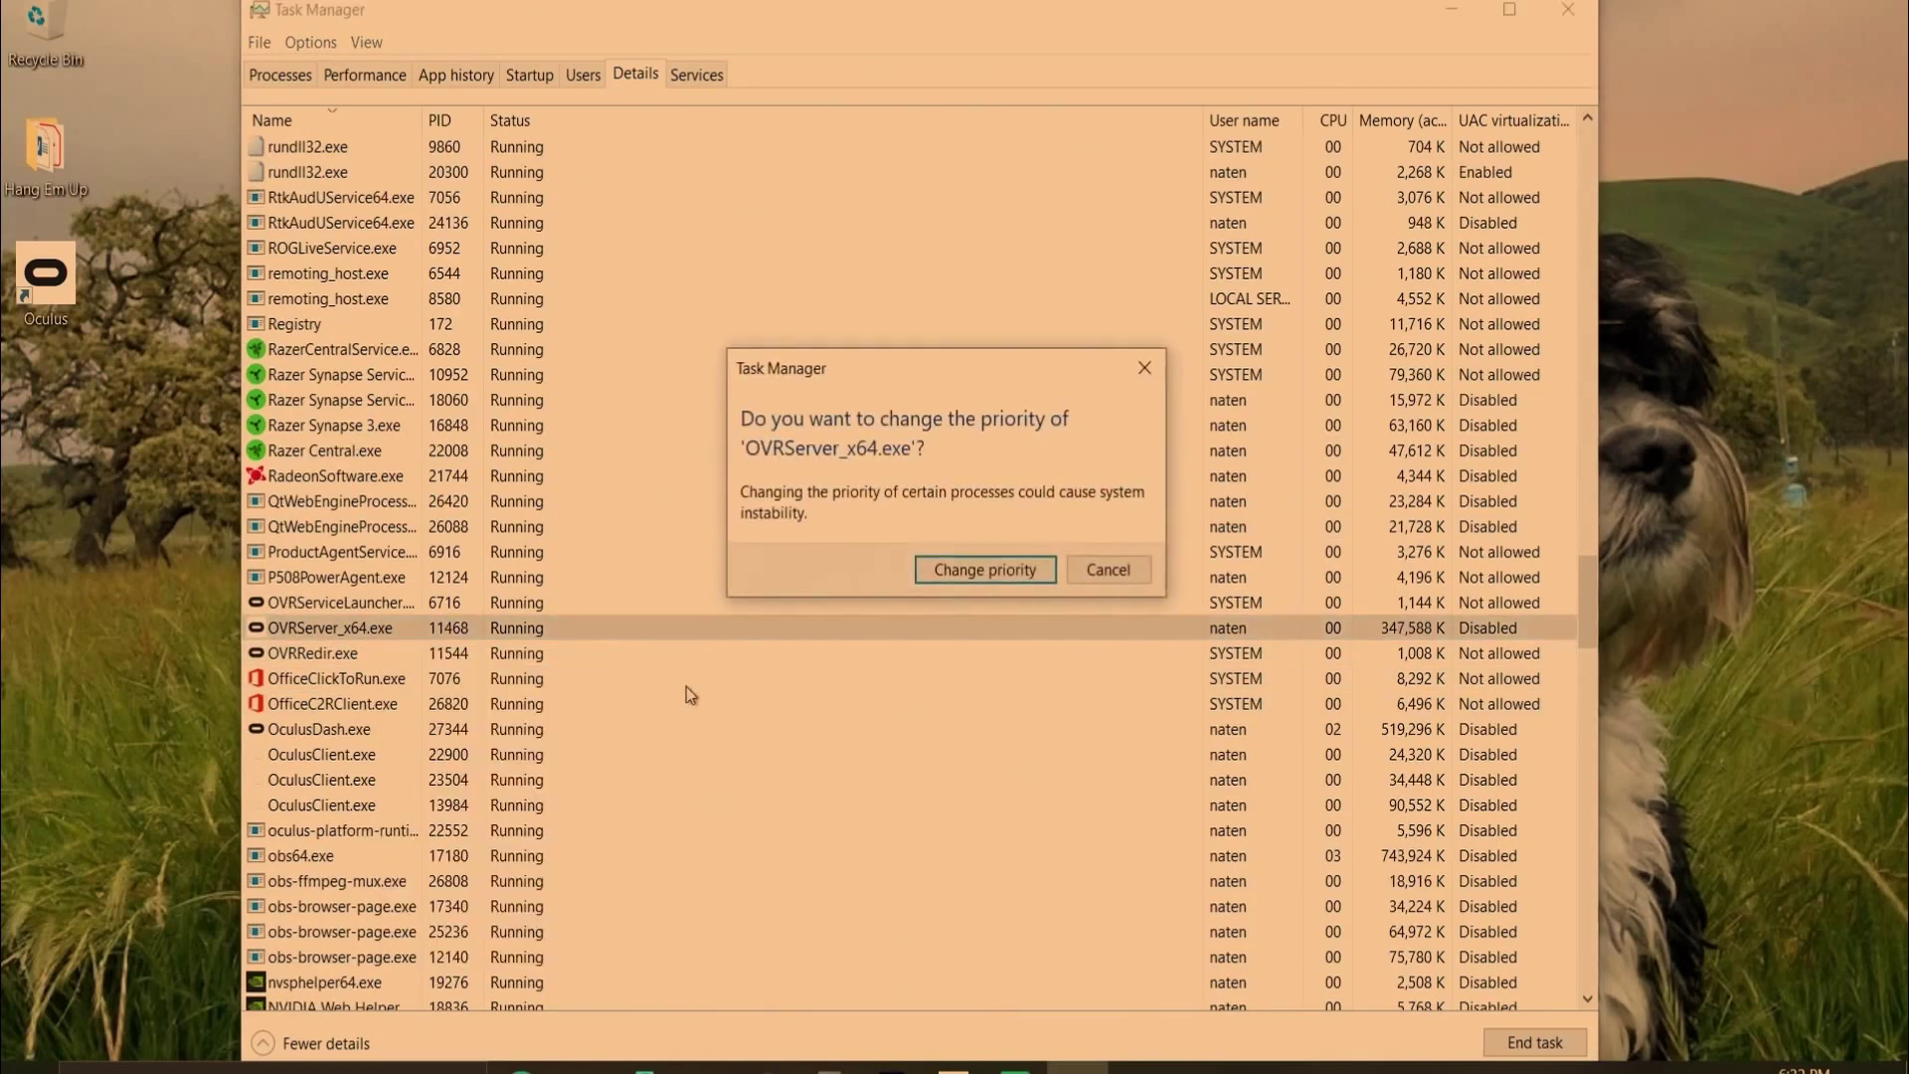
{"action": "left_click", "coordinate": [968, 582]}
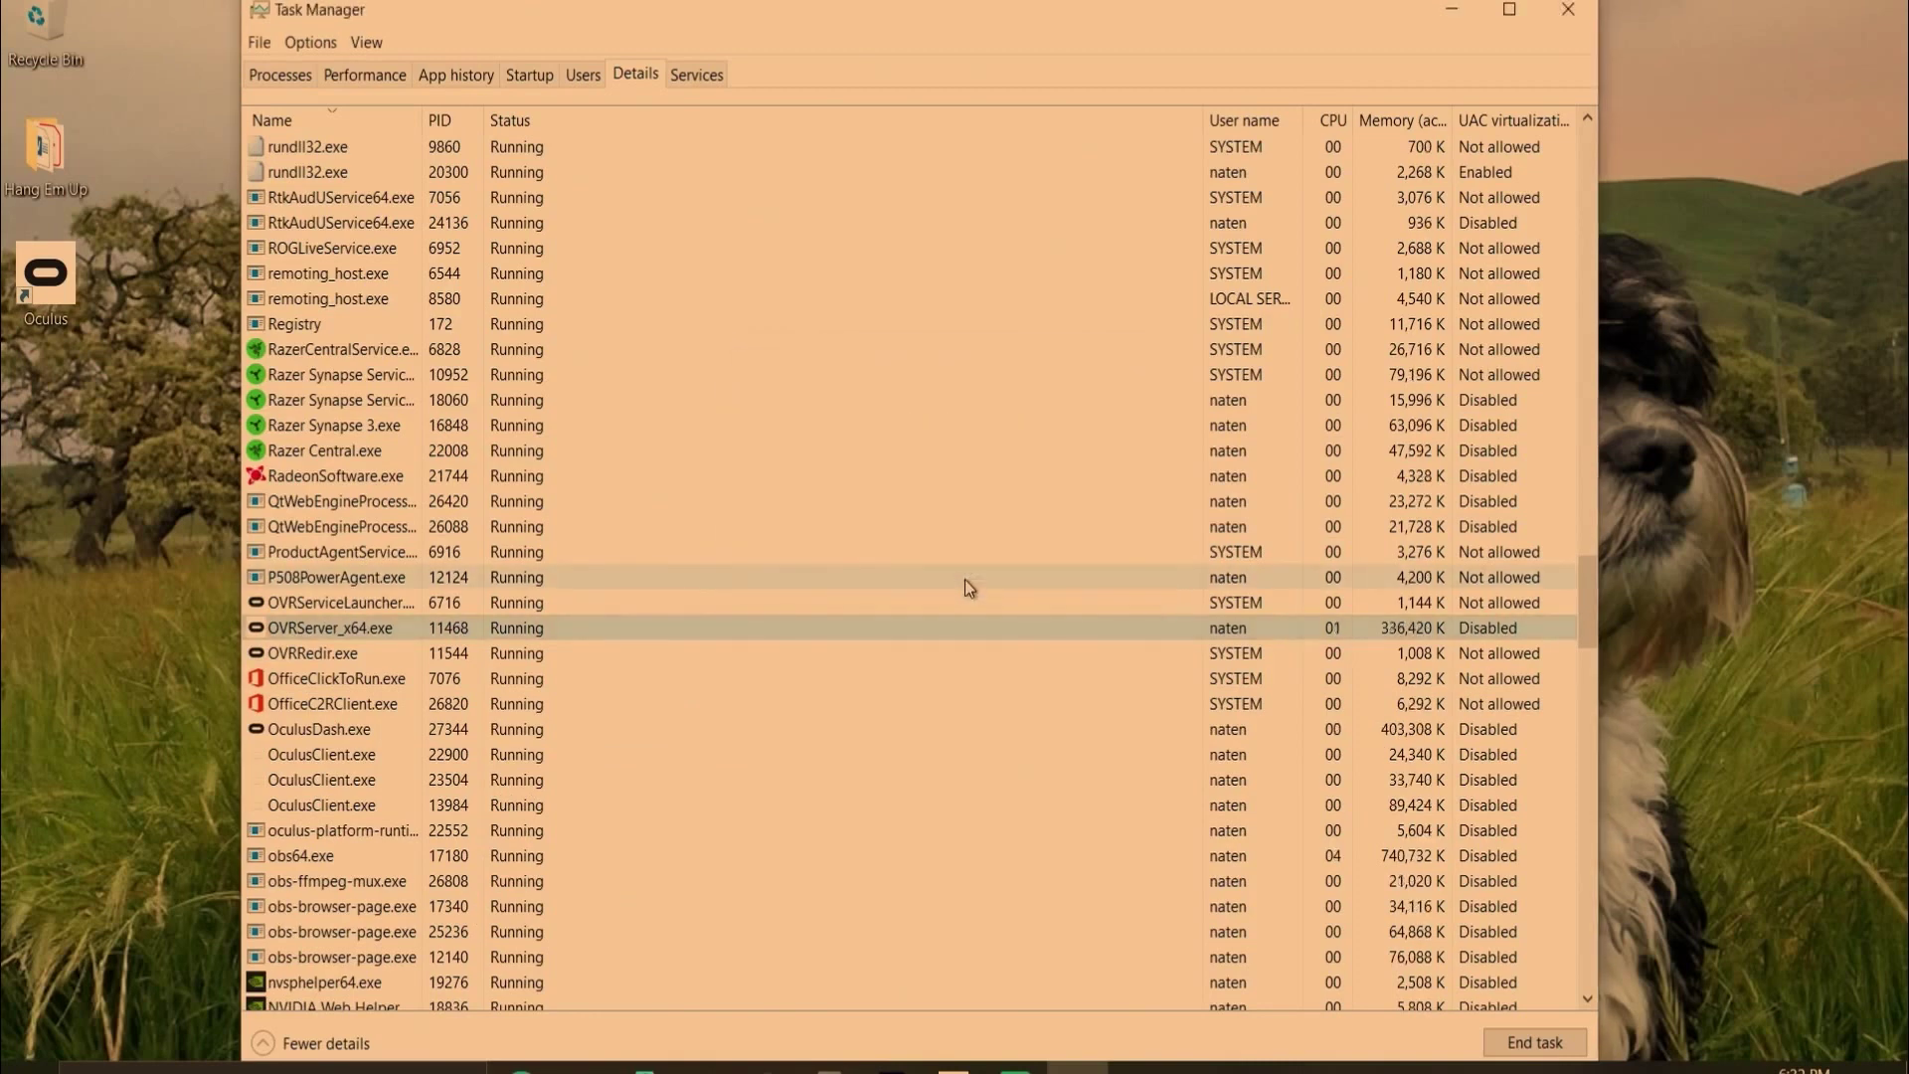